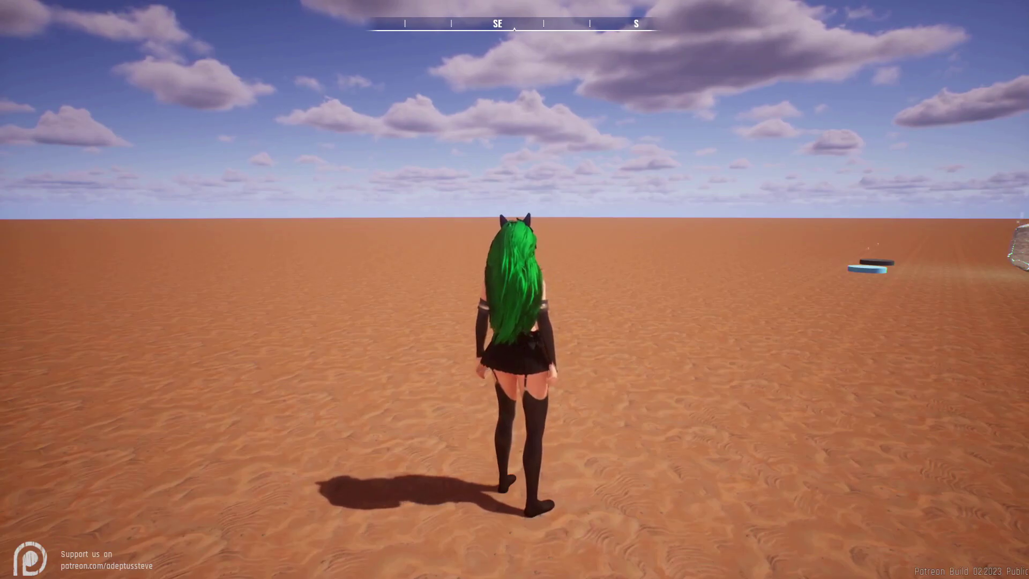
Step: Open the scene editor and place a new Maya pose character on the sand near the green-haired character, with it selected
key("Tab")
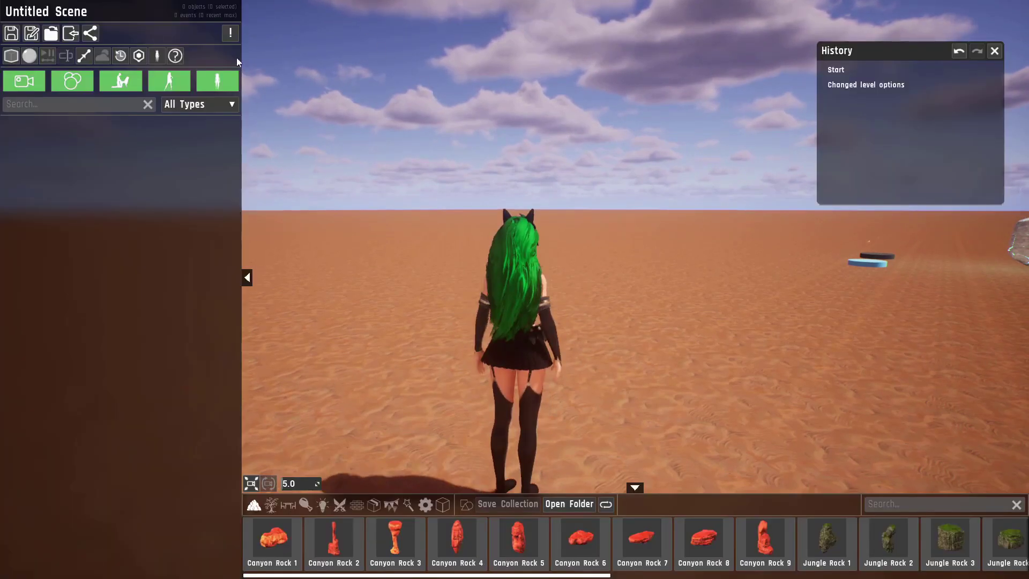
right_click_drag(531, 150, 375, 301)
key("s")
key("d")
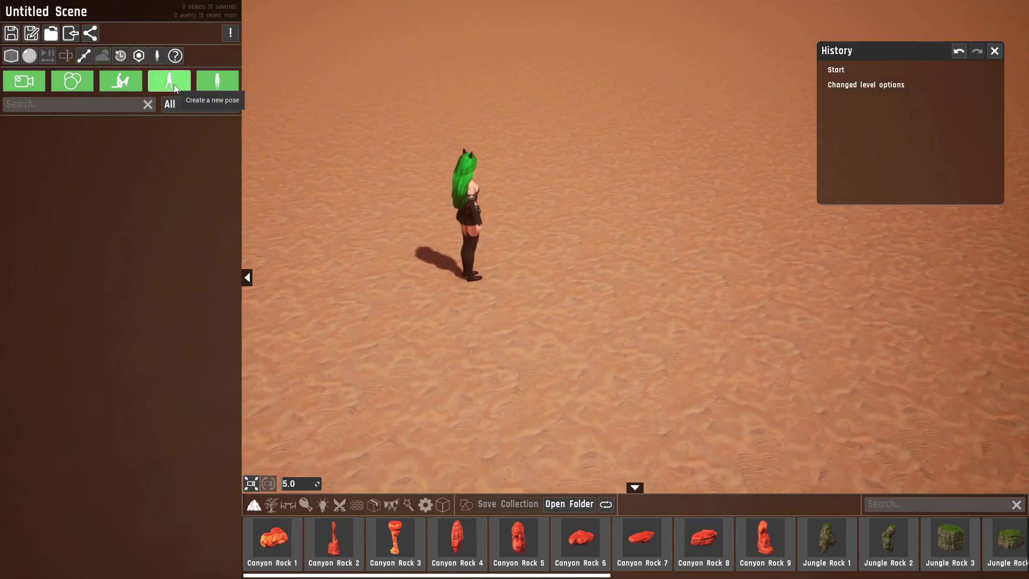
left_click(175, 88)
left_click(429, 342)
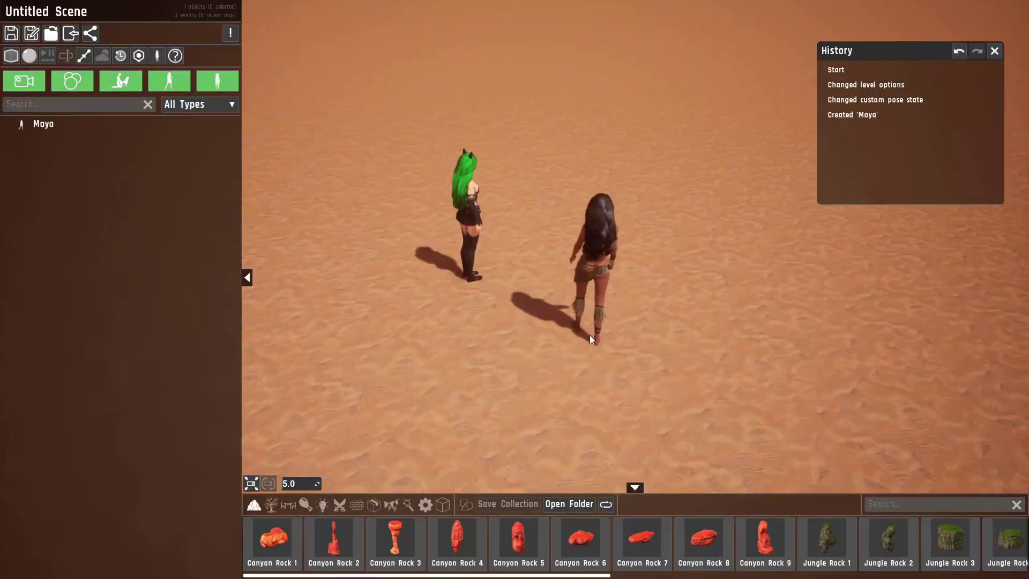
left_click(630, 392)
key("w")
key("d")
right_click_drag(834, 369, 482, 332)
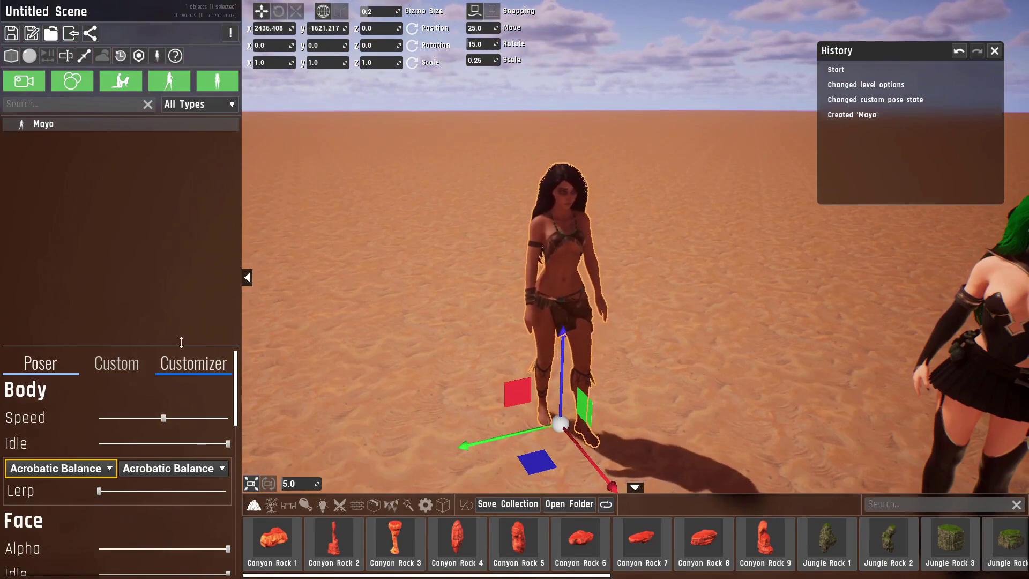
Step: Lower Maya's body Idle blend to about a quarter of its range in the Acrobatic Balance pose
left_click(122, 366)
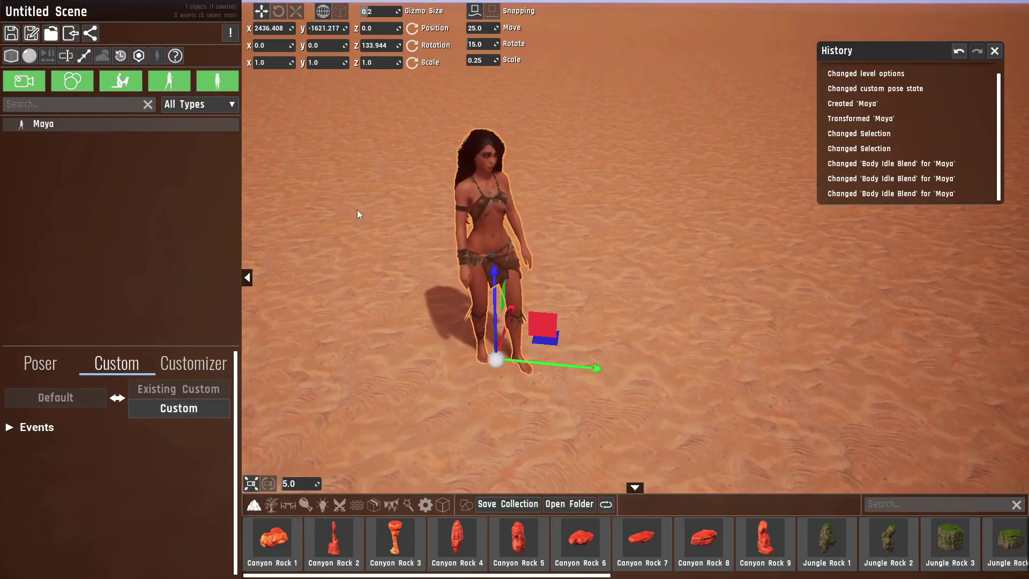
left_click(52, 368)
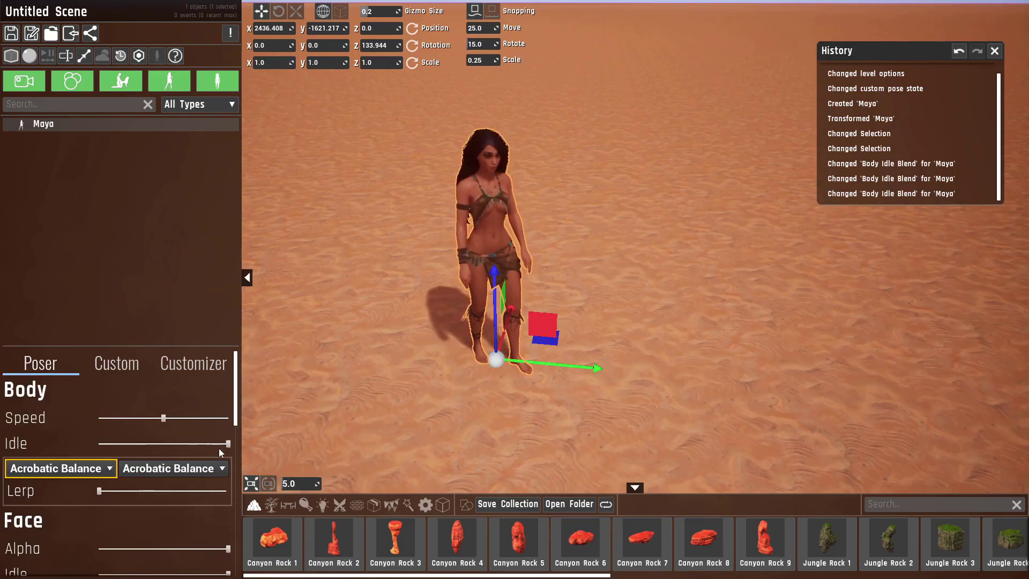
left_click_drag(228, 444, 136, 444)
right_click_drag(365, 343, 257, 300)
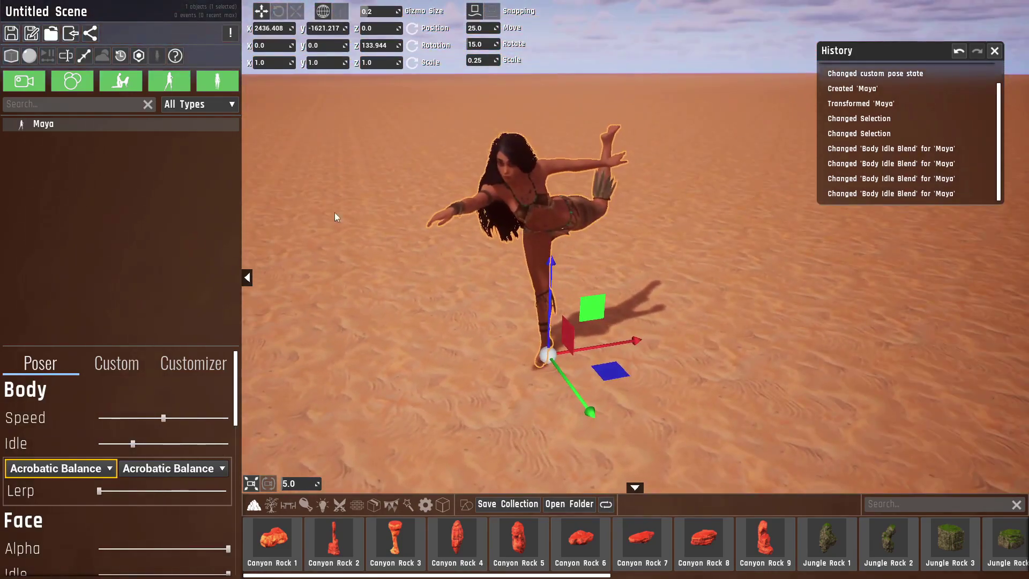
Step: Convert Maya's Acrobatic Balance pose to an editable custom pose with pose controls
left_click(116, 363)
left_click(179, 408)
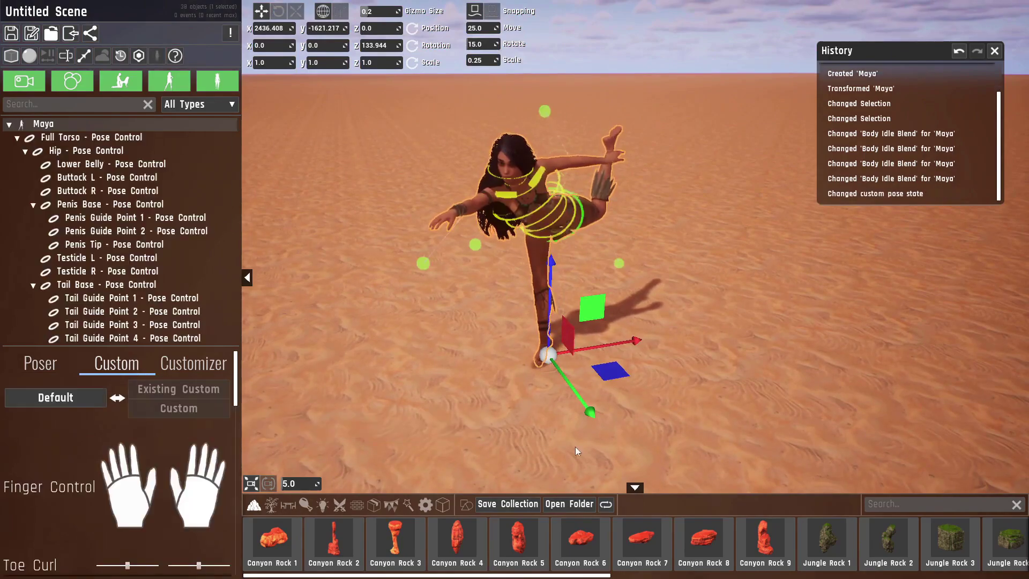
right_click_drag(550, 303, 560, 276)
key("w")
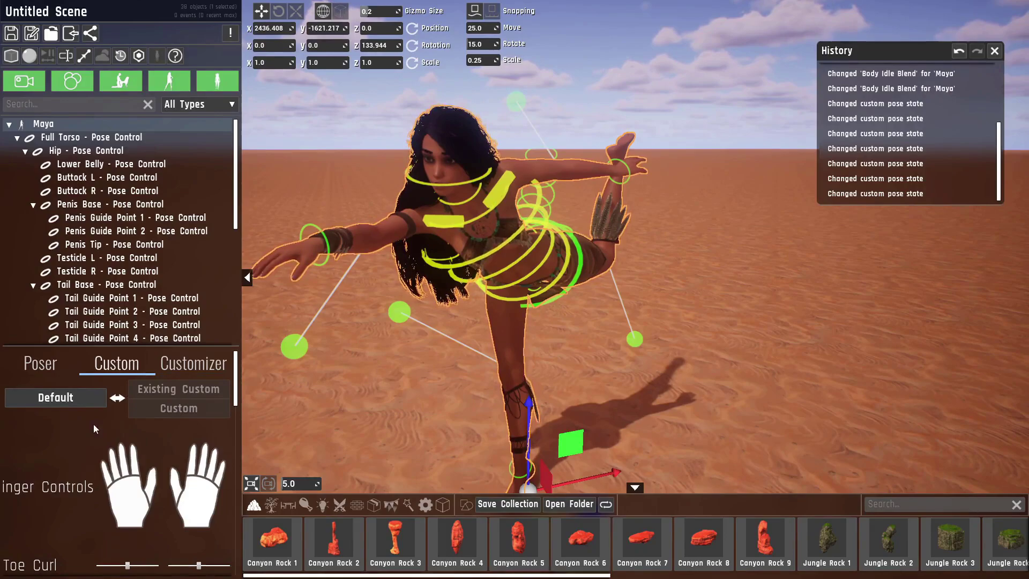
Step: Switch Maya's pose back and forth between Default and Existing Custom, ending on Default with the controls kept
left_click(56, 398)
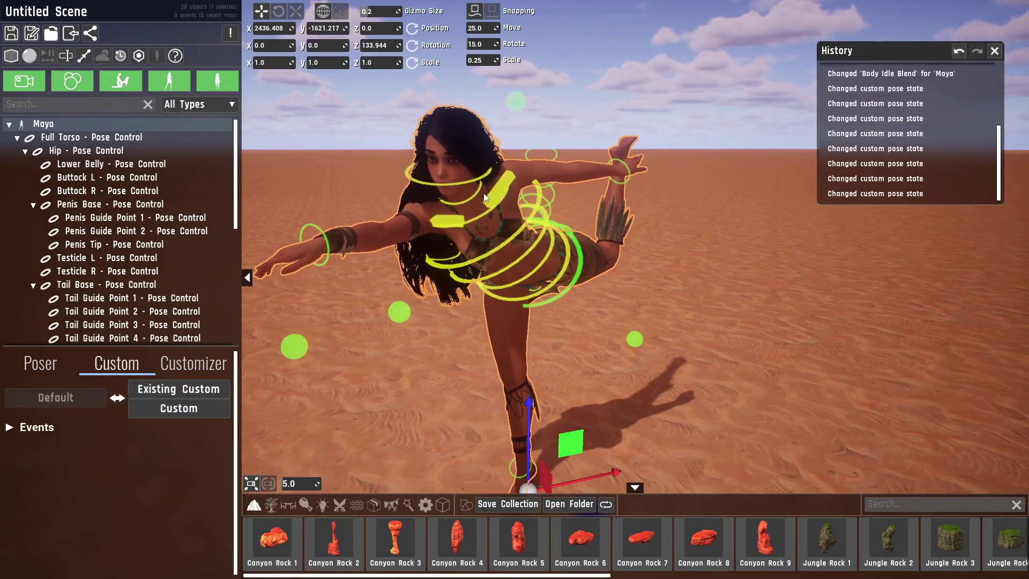
left_click(33, 365)
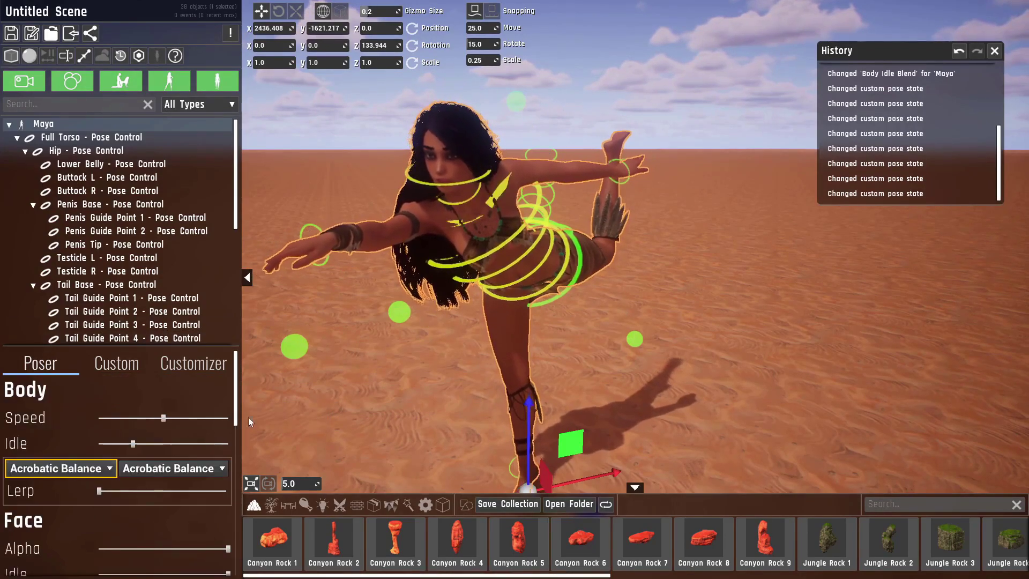
left_click(116, 364)
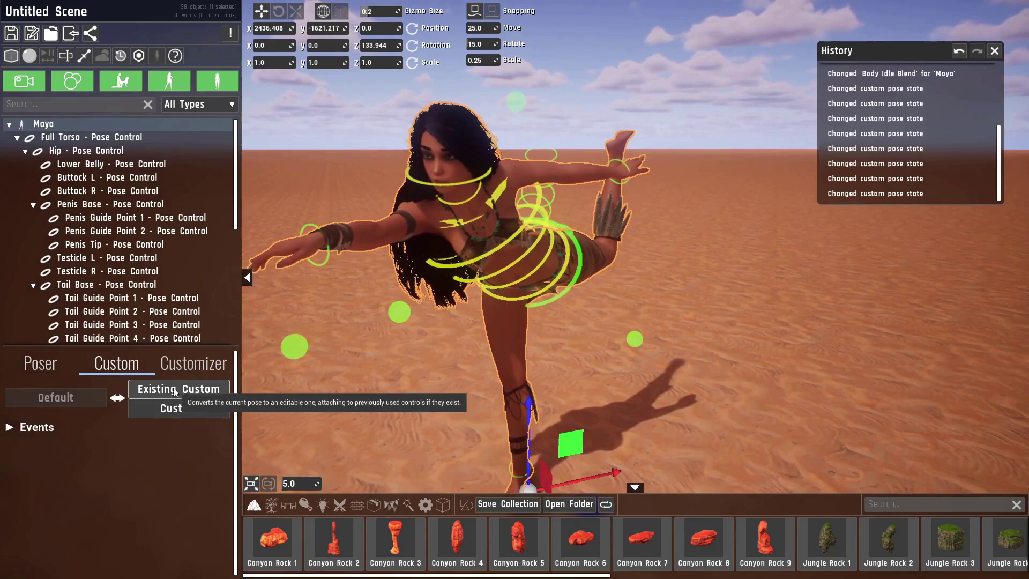
left_click(154, 395)
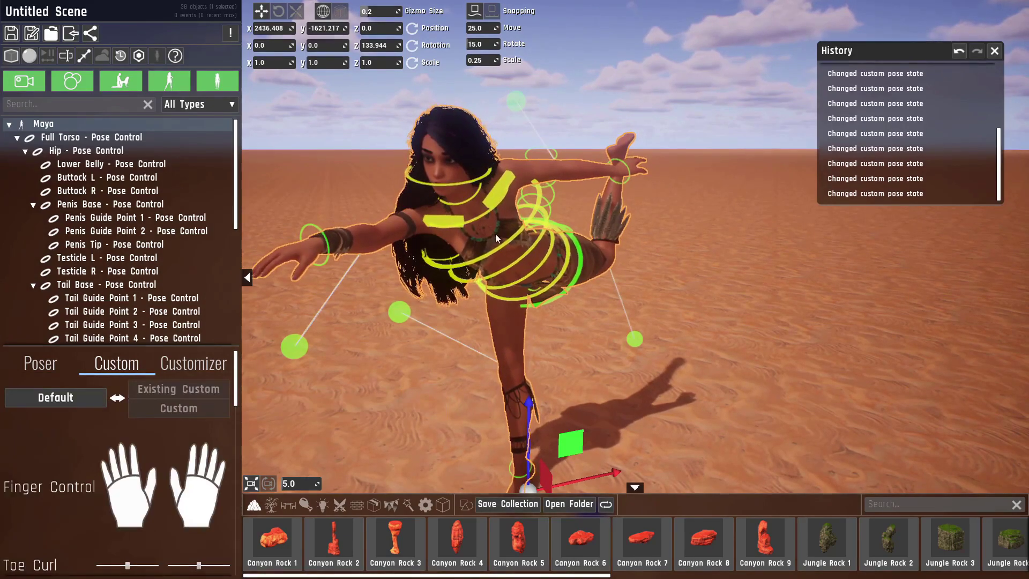
left_click(82, 395)
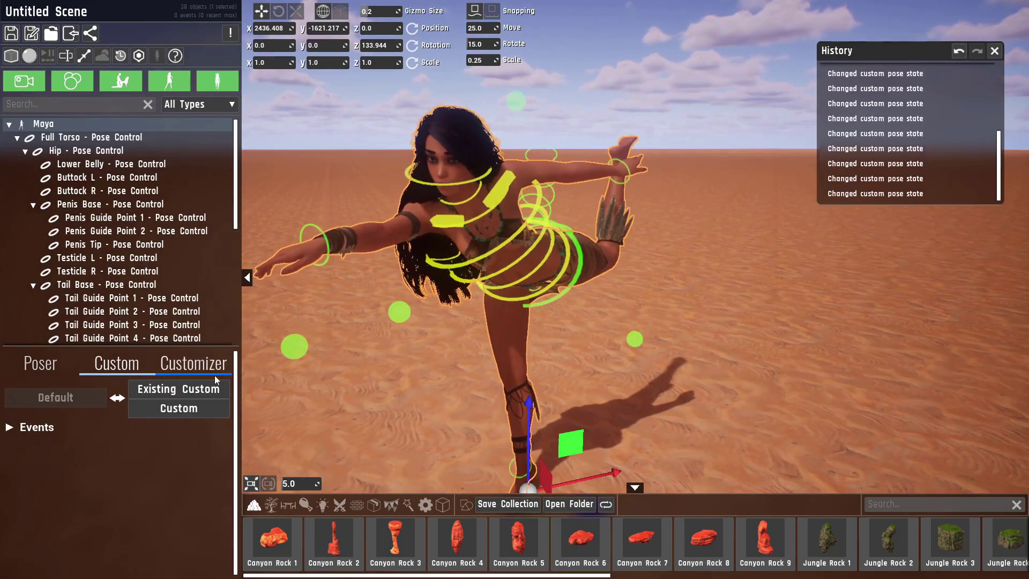
left_click(177, 389)
left_click(56, 398)
Step: Set Maya's first body animation to Bent Down Bound and convert it to a new custom pose
left_click(40, 364)
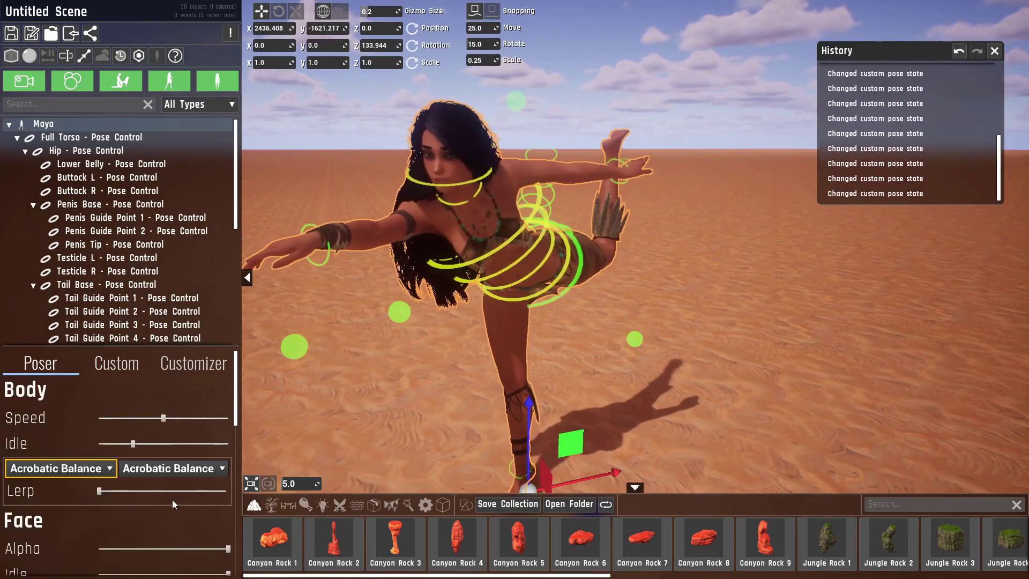
scroll(86, 429, "down", 1)
left_click(86, 435)
left_click(48, 296)
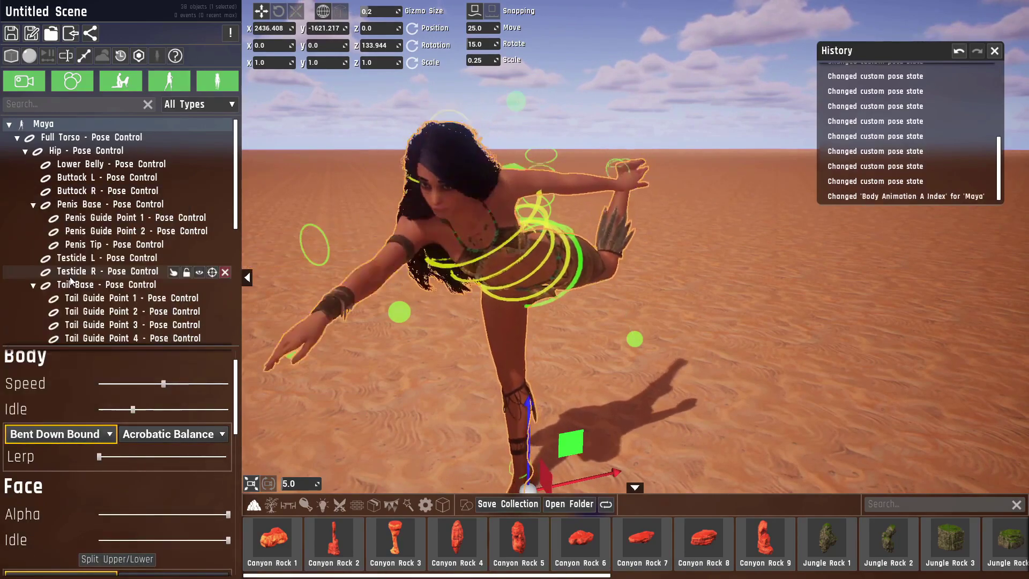
scroll(85, 386, "up", 1)
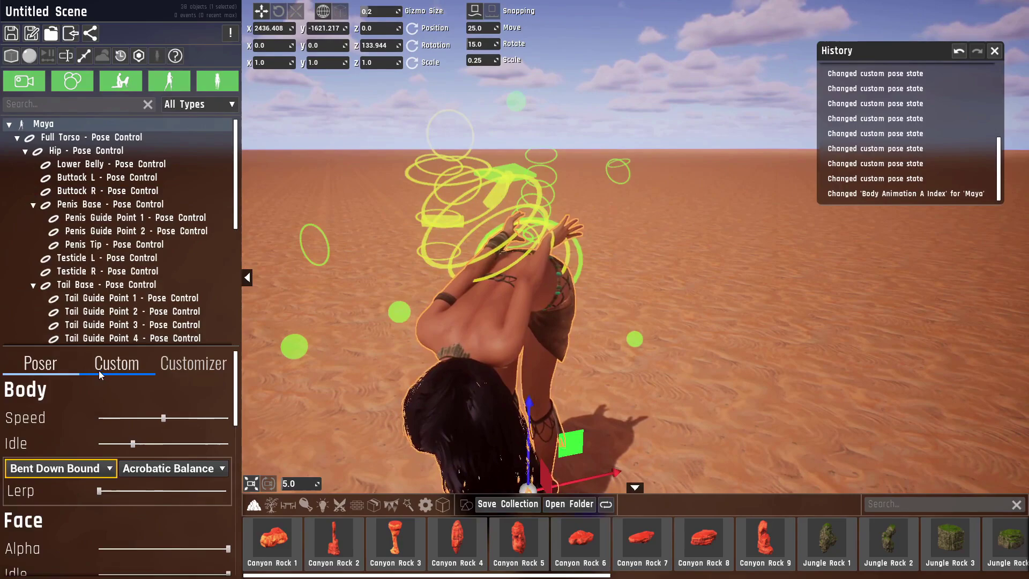
left_click(113, 364)
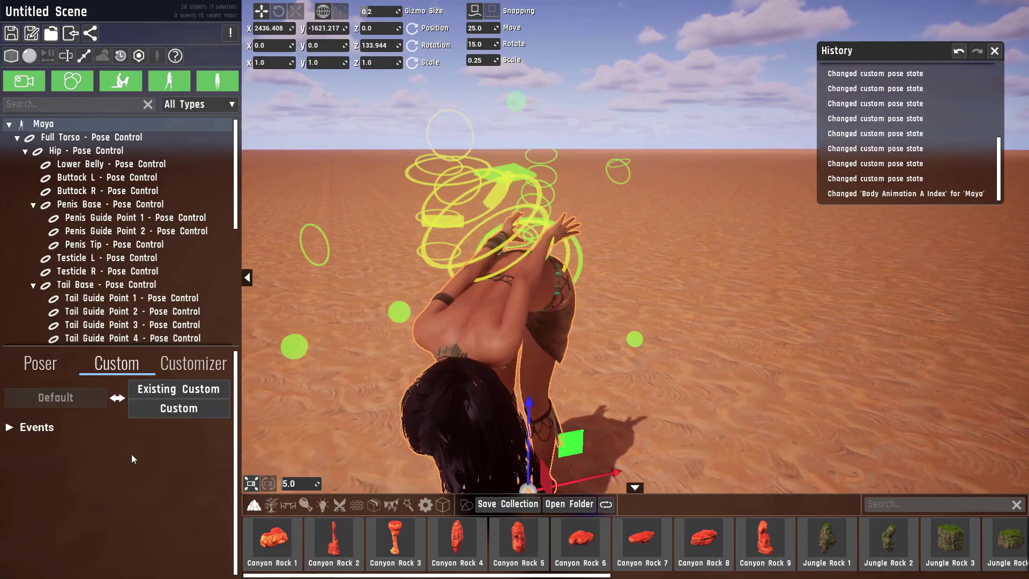
left_click(179, 409)
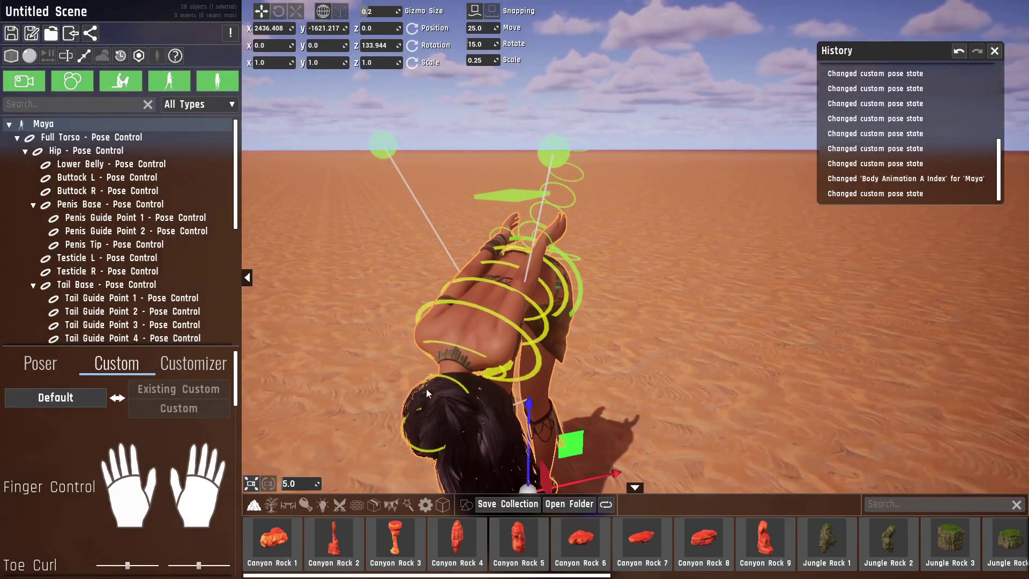
Step: Return Maya to the default pose mode, set the first body animation to Neutral and convert it to a custom pose
left_click(59, 397)
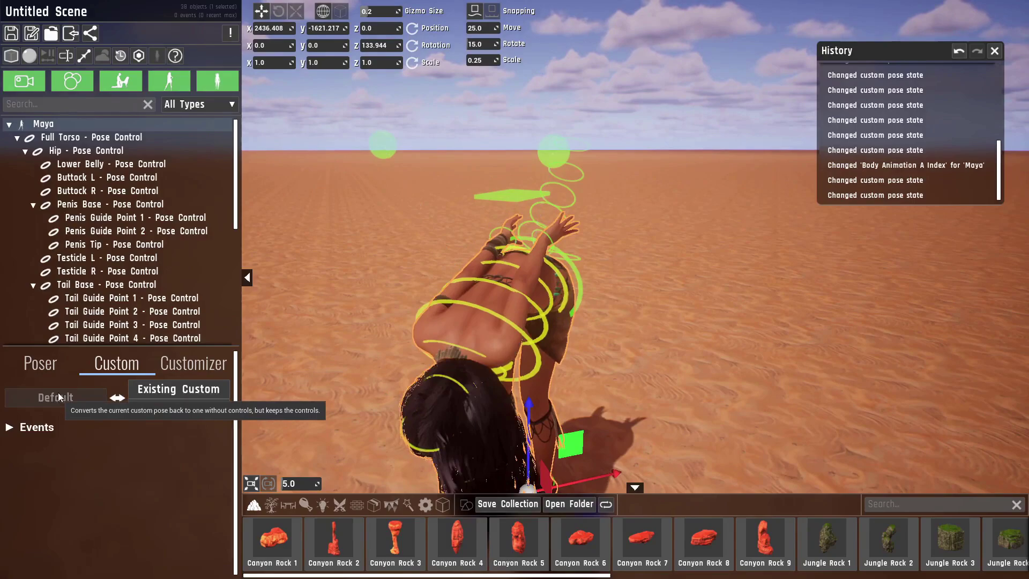
left_click(62, 474)
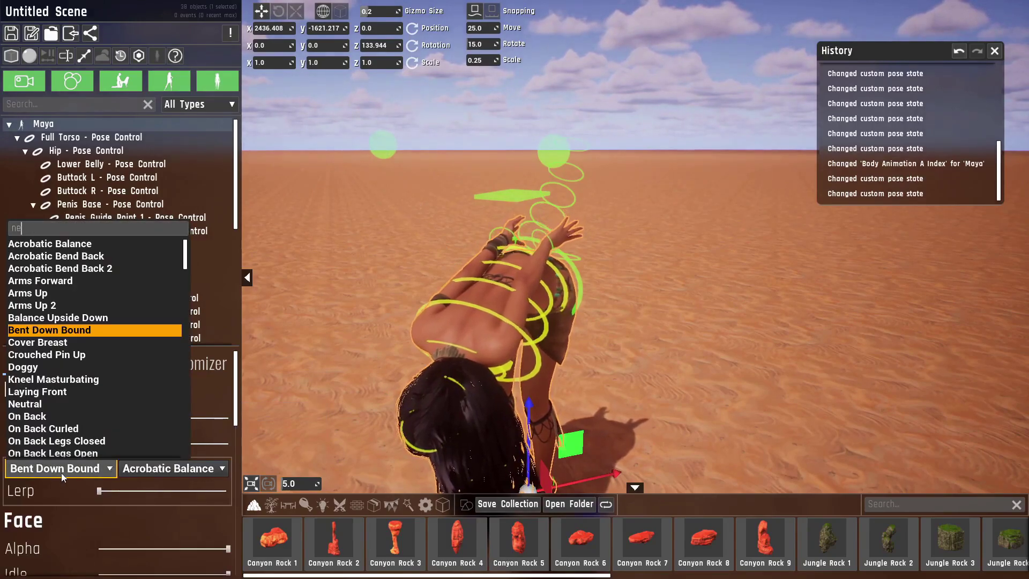
left_click(55, 502)
left_click(117, 365)
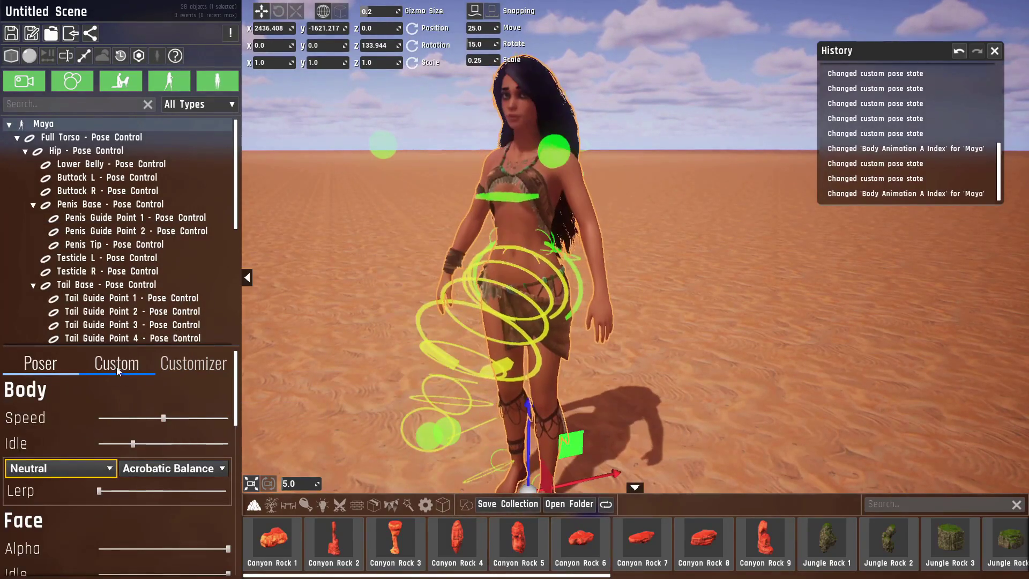
left_click(172, 410)
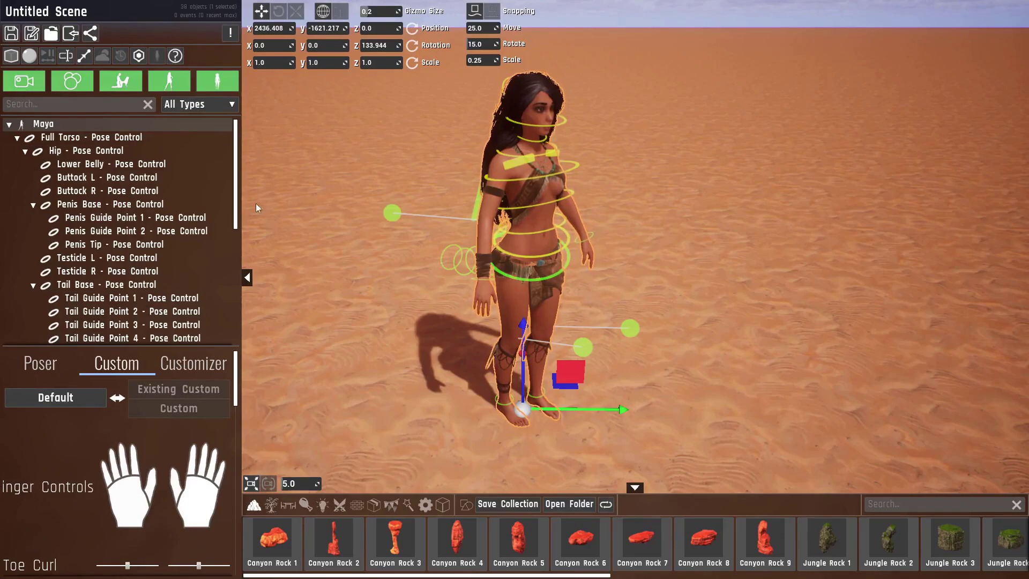
Step: Examine Maya's individual pose controls in the object hierarchy, from Full Torso to Tail Guide Point 1
left_click(89, 137)
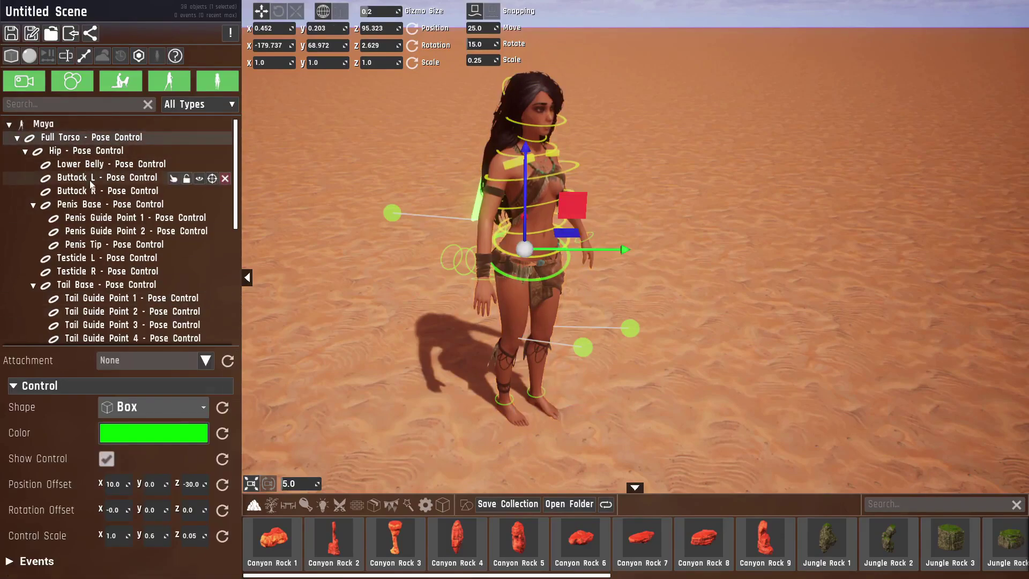
scroll(96, 182, "down", 2)
left_click(108, 238)
left_click(108, 292)
left_click(114, 185)
left_click(112, 264)
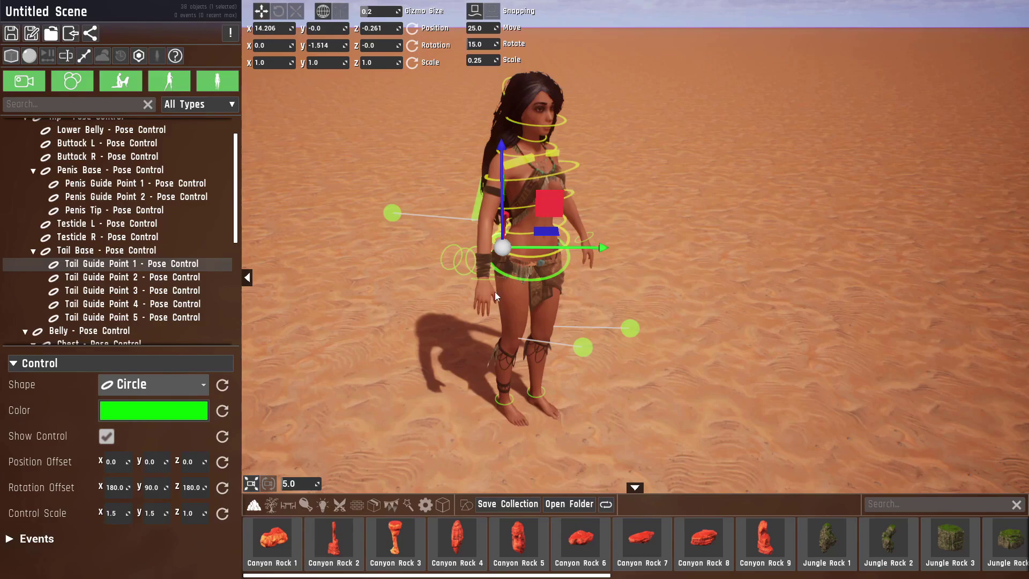
scroll(78, 289, "down", 6)
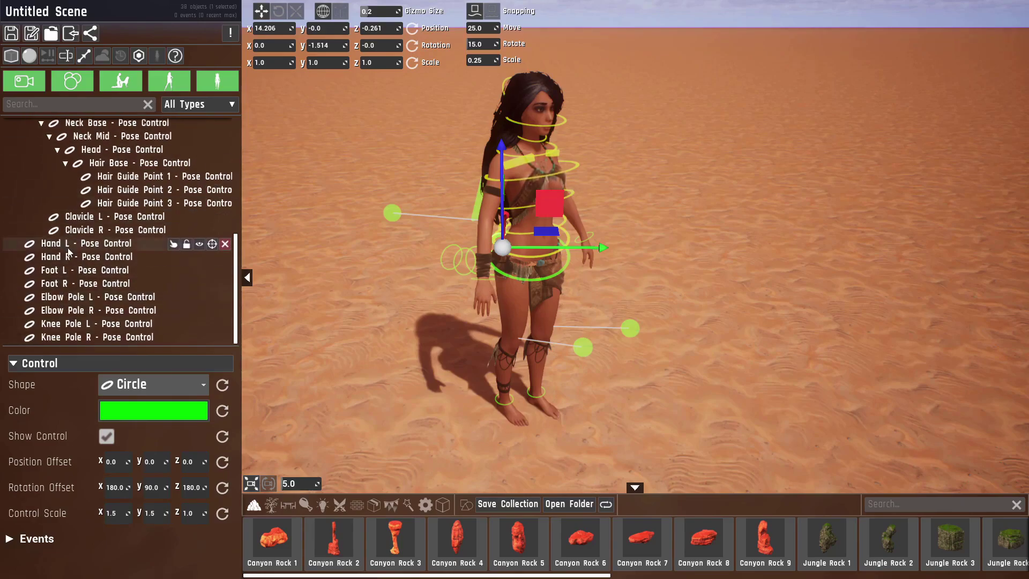
Step: Move Maya's left foot pose control forward and up using the local-space gizmo
left_click(73, 271)
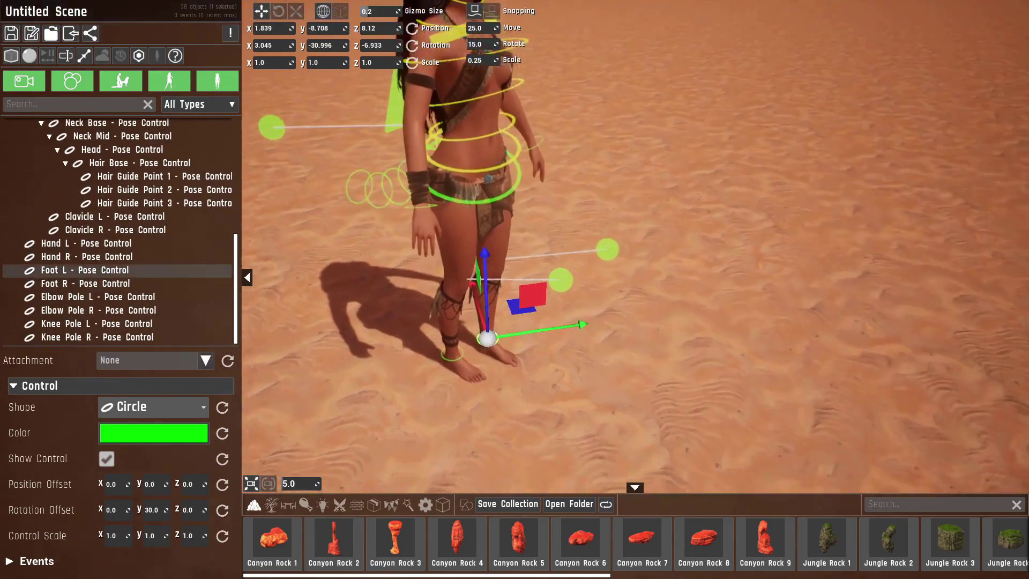
left_click(340, 11)
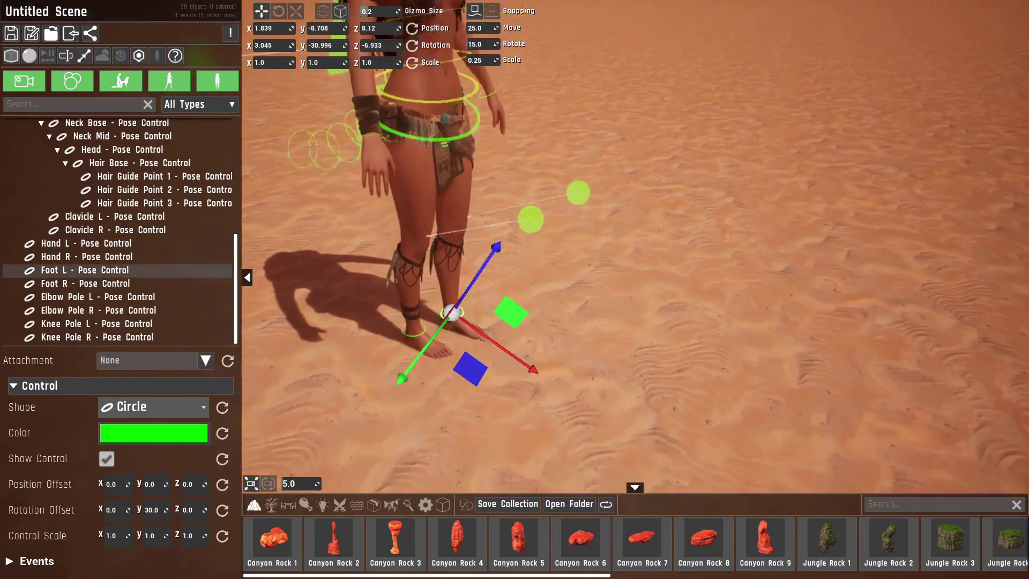
left_click_drag(572, 301, 649, 265)
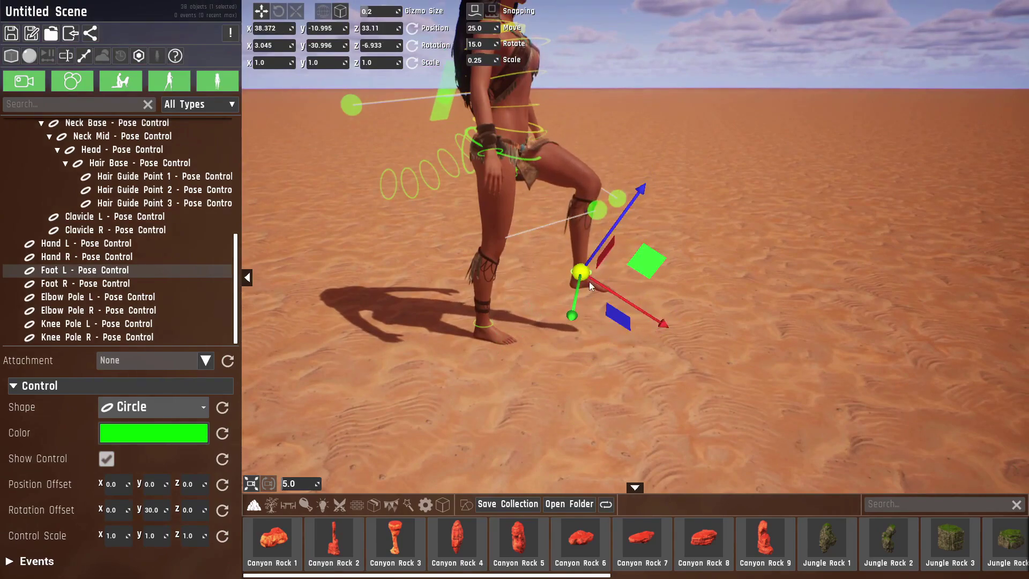
left_click_drag(646, 261, 684, 297)
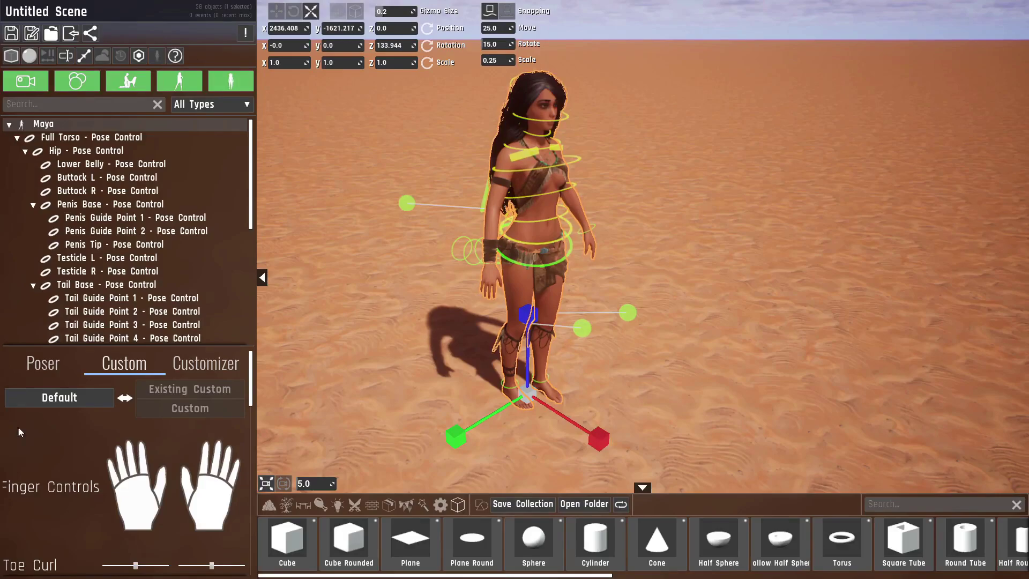
Step: Adjust the Base Curl of Maya's right middle finger in the finger controls
scroll(113, 464, "down", 1)
scroll(111, 465, "down", 1)
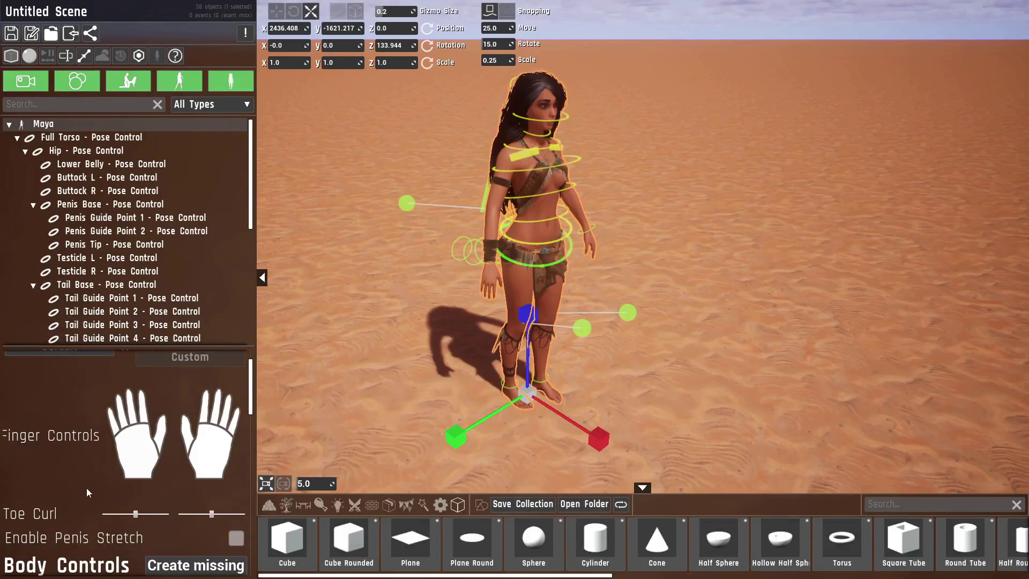
scroll(334, 334, "up", 6)
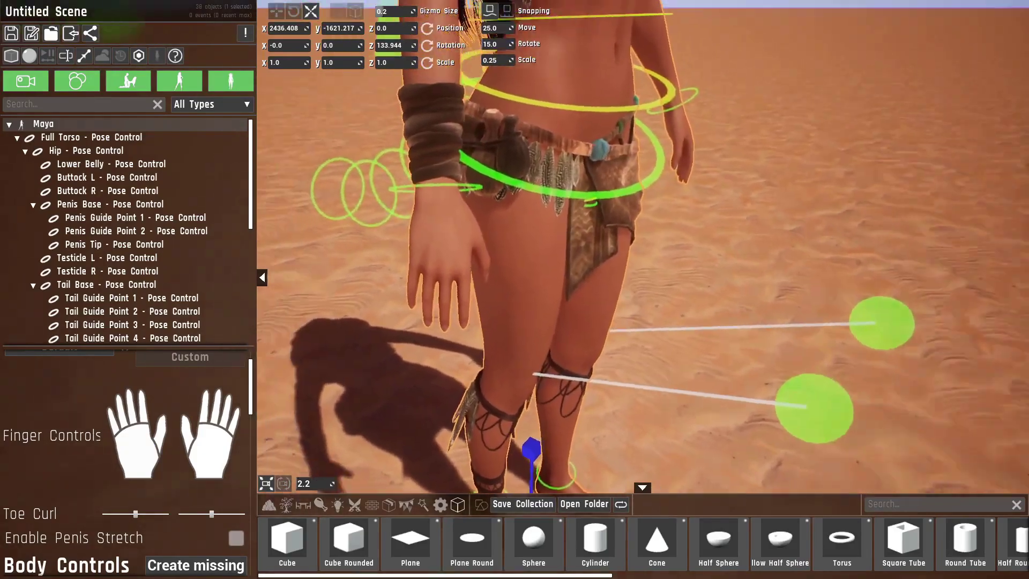
right_click_drag(391, 331, 366, 323)
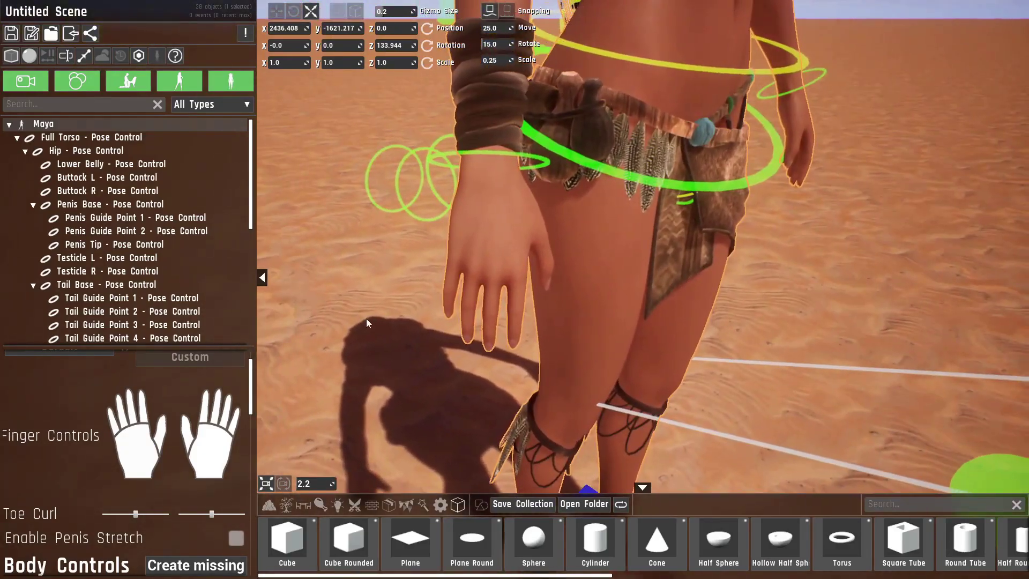
left_click(216, 409)
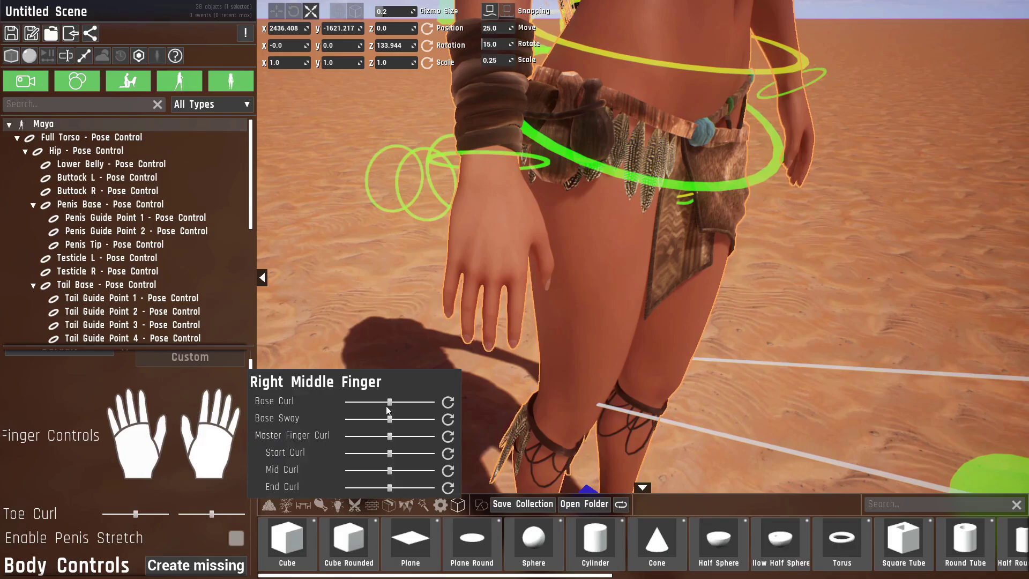
left_click_drag(390, 402, 402, 401)
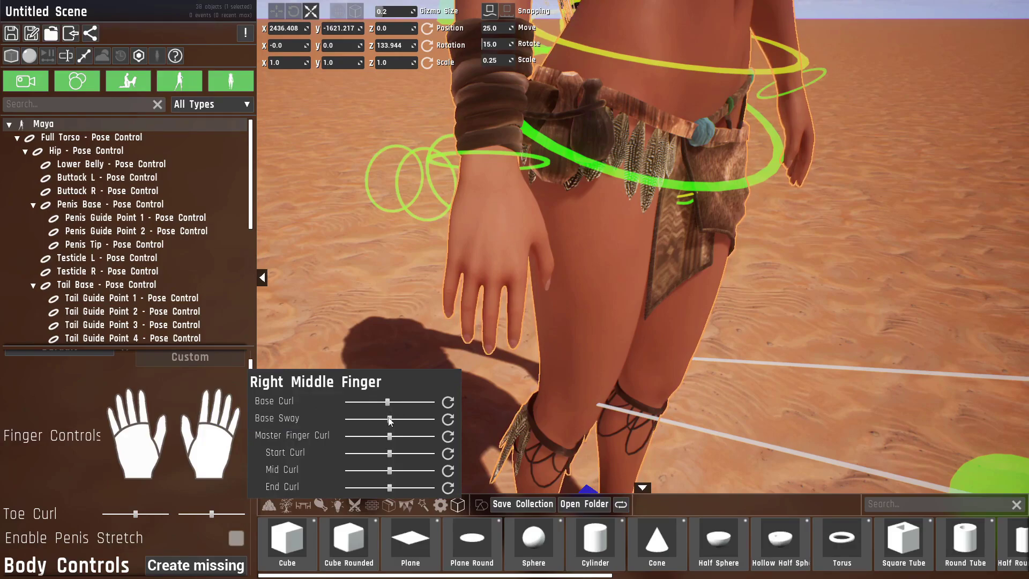
Step: Adjust the Base Sway and Master Finger Curl of Maya's right middle finger, and curl its Start, Mid and End joints further
left_click_drag(390, 419, 384, 416)
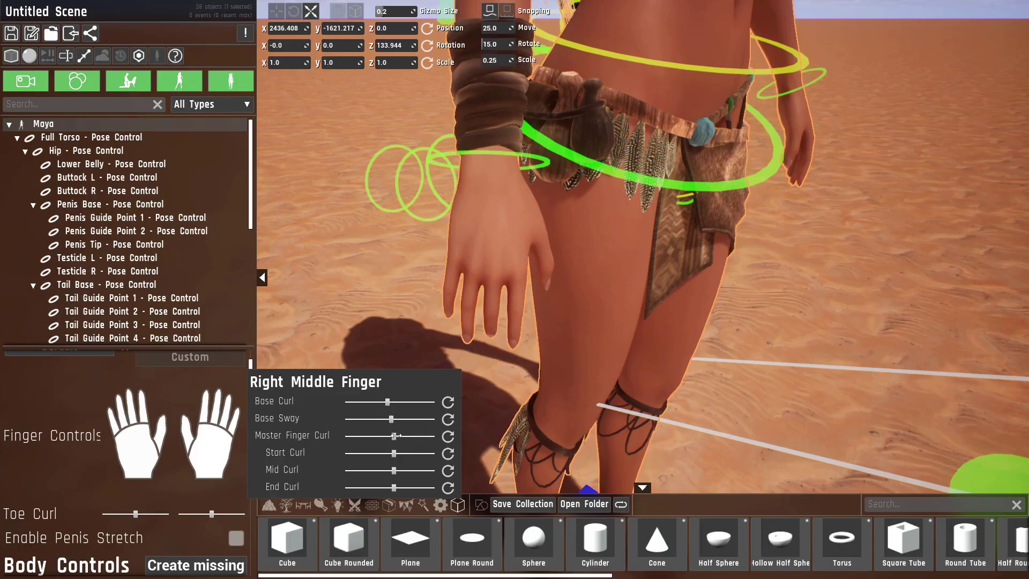
left_click_drag(396, 436, 418, 435)
right_click_drag(450, 309, 450, 309)
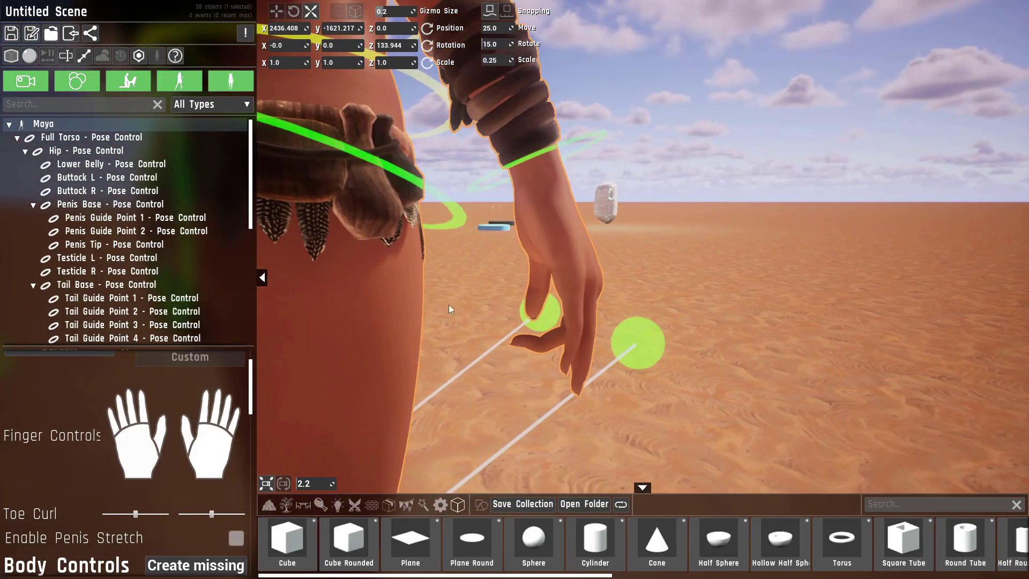
left_click(234, 403)
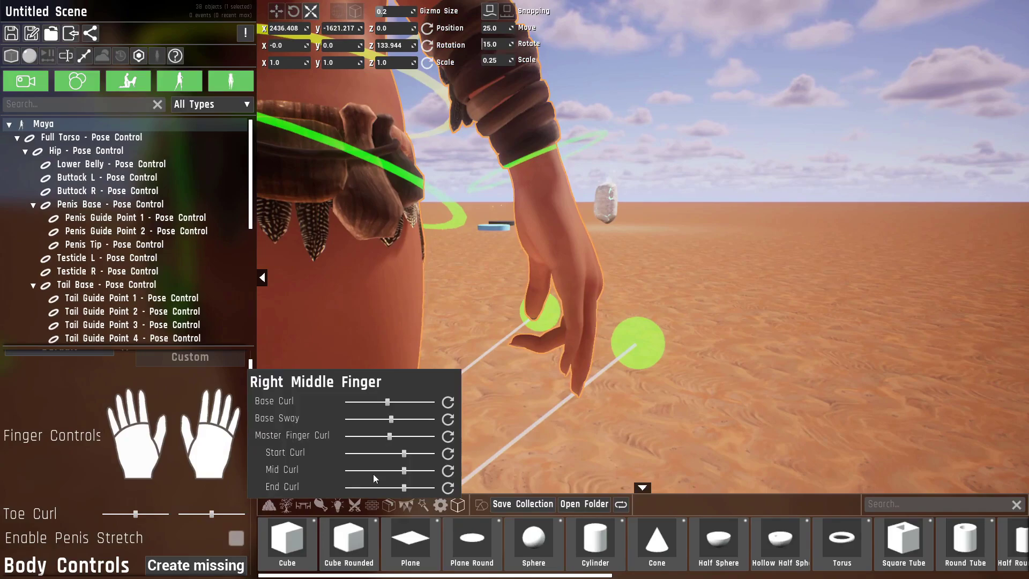
left_click_drag(399, 436, 418, 454)
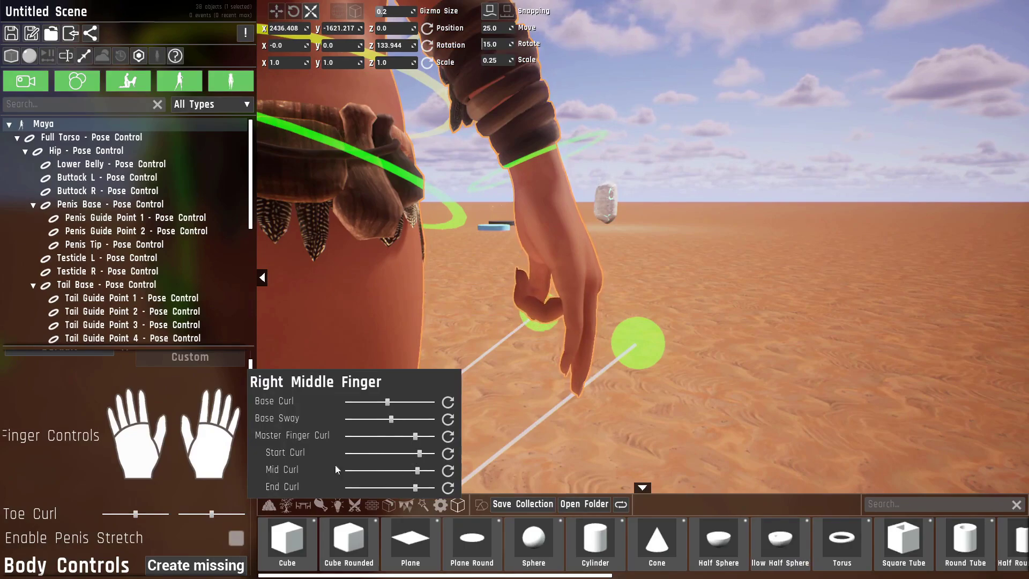
Step: Close Maya's right hand into a fist with the Master Curl preset and read the caution for it
left_click(214, 446)
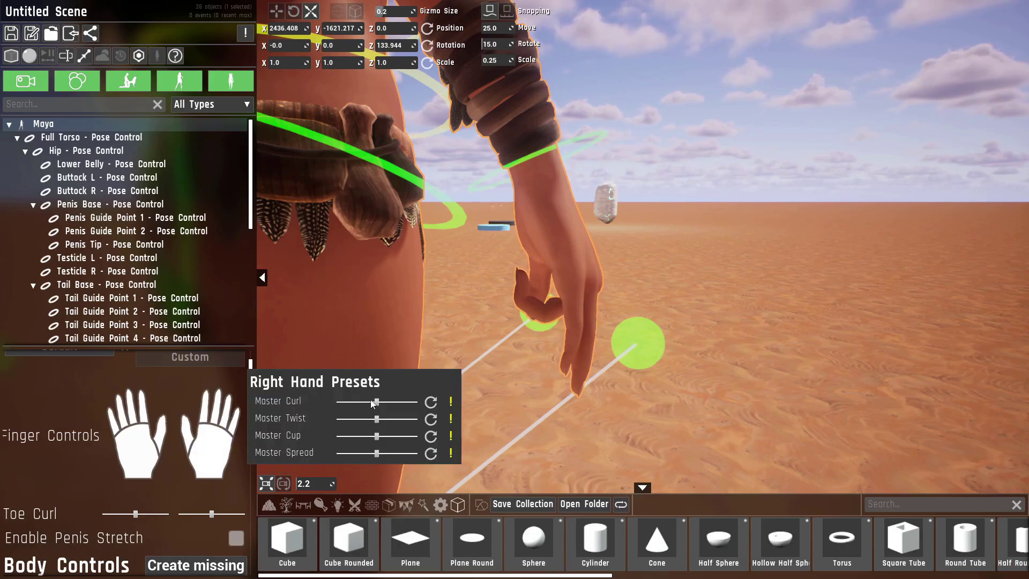
left_click_drag(374, 404, 412, 402)
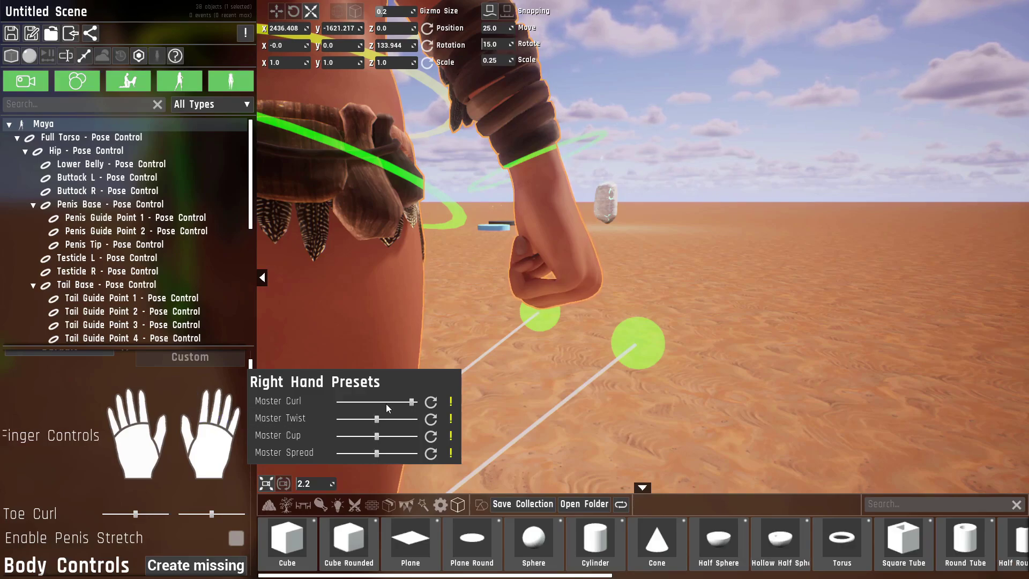
mouse_move(454, 404)
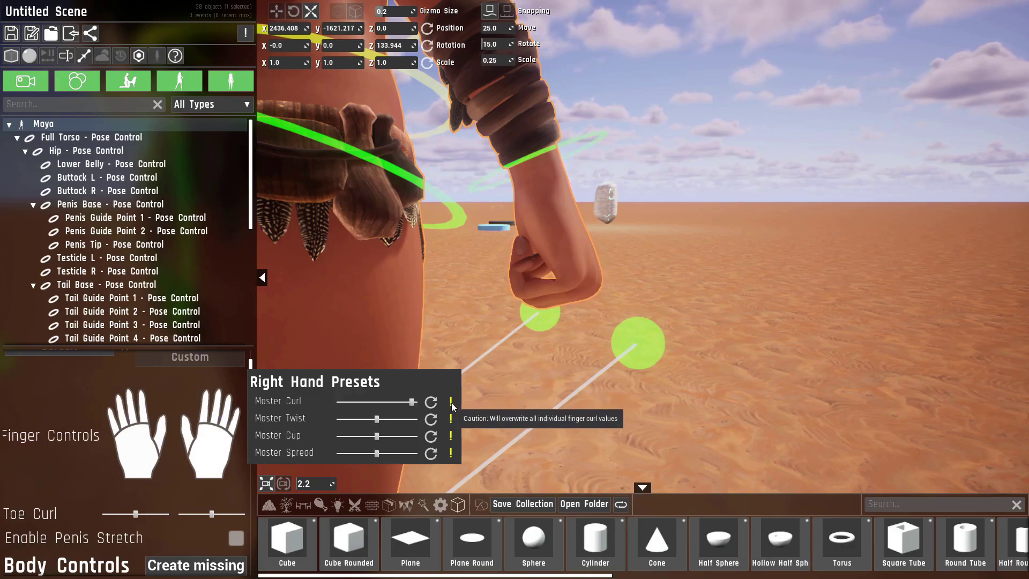
Step: Reopen Maya's right hand by resetting Master Curl to neutral, and adjust its Master Cup and Master Spread to spread the fingers
left_click_drag(383, 421, 371, 423)
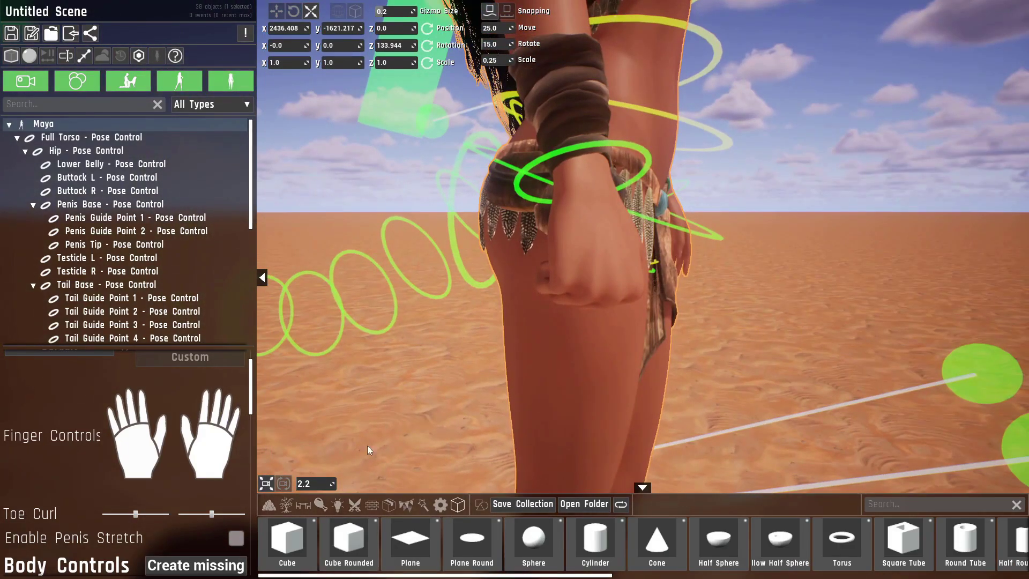
left_click(213, 457)
mouse_move(378, 426)
left_mouse_down()
mouse_move(402, 418)
mouse_move(379, 419)
left_mouse_up()
left_click_drag(379, 436, 378, 402)
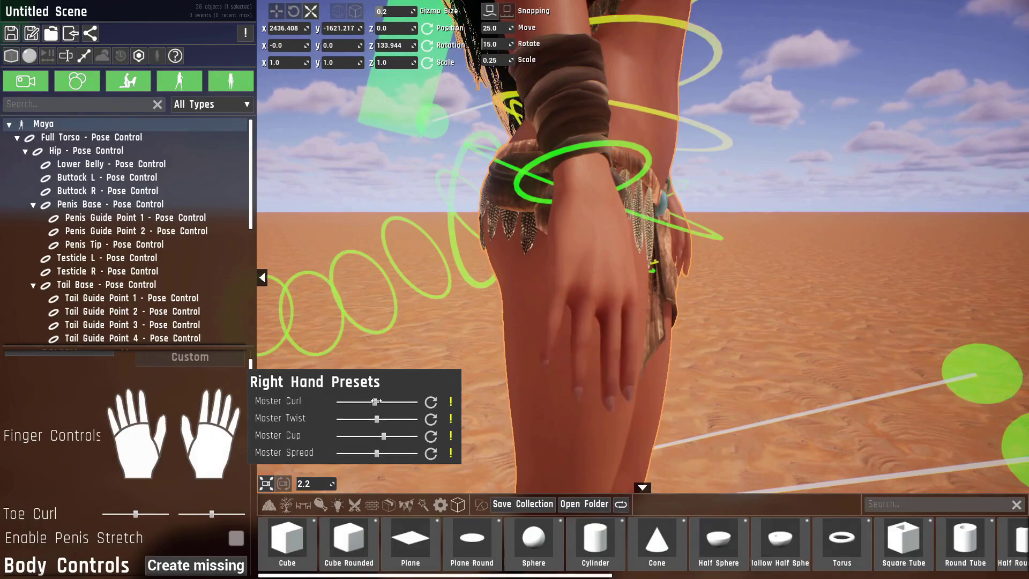
left_click_drag(377, 455, 395, 453)
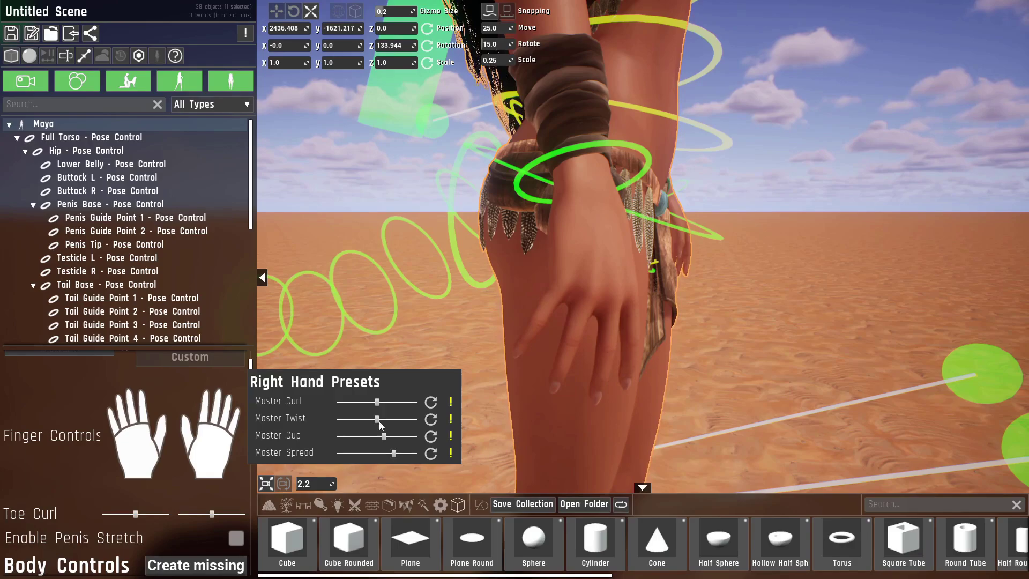
Step: Check the individual finger settings of Maya's right hand, including the middle and pinky fingers
left_click(219, 417)
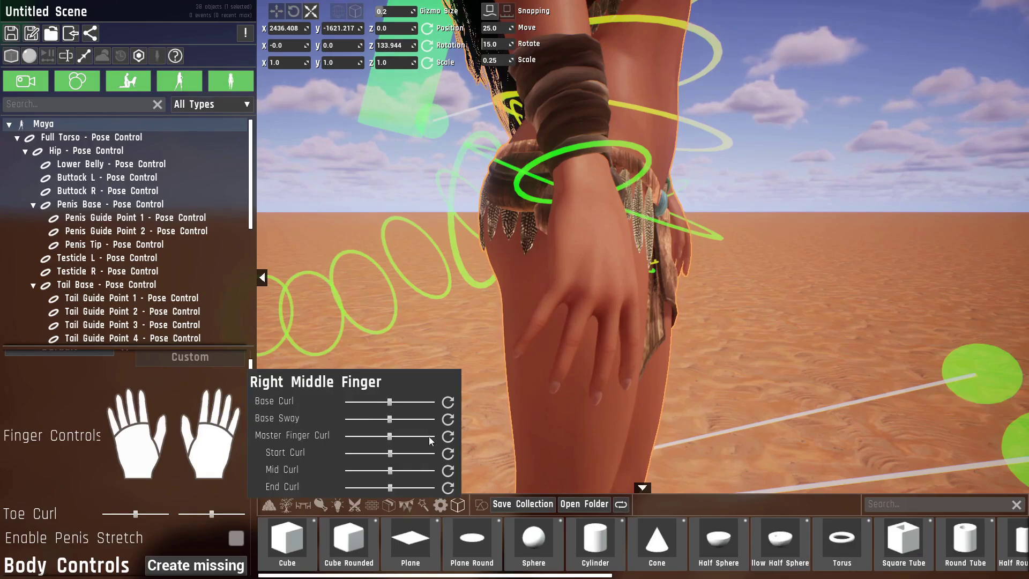
left_click(229, 407)
left_click(236, 419)
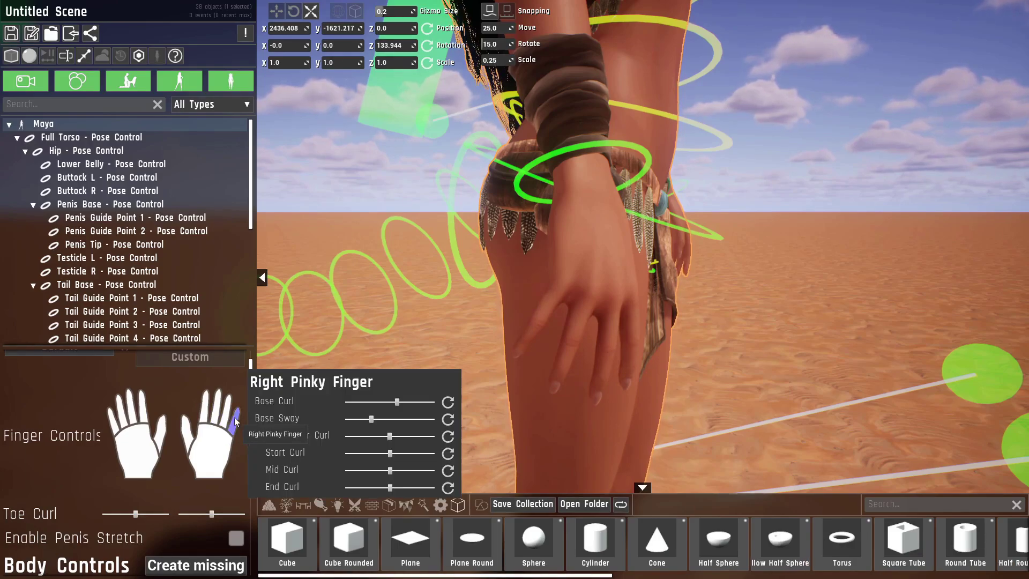
left_click(201, 407)
Step: Adjust Maya's Toe Curl while viewing her feet up close
mouse_move(207, 416)
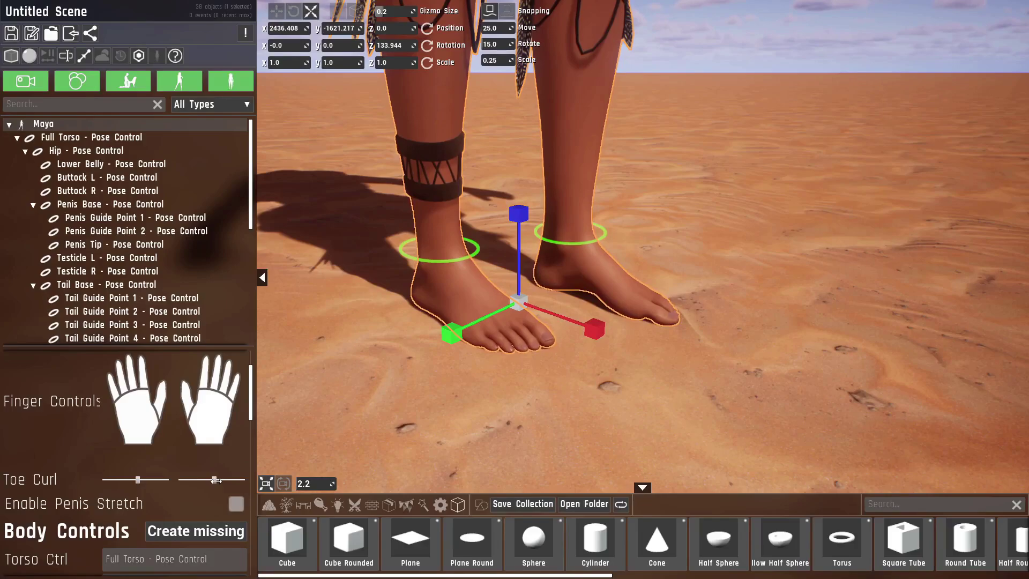
left_click_drag(215, 481, 220, 480)
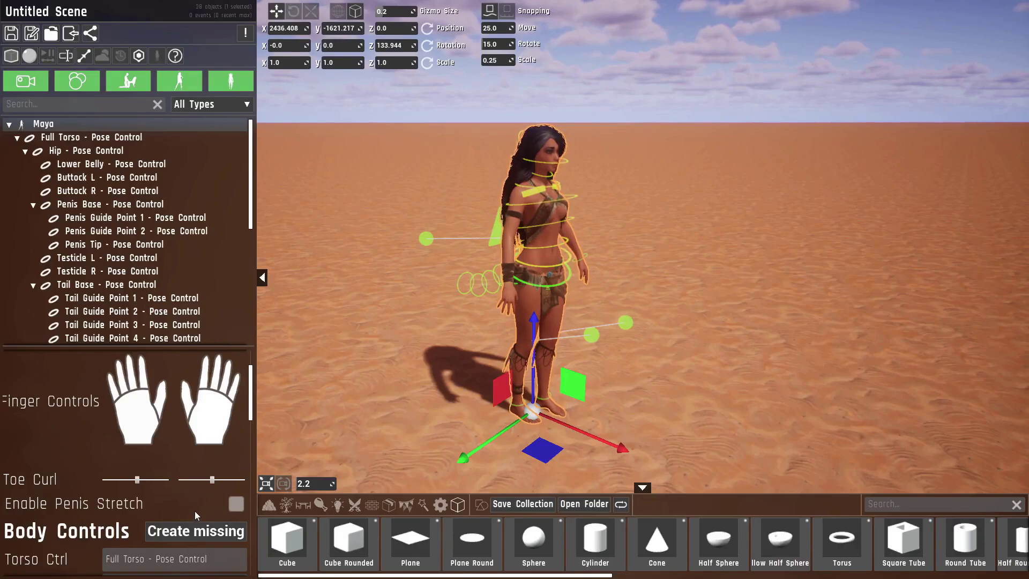
Step: Equip Maya with the Succubus outfit from the clothes customizer to give her a tail
right_click_drag(394, 362, 482, 375)
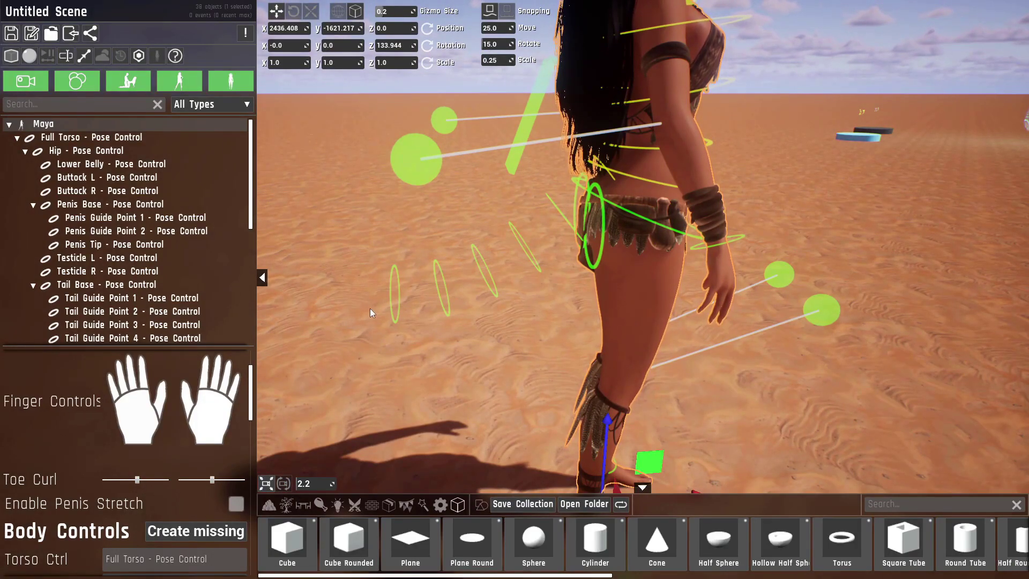
scroll(136, 449, "up", 2)
left_click(220, 364)
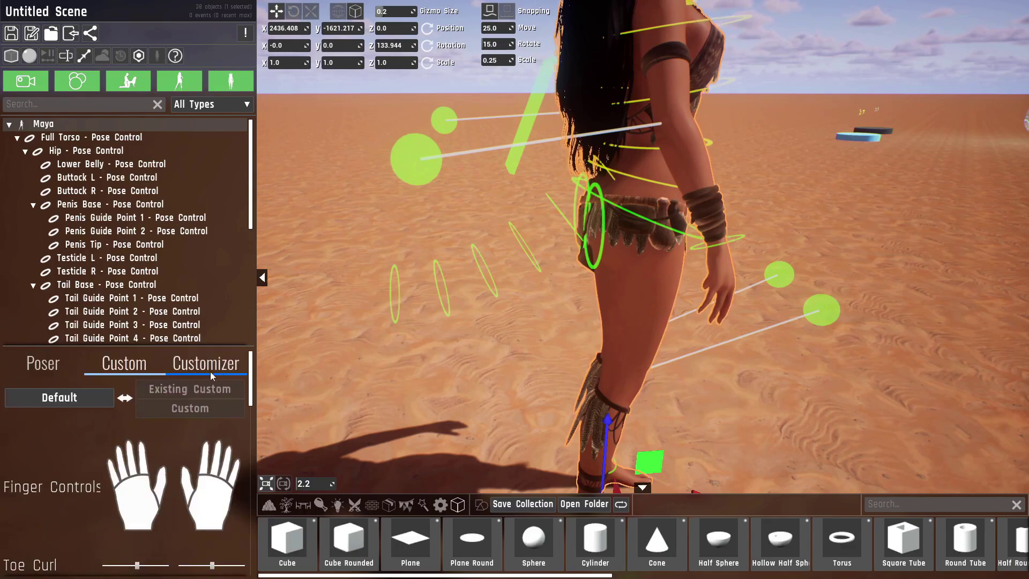
left_click(224, 425)
scroll(212, 513, "down", 10)
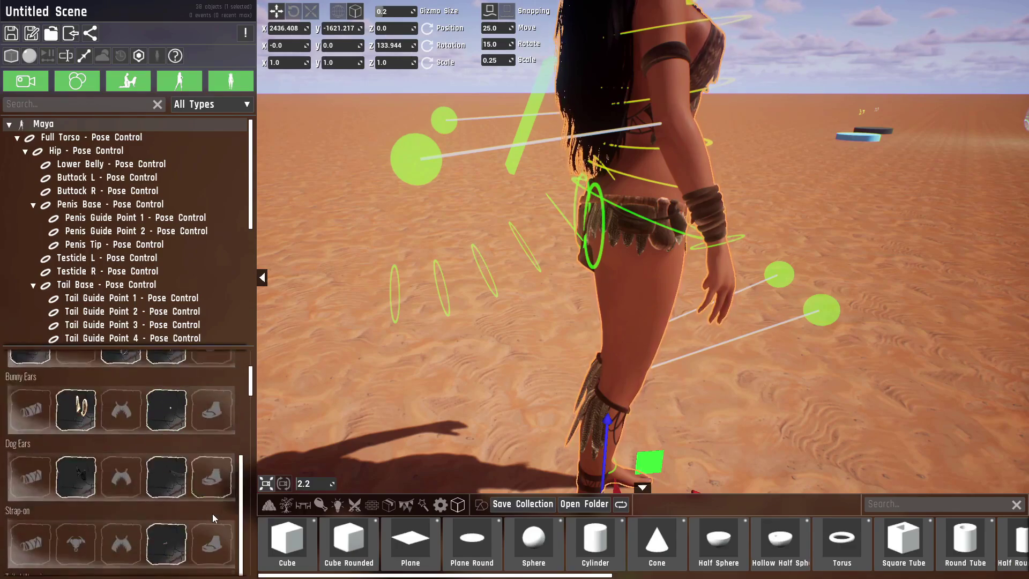
scroll(213, 523, "down", 10)
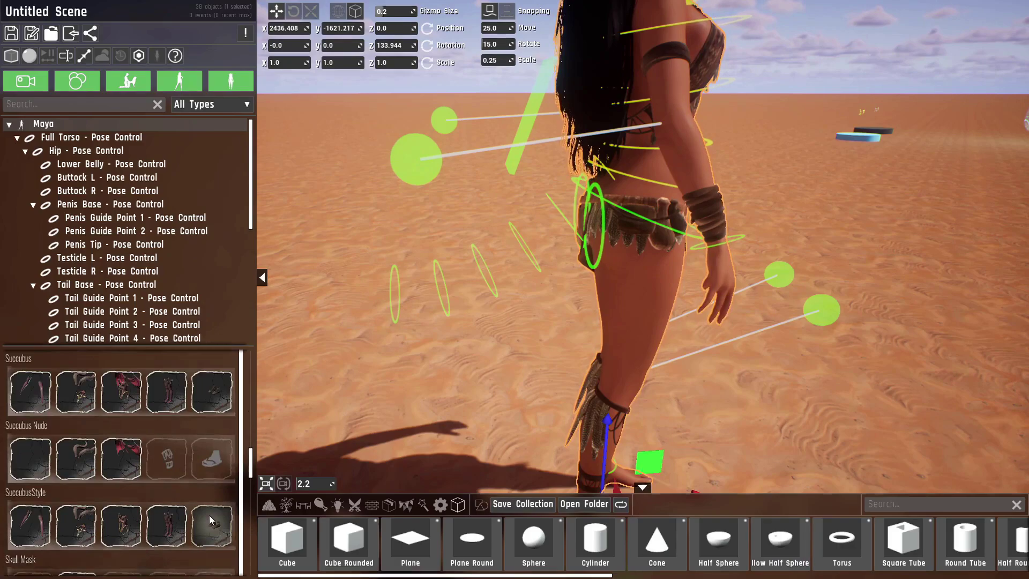
left_click(139, 403)
right_click_drag(429, 374, 523, 364)
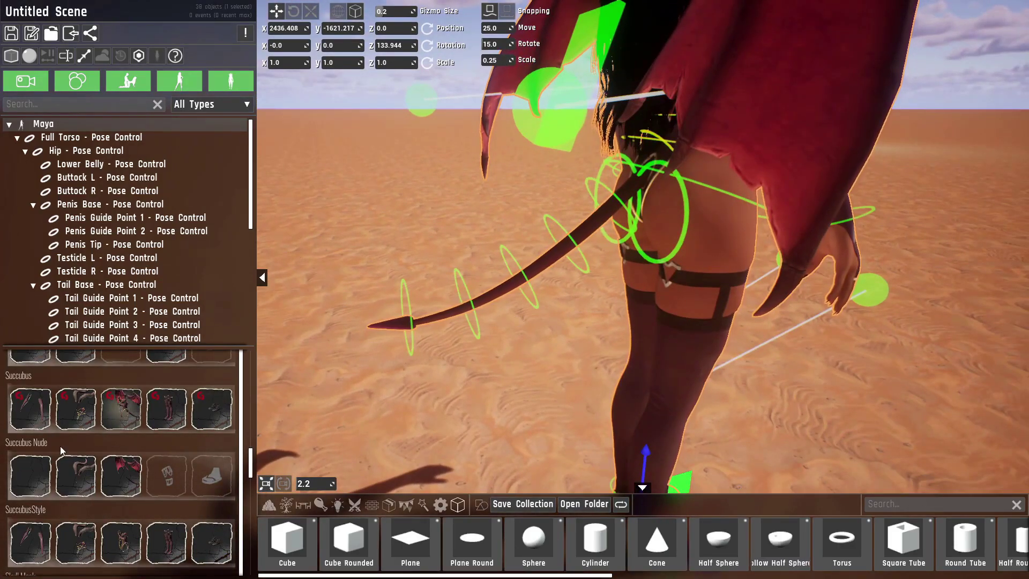
Step: Turn off Enable Tail Physics in Maya's Poser settings
scroll(97, 451, "up", 15)
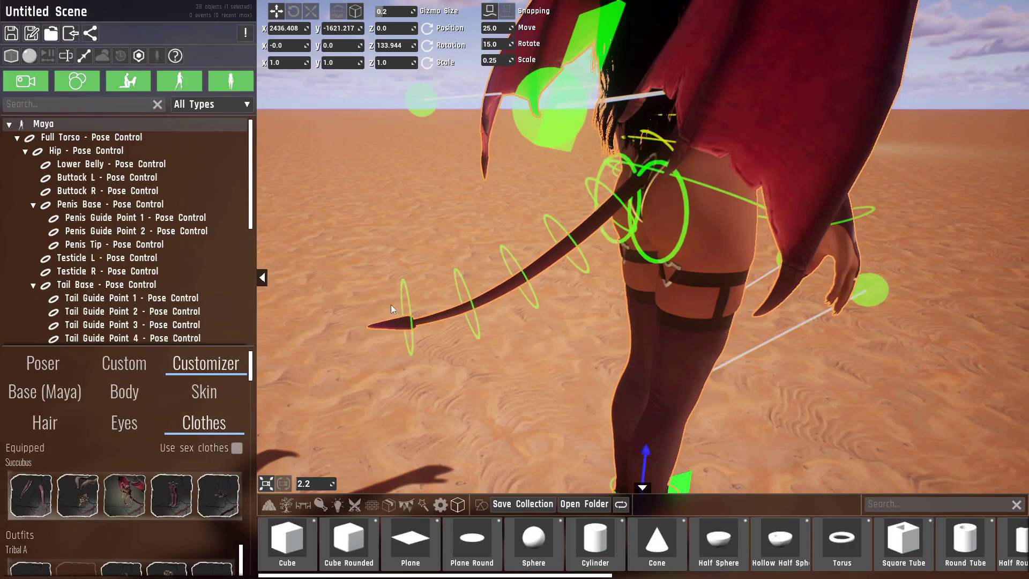
left_click(34, 364)
scroll(106, 525, "down", 15)
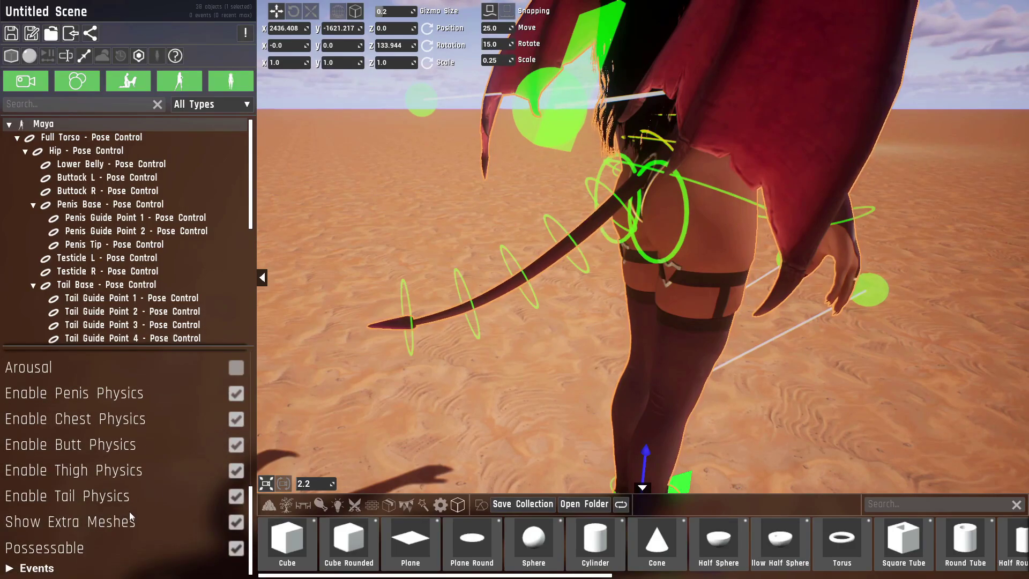
left_click(234, 497)
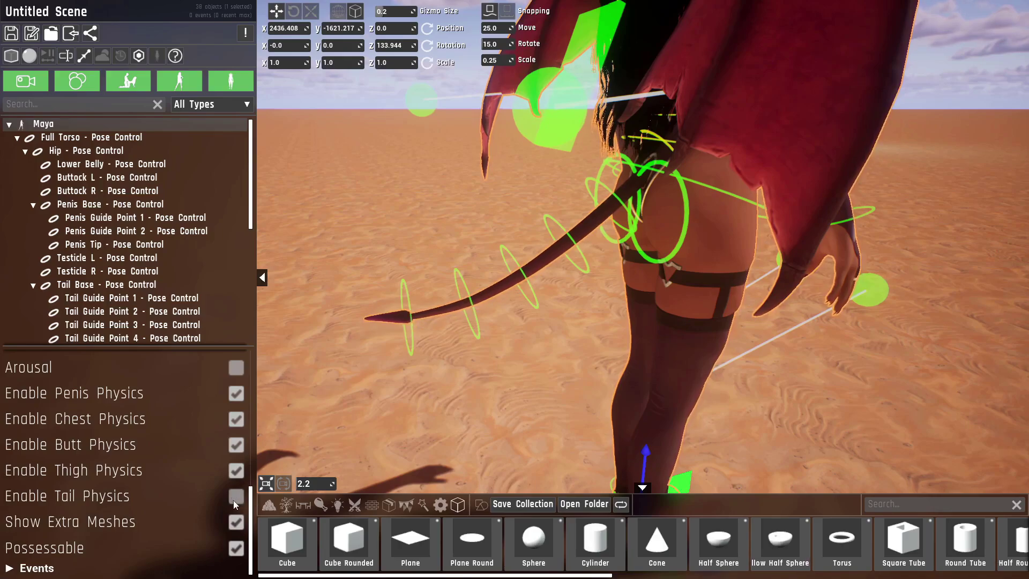
Step: Move the Tail Guide Point 3 pose control to about X 22.3, Z 19.5 to bend the tail upward
left_click(539, 305)
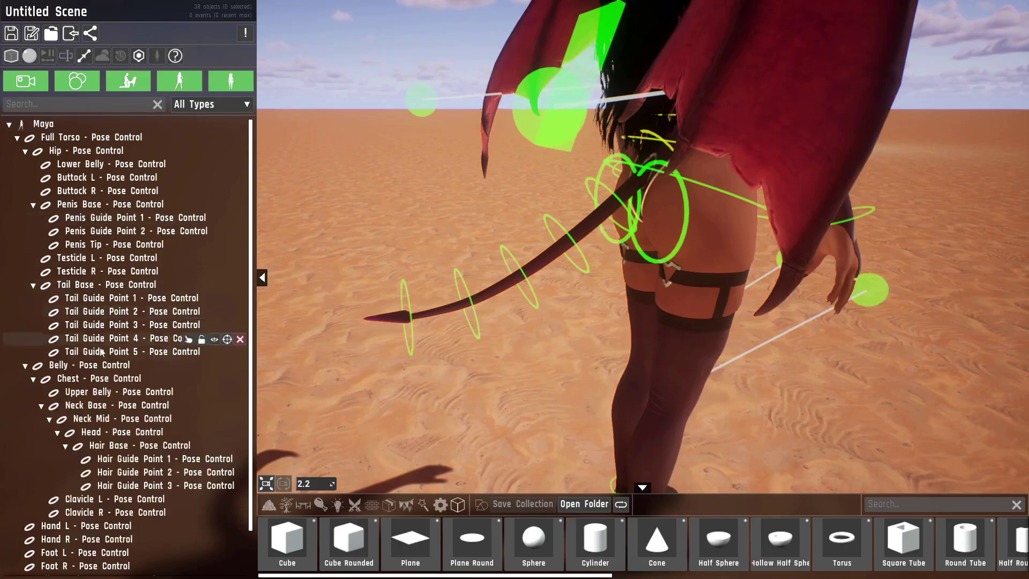
left_click(537, 304)
mouse_move(483, 207)
left_mouse_down()
mouse_move(484, 176)
mouse_move(464, 245)
mouse_move(459, 115)
mouse_move(472, 196)
left_mouse_up()
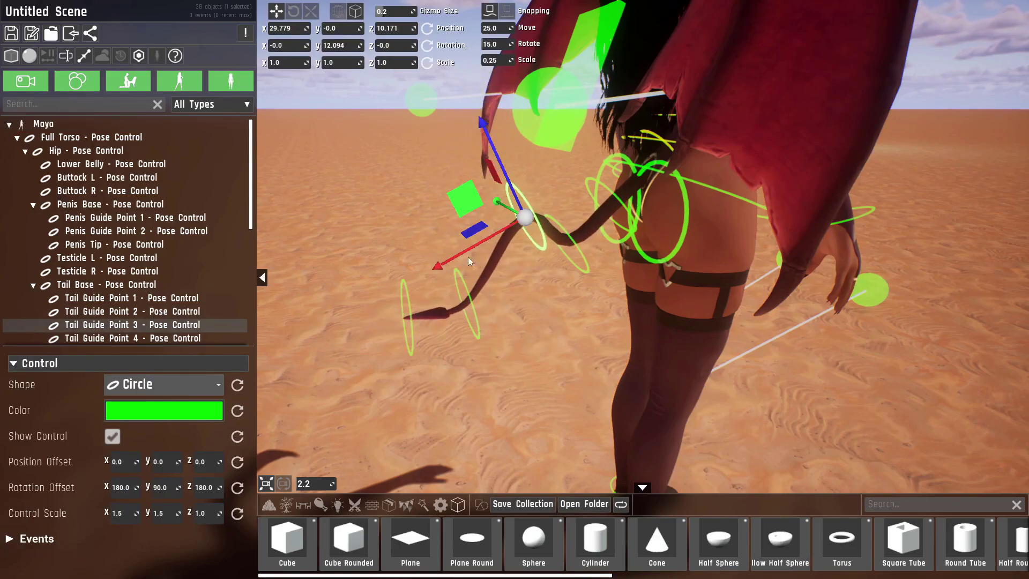
left_click_drag(468, 256, 467, 133)
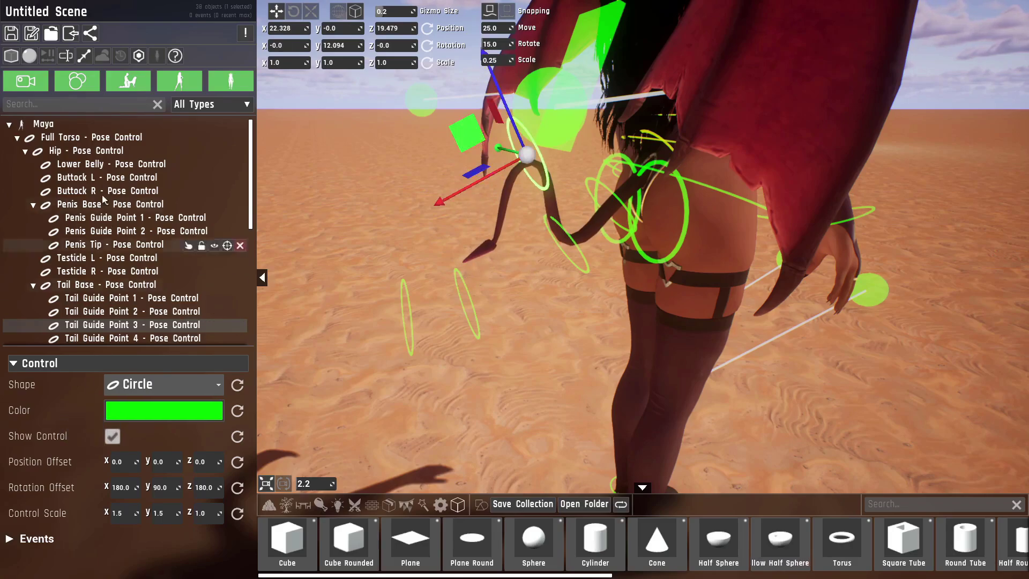
Step: Reselect Maya and review her Eye Offset and Breast Offset settings
left_click(68, 124)
scroll(105, 499, "up", 15)
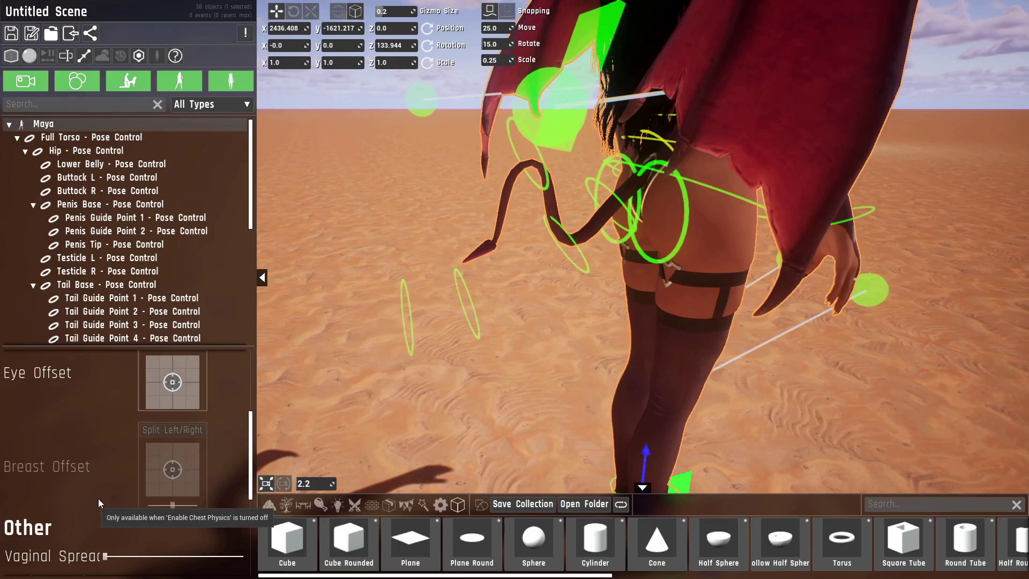
scroll(129, 441, "down", 4)
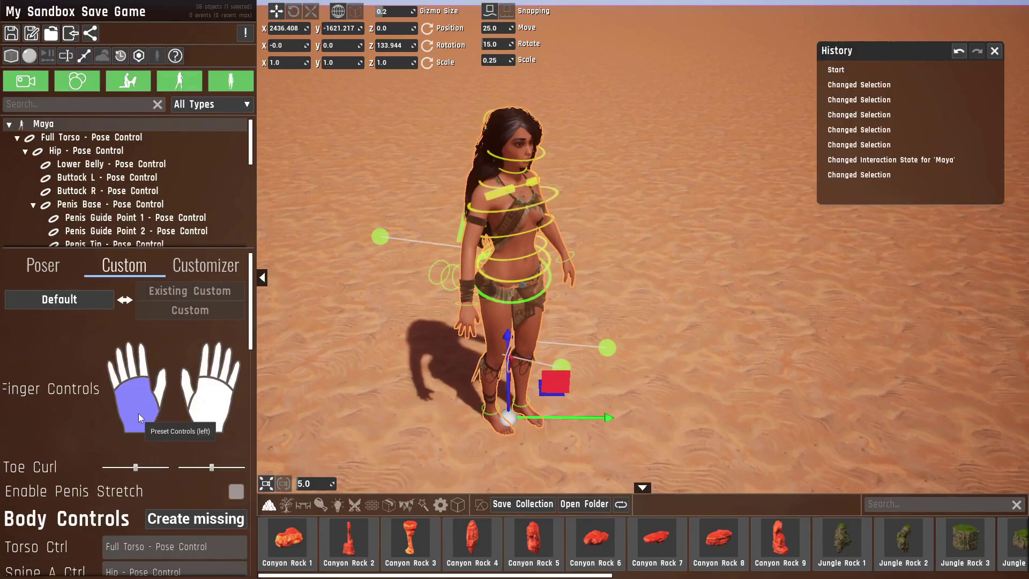
Step: Examine Maya's Body Controls assignments, starting with the control name entered for Torso Ctrl
scroll(132, 410, "down", 5)
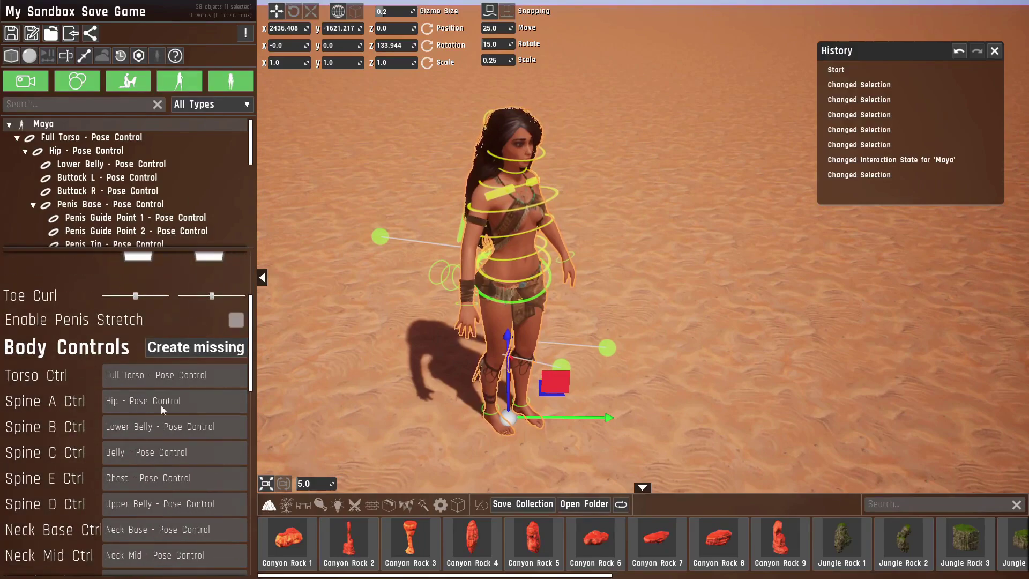
scroll(123, 416, "down", 2)
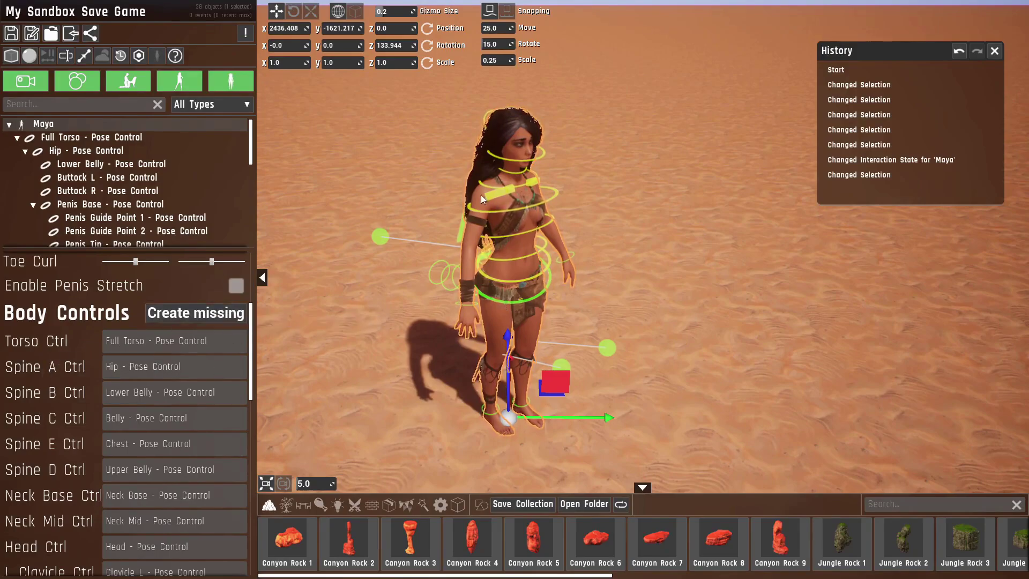
scroll(489, 329, "up", 3)
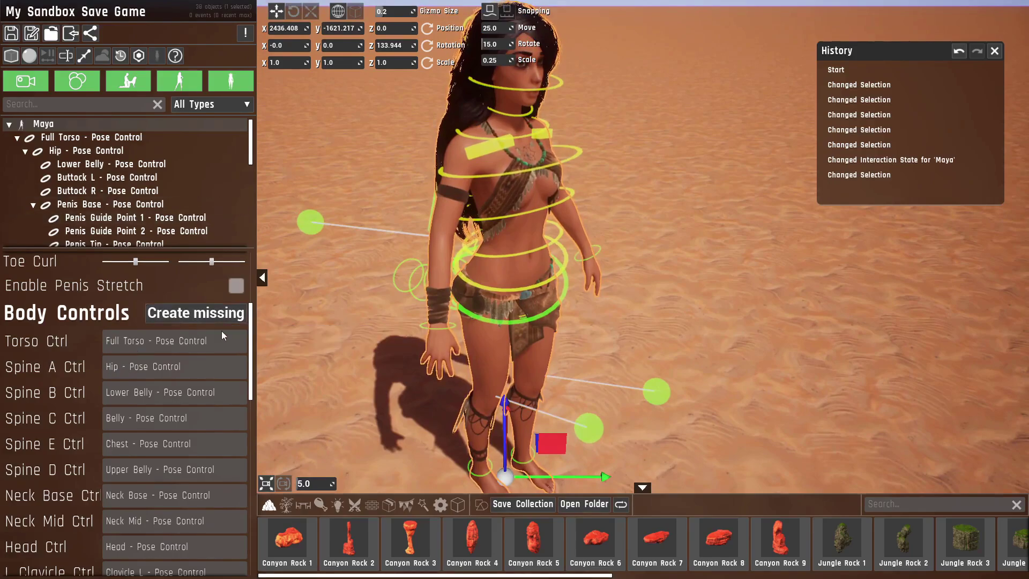
left_click_drag(209, 341, 106, 344)
left_click(138, 342)
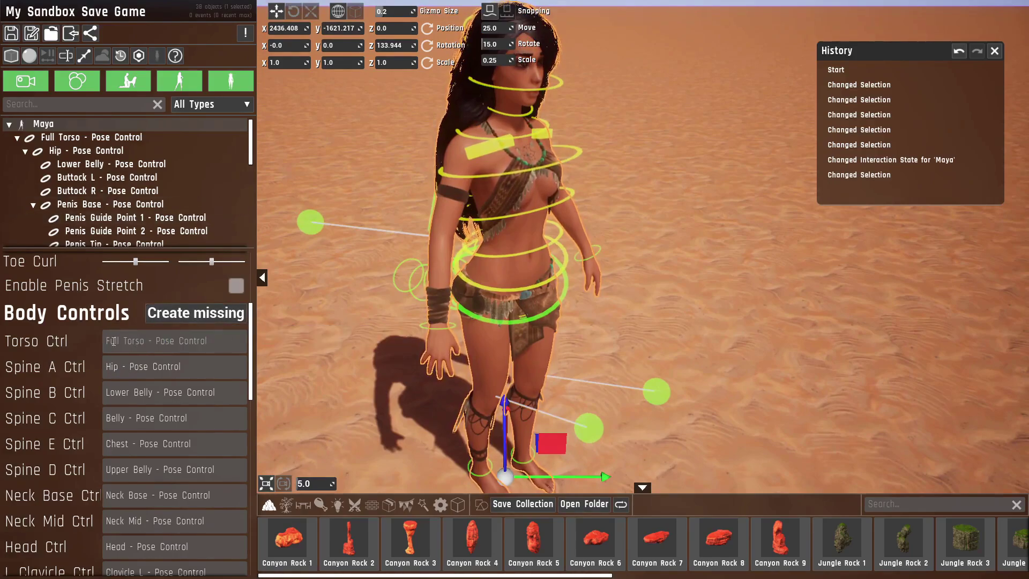
triple_click(114, 341)
Step: Check the name of the Full Torso pose control in the object hierarchy and reselect Maya
left_click(52, 138)
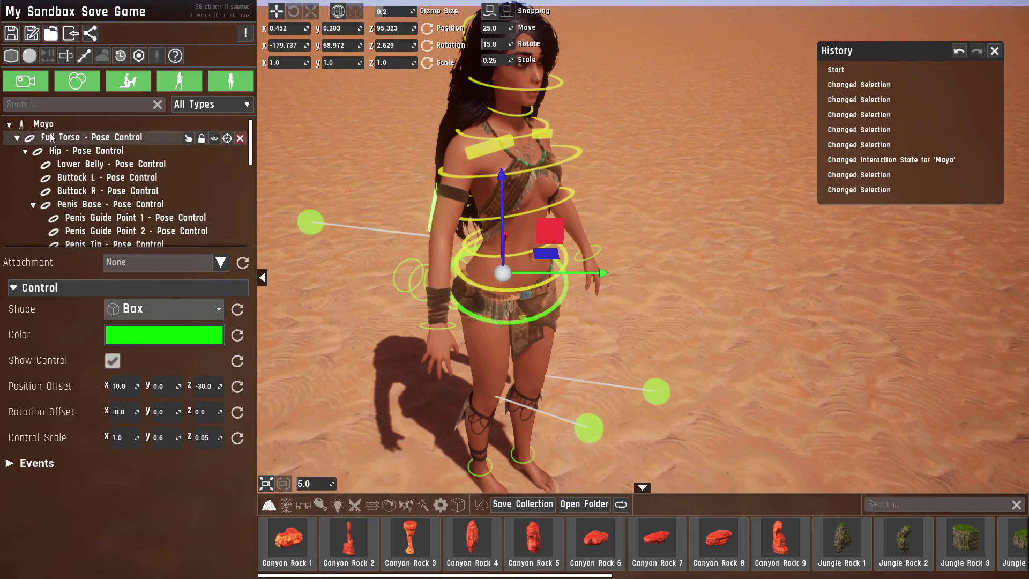
double_click(84, 137)
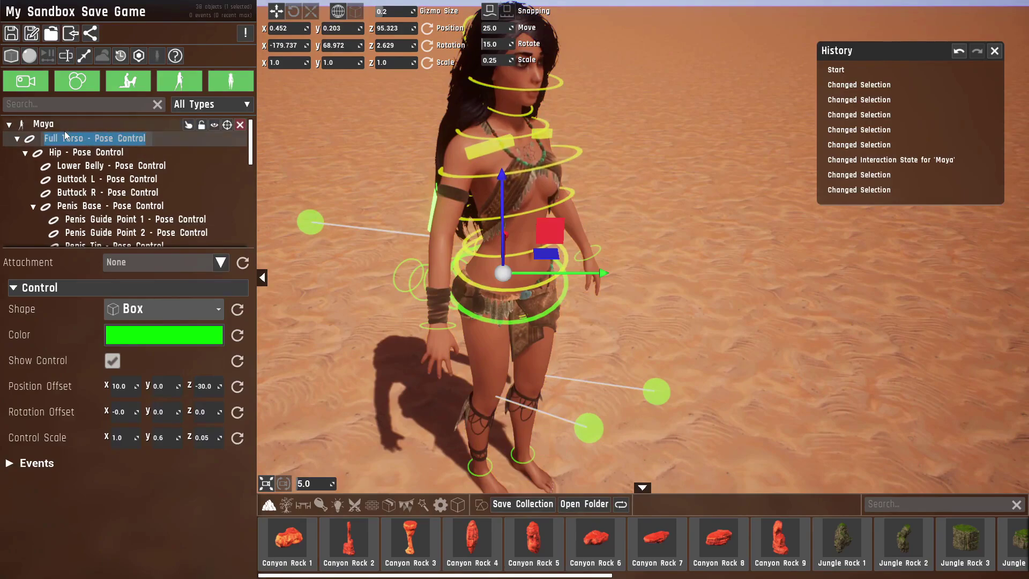
left_click(65, 131)
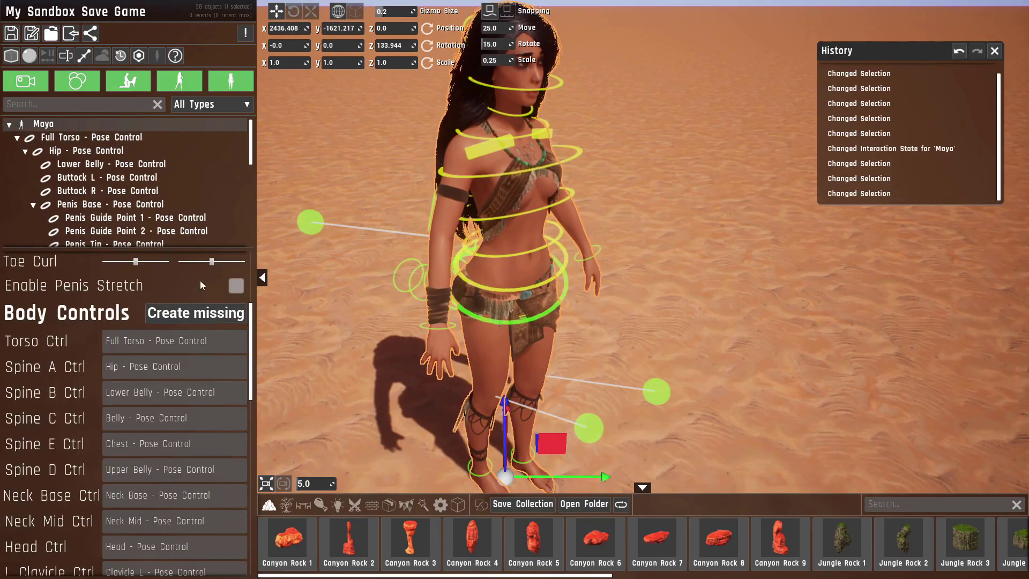
Step: Locate and select Maya's Foot L pose control in the object hierarchy
right_click_drag(429, 241, 450, 247)
scroll(159, 185, "down", 10)
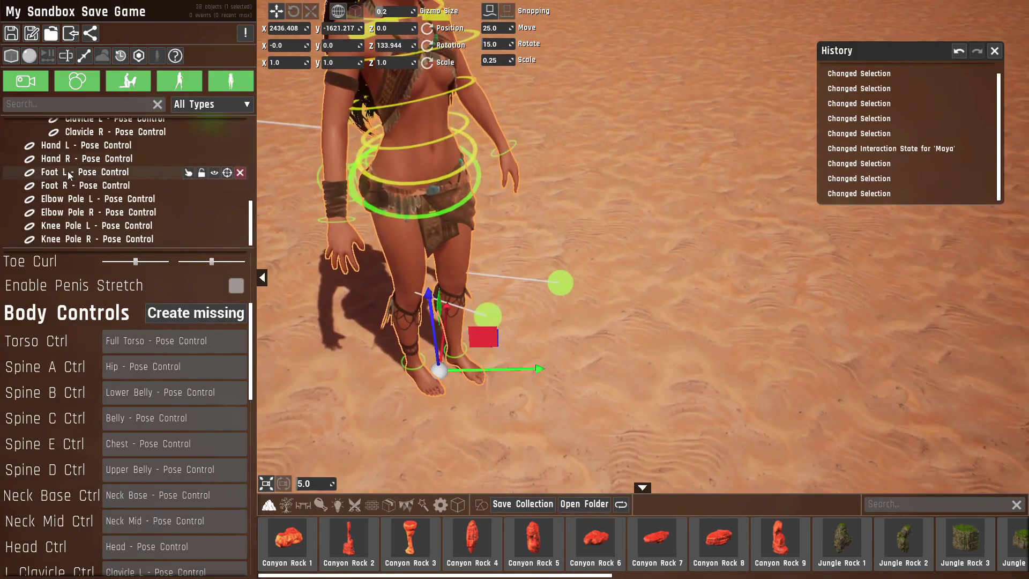
left_click(72, 174)
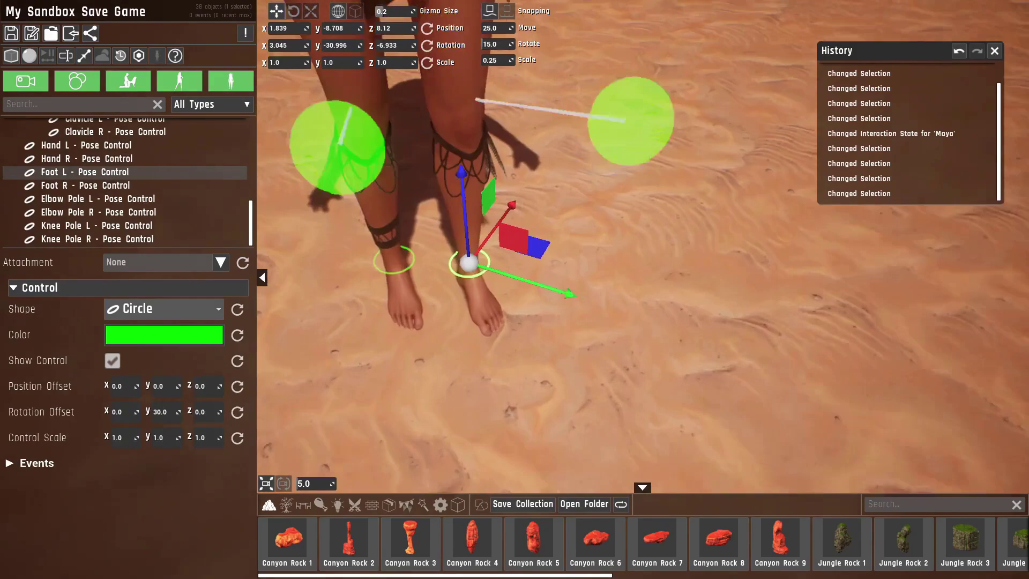
Step: Add a cube, scale it uniformly to about 0.094, and place it on the sand beside Maya's left foot
left_click(453, 508)
left_click(287, 539)
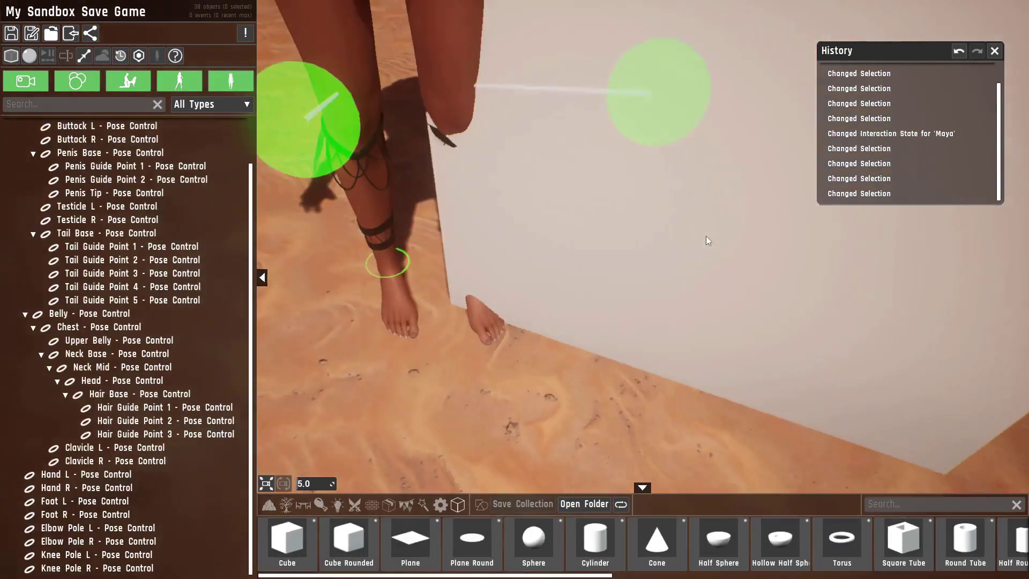
left_click_drag(793, 45, 785, 153)
key("w")
left_click_drag(798, 26, 601, 256)
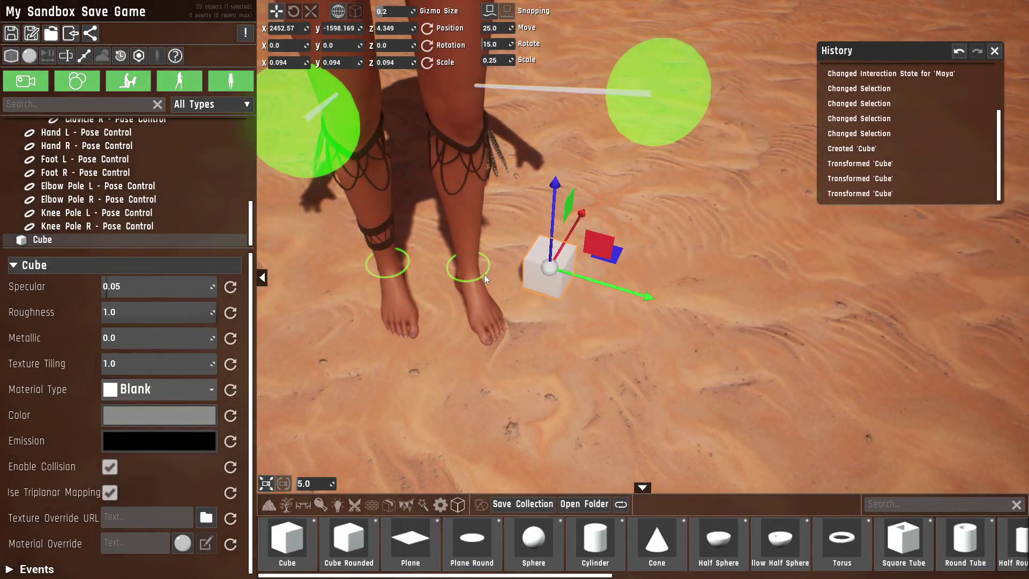
Step: Assign the object named Cube to Maya's L Ankle Ctrl body control
scroll(66, 161, "up", 10)
left_click(66, 126)
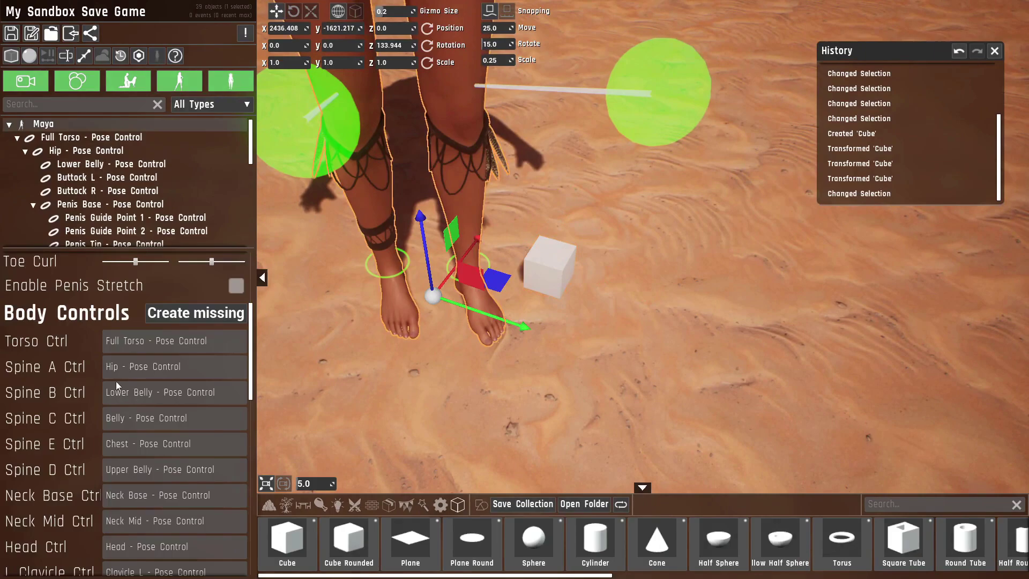
scroll(69, 357, "down", 15)
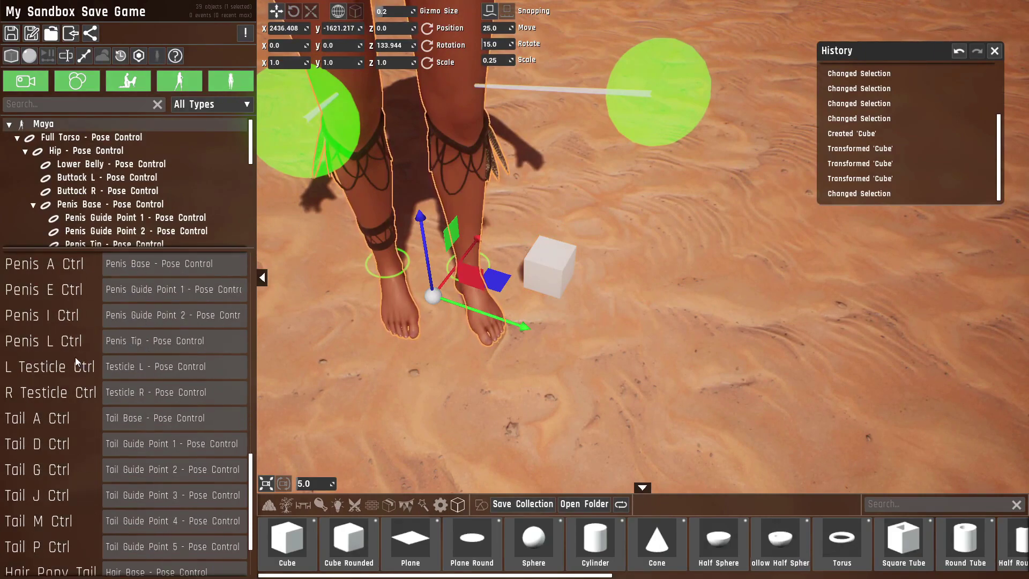
scroll(75, 362, "up", 10)
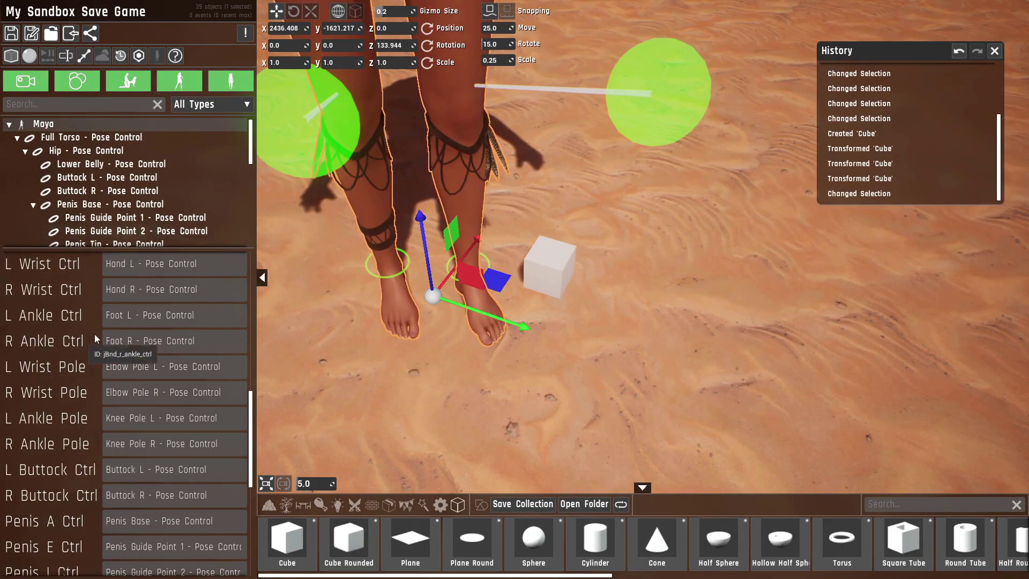
left_click_drag(215, 315, 58, 314)
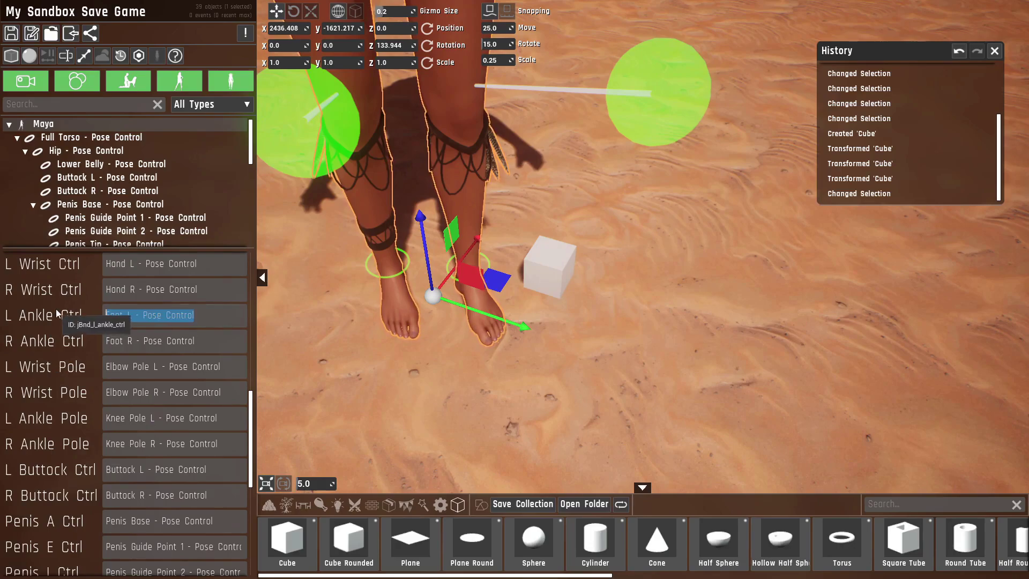
type("Cube")
key("Return")
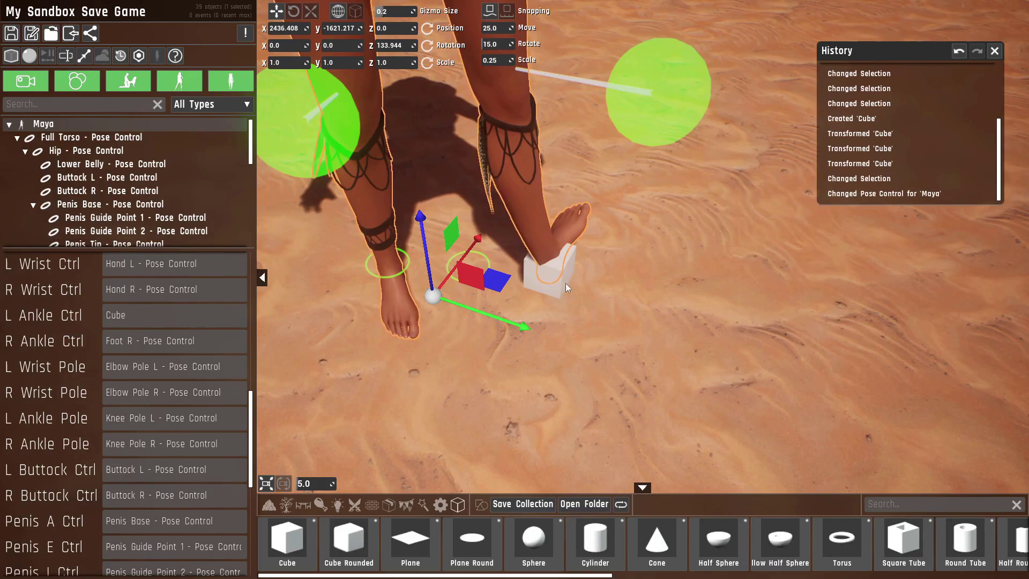
Step: Rotate the cube to about 100.8 around Z and move it to reposition Maya's linked left foot
left_click(541, 296)
key("e")
left_click_drag(587, 346, 417, 362)
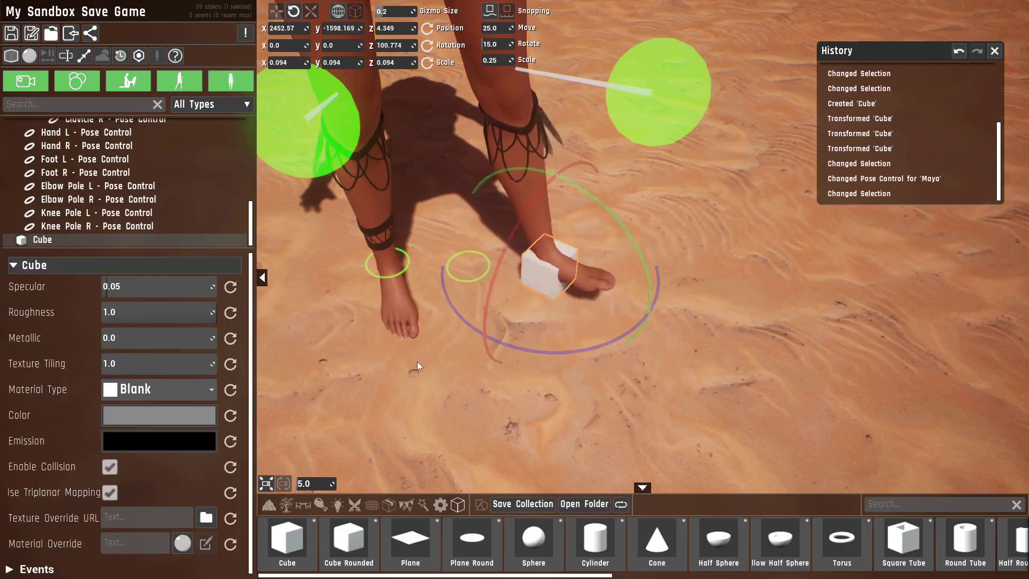
key("w")
left_click_drag(561, 207, 570, 118)
left_click_drag(619, 190, 585, 189)
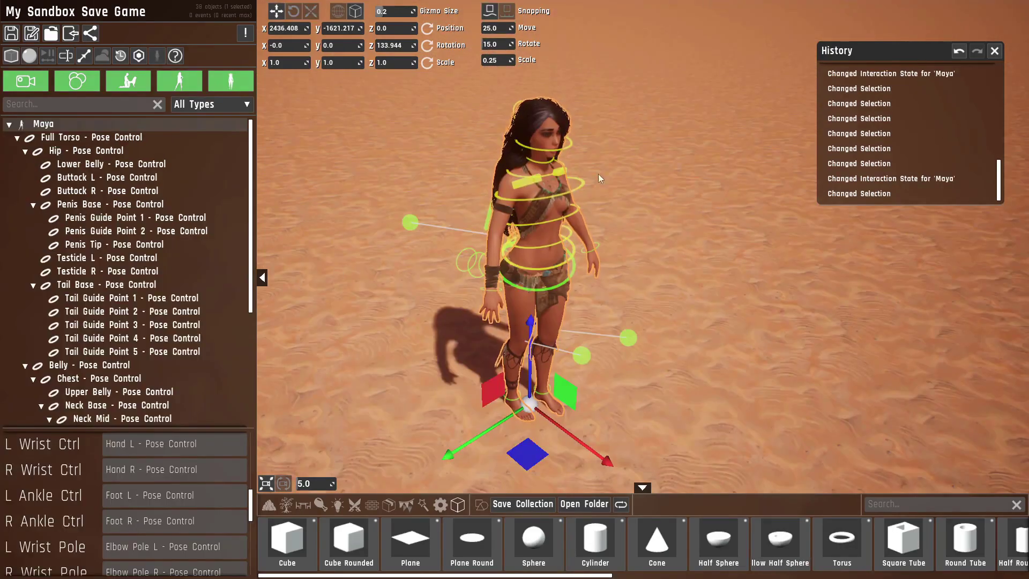
Step: Lock viewport interaction with Maya so only her pose controls can be picked in the scene
mouse_move(191, 127)
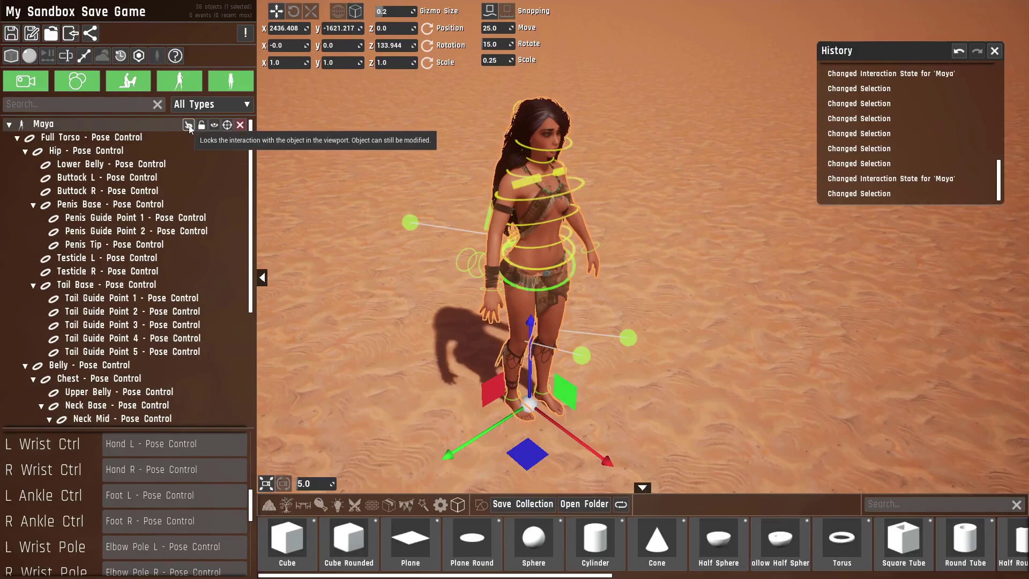
left_click(188, 125)
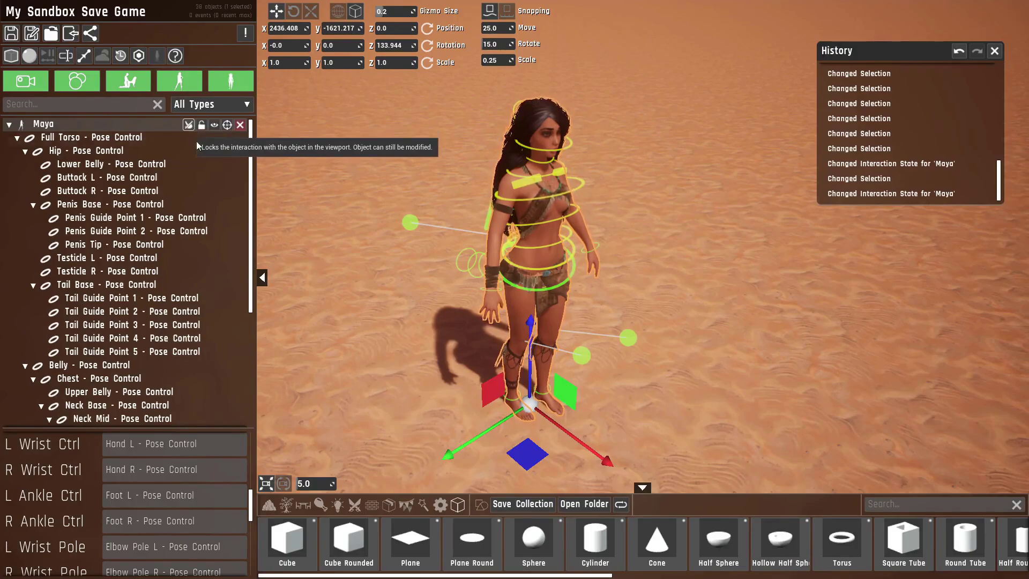
Step: Move the Foot R pose control to raise Maya's right foot off the ground
scroll(477, 270, "up", 5)
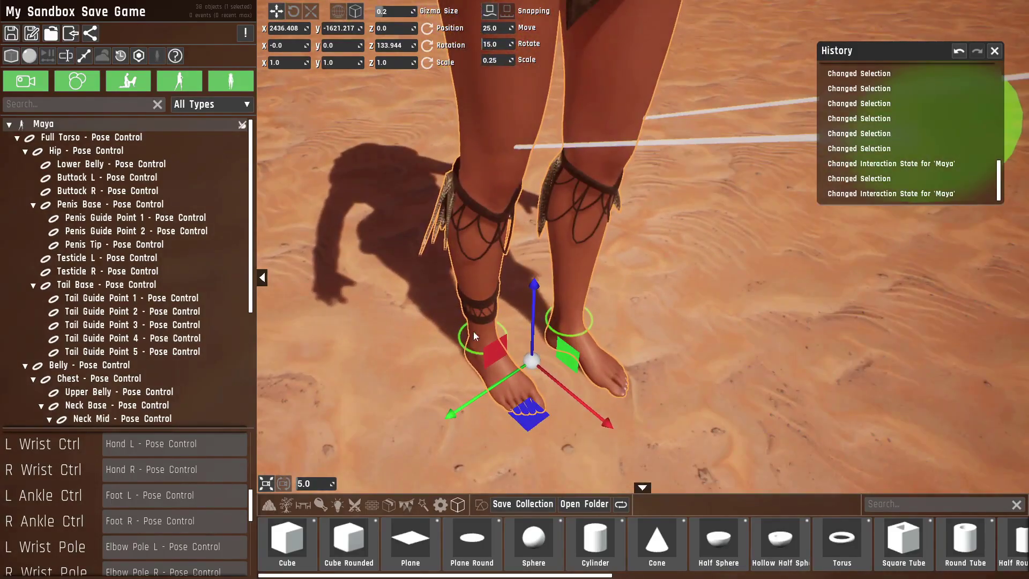
left_click(429, 349)
left_click(469, 350)
right_click_drag(470, 349, 579, 350)
right_click_drag(454, 356, 375, 325)
left_click_drag(391, 309, 440, 265)
Step: Move the Knee Pole R pose control to about X 83.8, Y 7.4, Z 64.0
right_click_drag(556, 181, 619, 147)
left_click(571, 175)
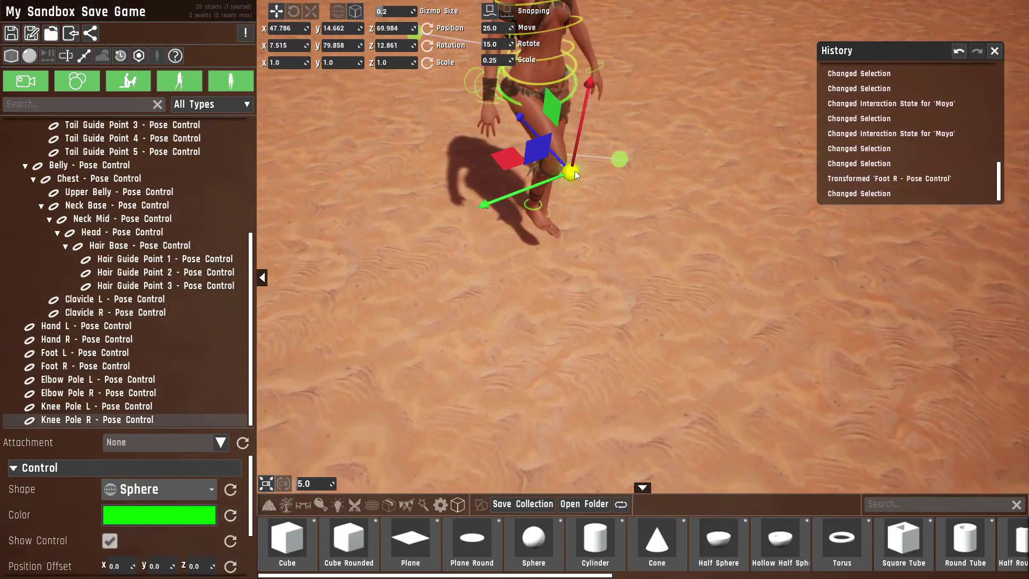
left_click_drag(519, 160, 571, 198)
Step: Move the Hand R pose control to about X -0.8, Y 36.4, Z 102.5 to bend the right arm backward
right_click_drag(570, 199, 557, 110)
key("w")
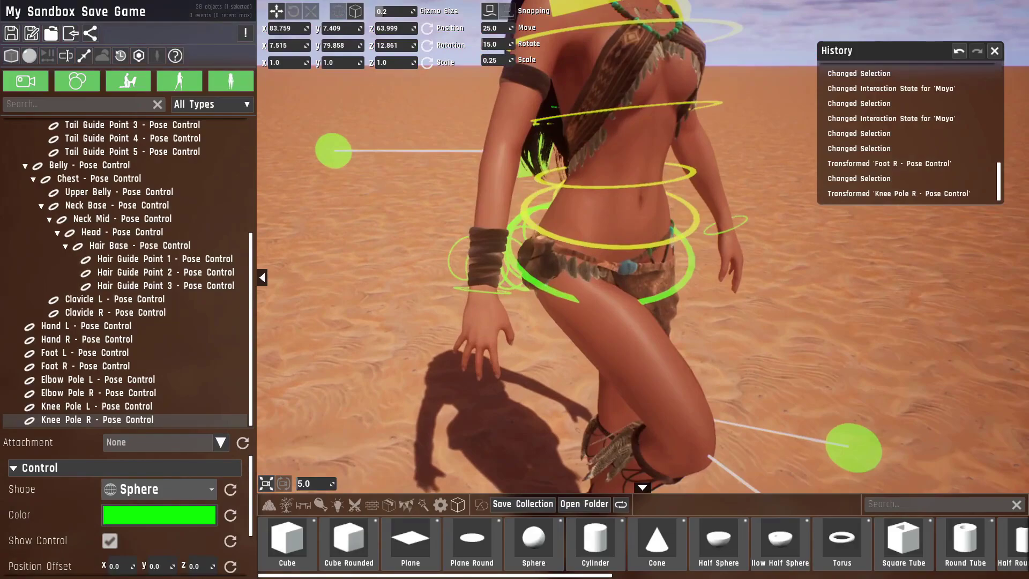
left_click(498, 294)
left_click(499, 292)
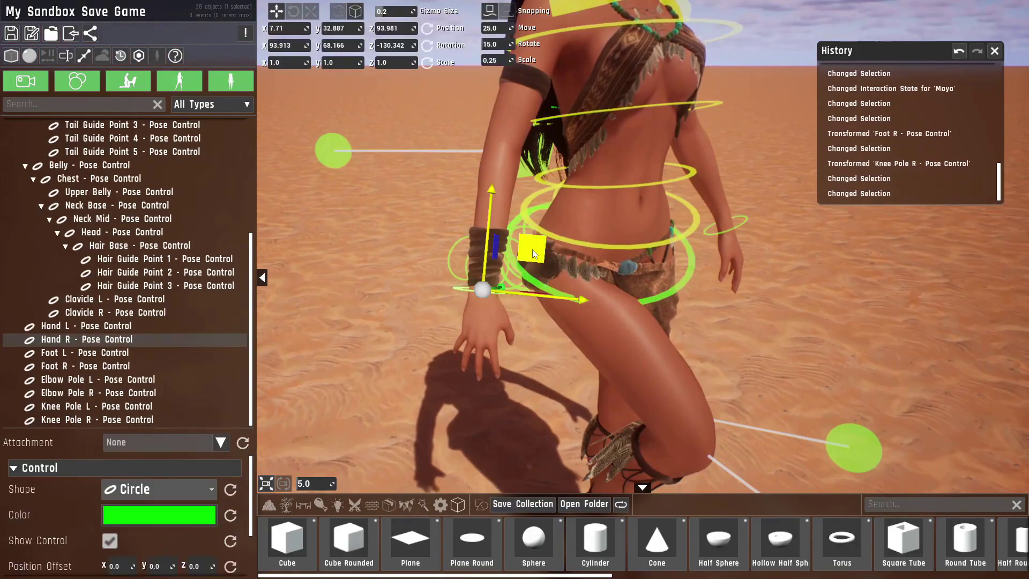
left_click_drag(532, 250, 487, 194)
key("a")
right_click_drag(487, 194, 496, 236)
key("s")
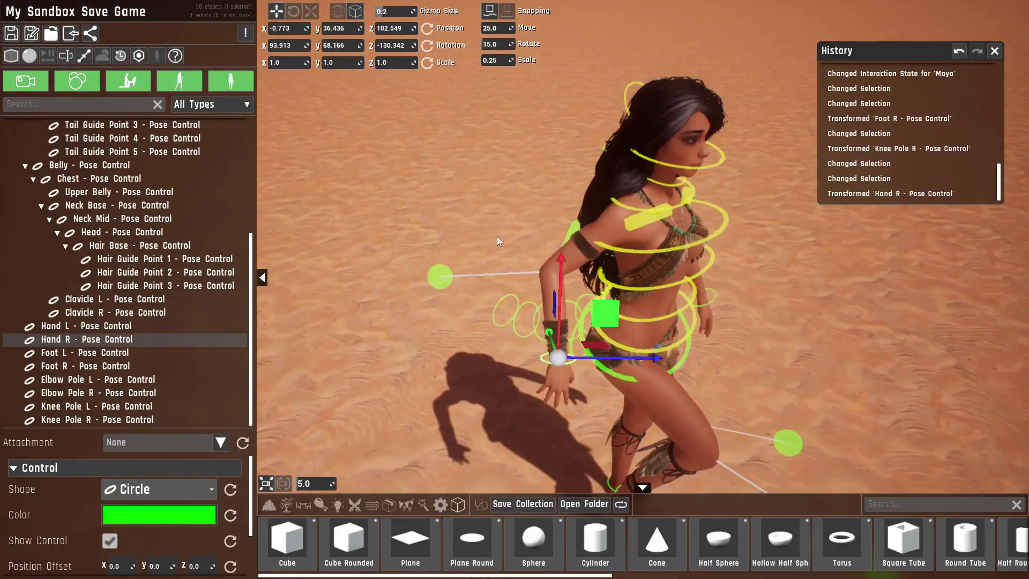
Step: Move the Elbow Pole R pose control up and outward to redirect Maya's right elbow
left_click(440, 278)
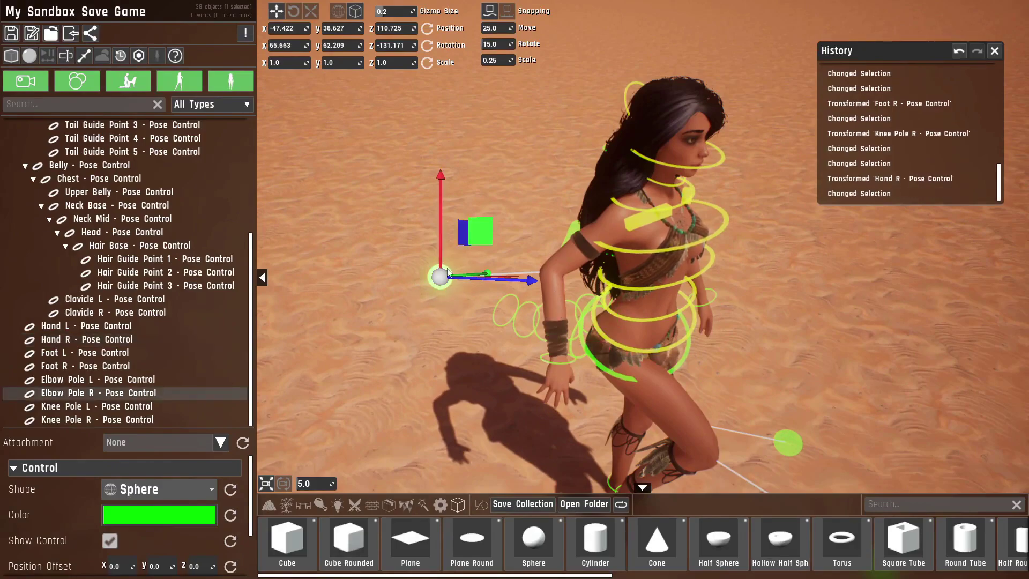
left_click_drag(478, 232, 436, 185)
key("d")
right_click_drag(436, 185, 513, 291)
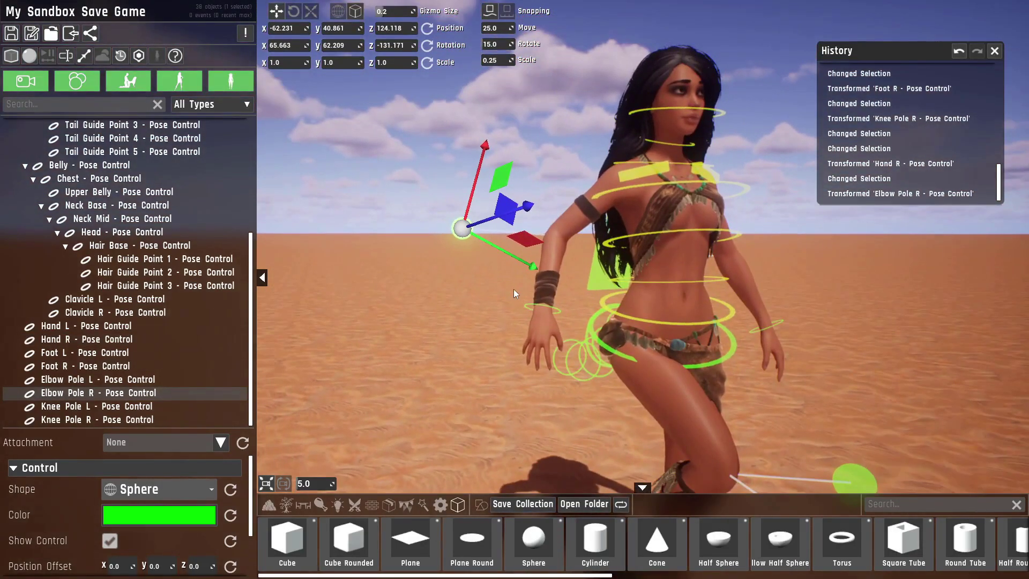
left_click_drag(471, 240, 547, 221)
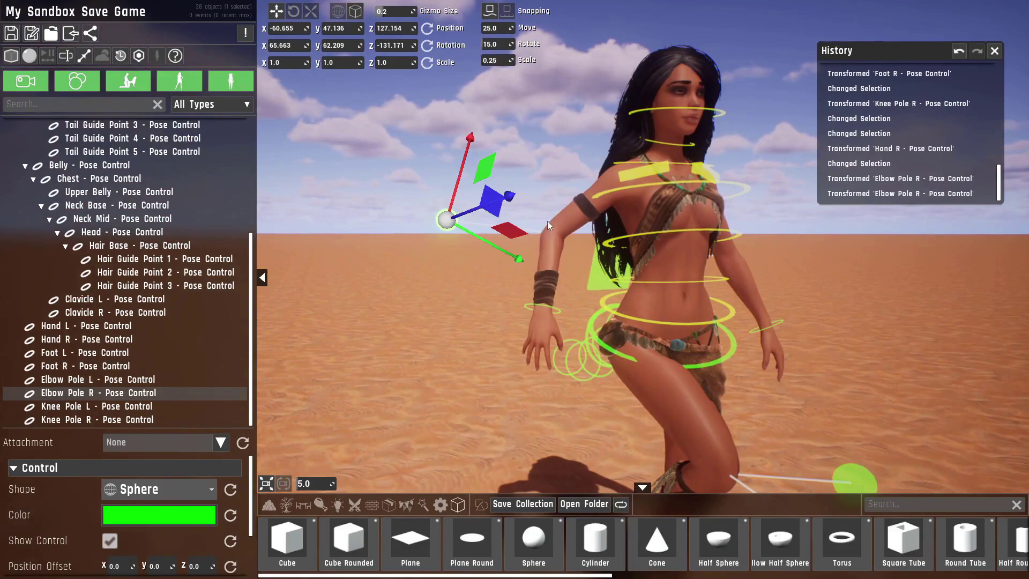
left_click_drag(480, 240, 533, 255)
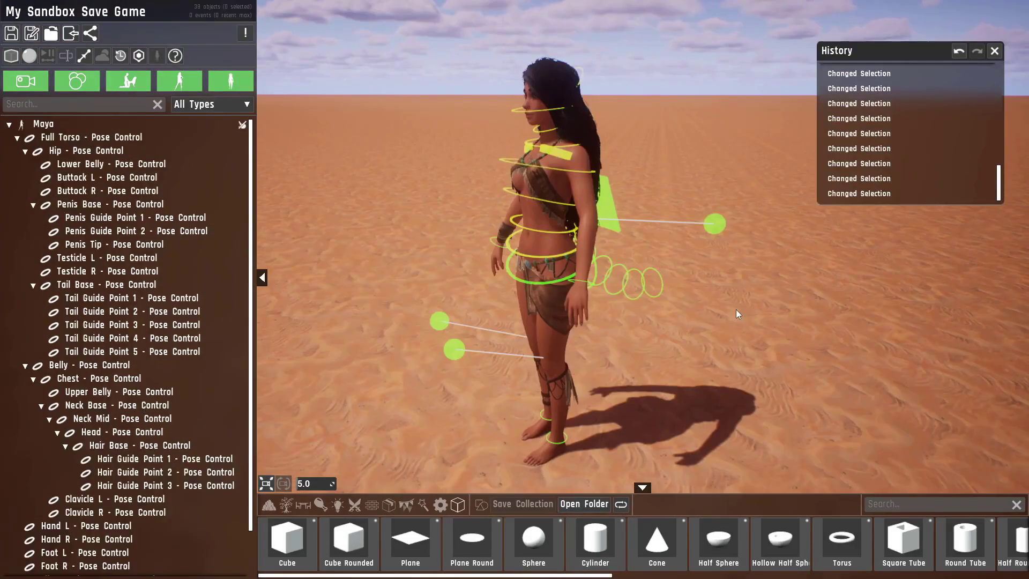
Step: Lower the Full Torso pose control to about X -5.4, Y -0.1, Z 81.5 so Maya's knees bend
left_click(75, 140)
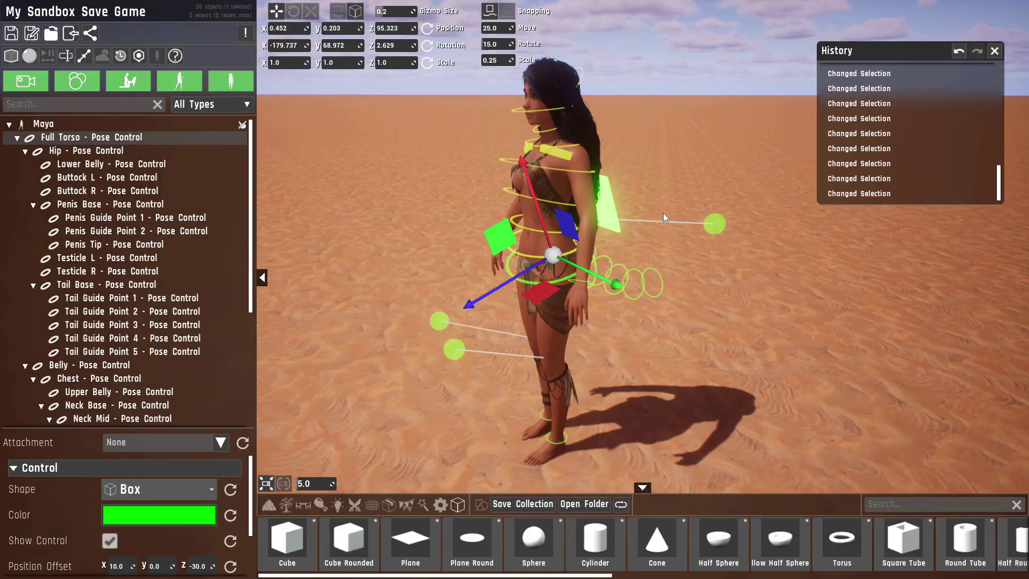
key("w")
right_click_drag(507, 207, 507, 208)
left_click_drag(507, 207, 584, 325)
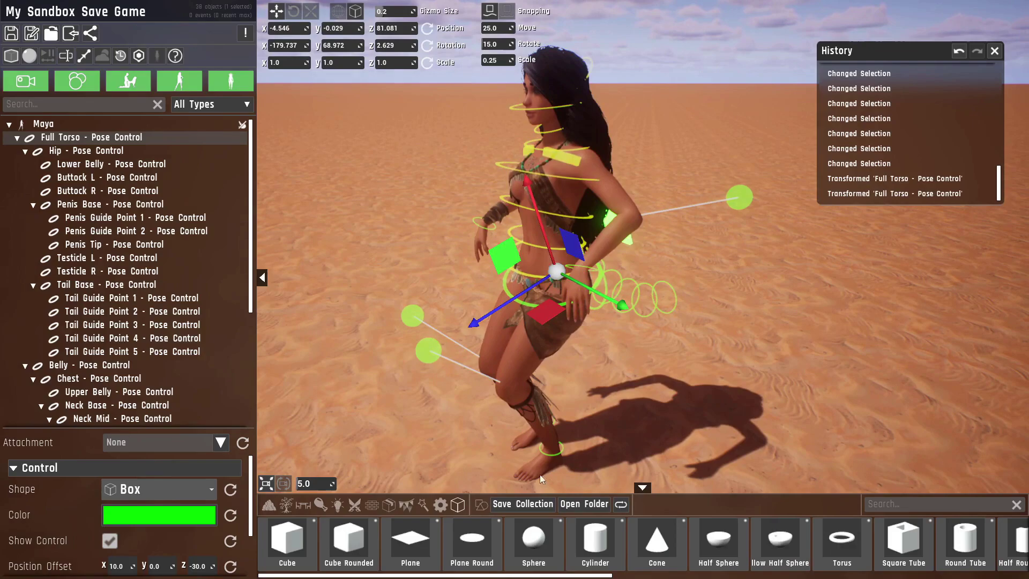
left_click_drag(498, 254, 510, 272)
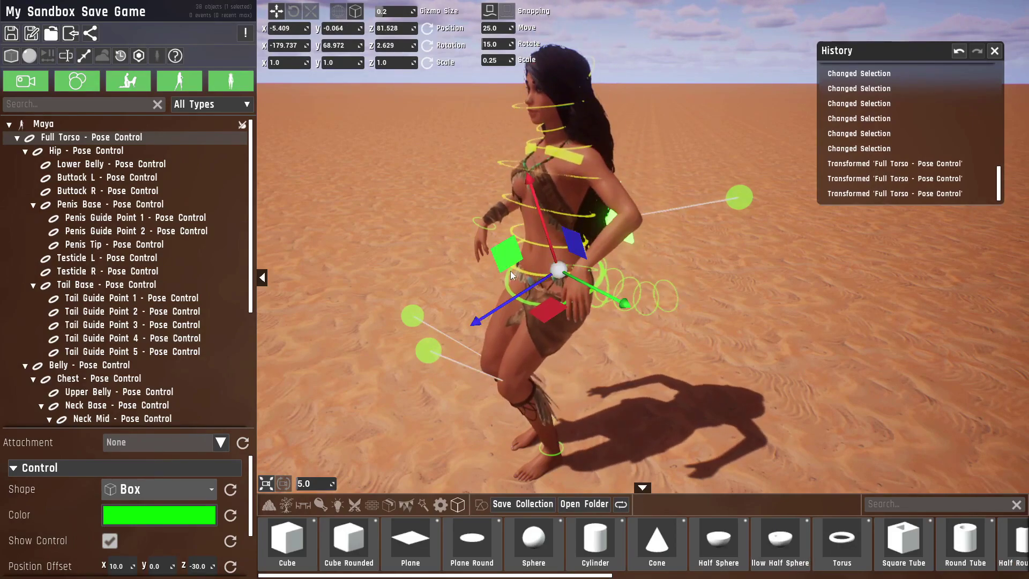
Step: Shift the Lower Belly pose control slightly
left_click(539, 266)
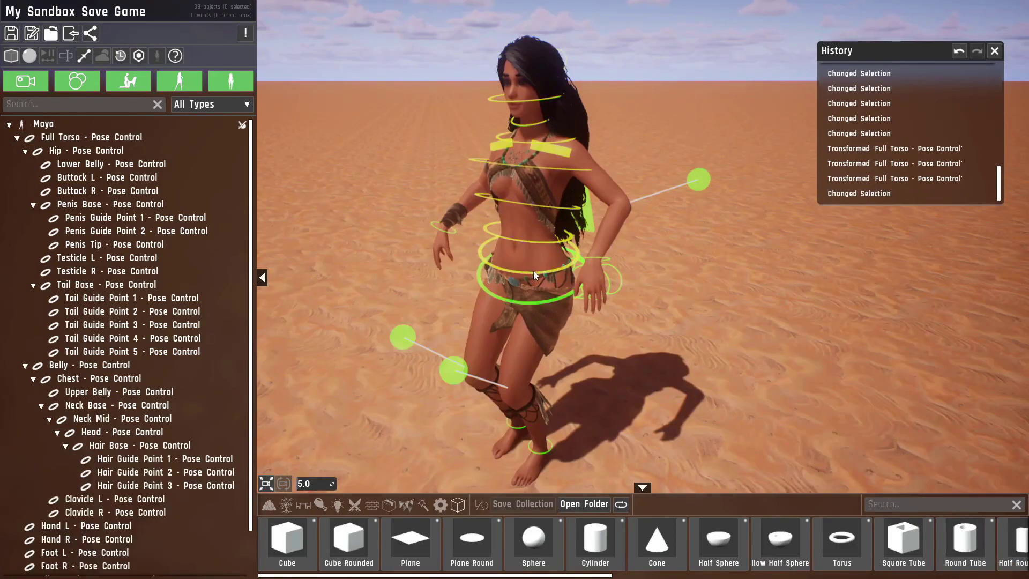
left_click(536, 274)
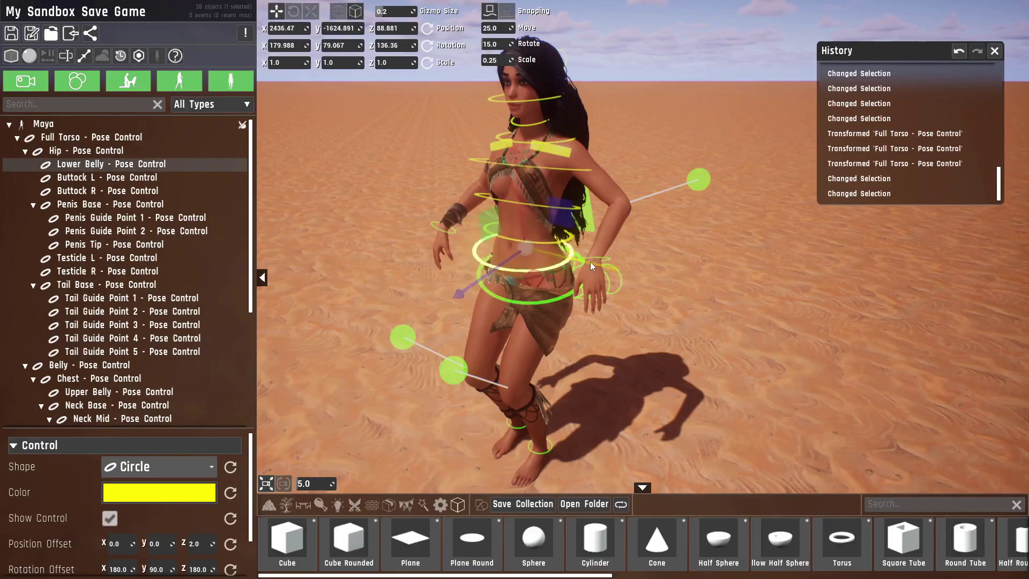
left_click_drag(590, 261, 588, 261)
Step: Move the Upper Belly pose control to about X -12.4, Y -1.4, Z 0.7
left_click(480, 204)
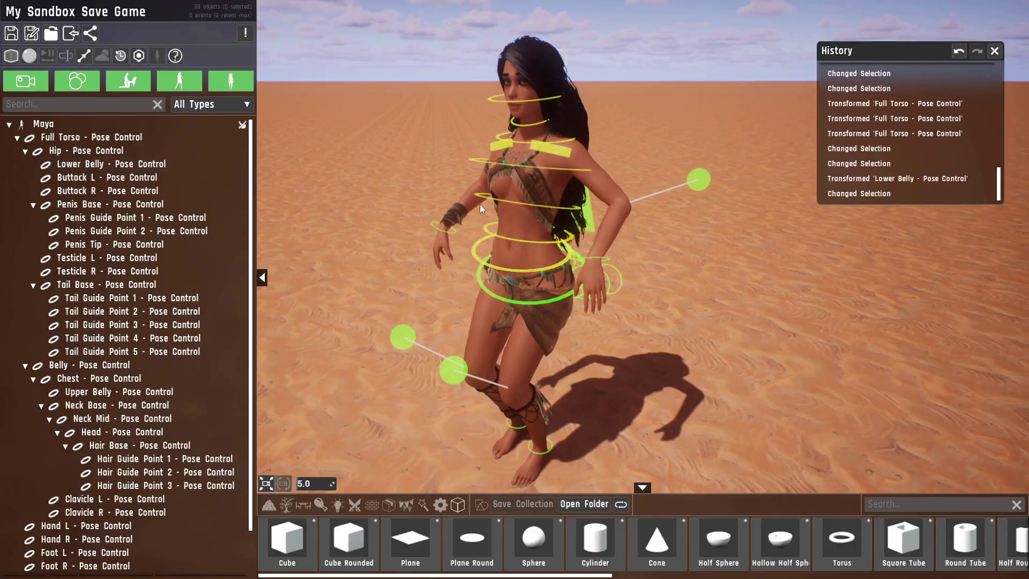
left_click(527, 203)
left_click(529, 204)
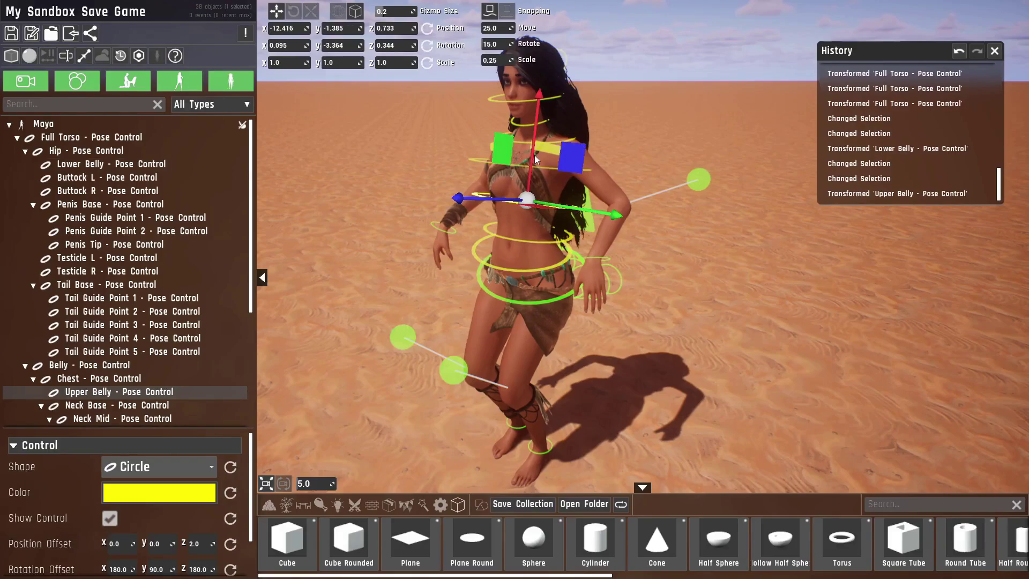
left_click(829, 251)
Step: Rotate the Chest pose control to adjust Maya's upper body
left_click(571, 172)
left_click(567, 170)
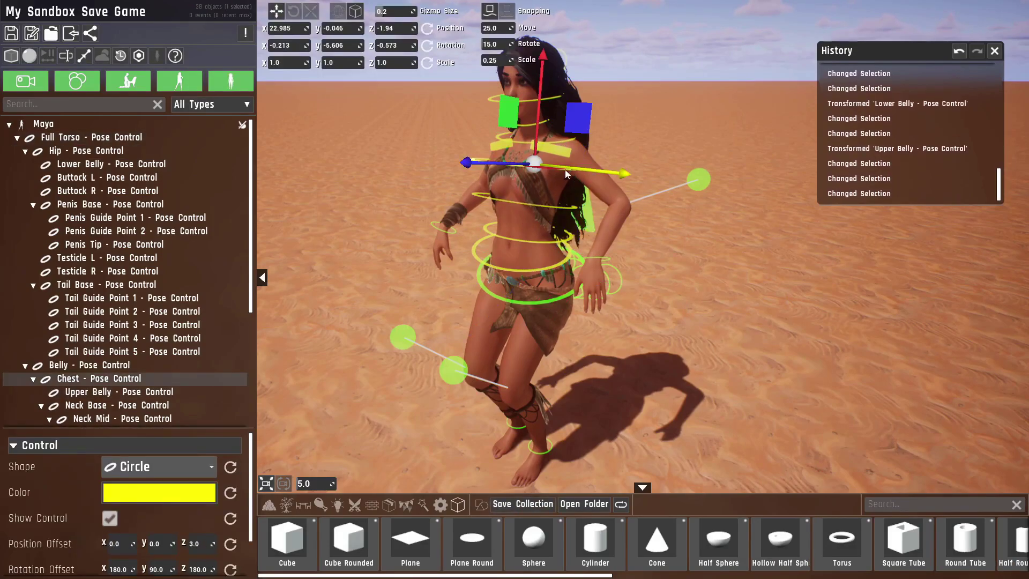
key("e")
left_click_drag(469, 112, 499, 150)
left_click(502, 155)
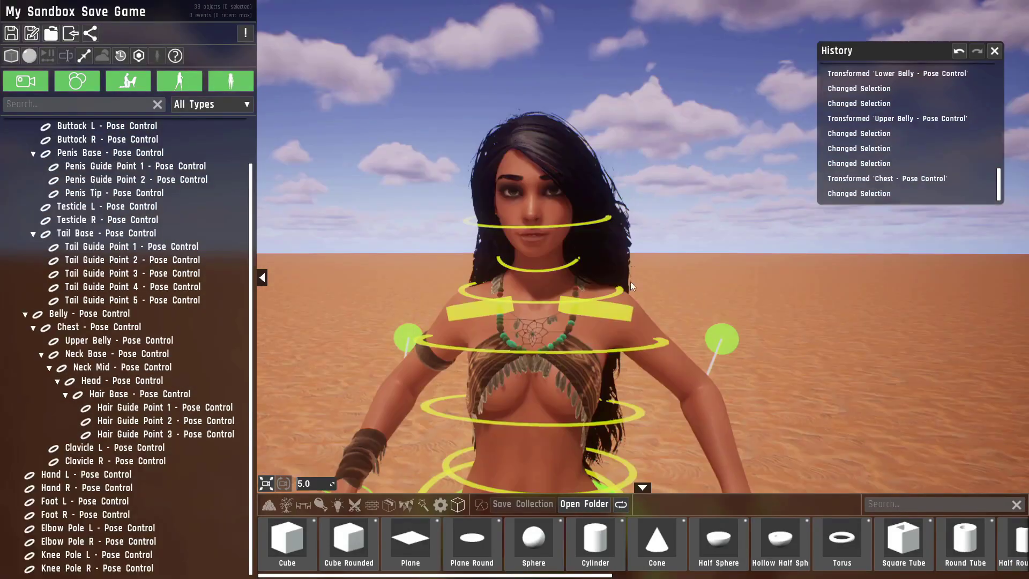
Step: Rotate the Clavicle L pose control to adjust Maya's left shoulder
left_click(597, 311)
mouse_move(481, 221)
left_mouse_down()
mouse_move(456, 260)
mouse_move(472, 234)
left_mouse_up()
left_click(796, 259)
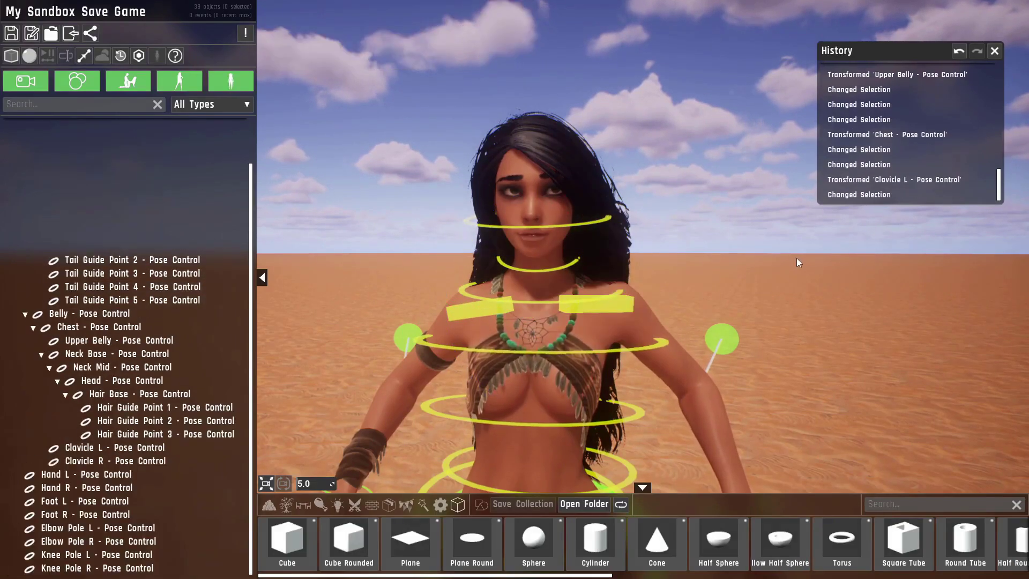
Step: Rotate the Neck Base pose control and turn Neck Mid to about X -17.1, Y 12.7, Z 0.3
left_click(541, 301)
left_click(543, 270)
left_click_drag(558, 315, 546, 299)
left_click(544, 272)
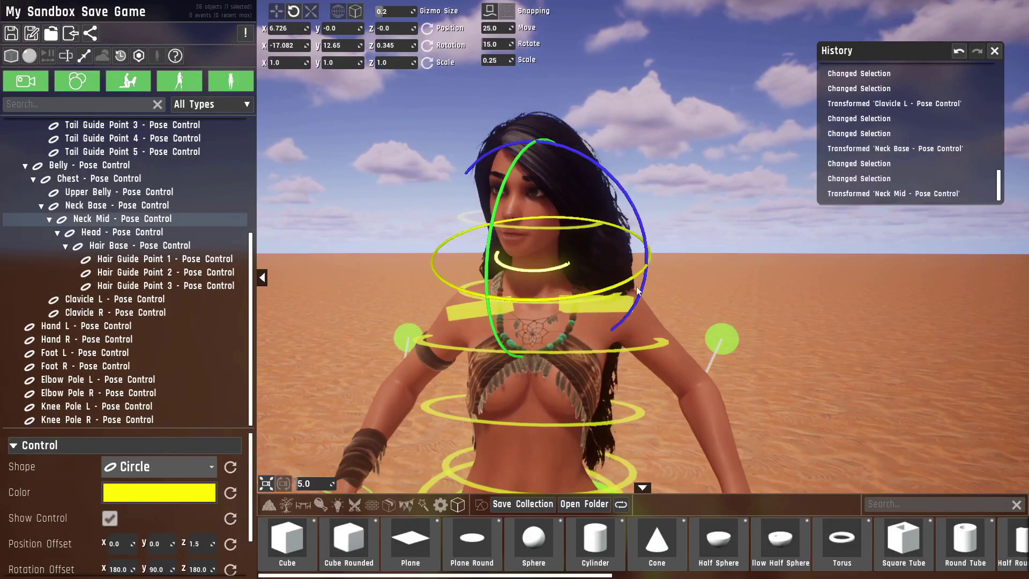
Step: Rotate the Head pose control to turn Maya's head
left_click(557, 230)
left_click(558, 227)
left_click_drag(566, 235, 548, 239)
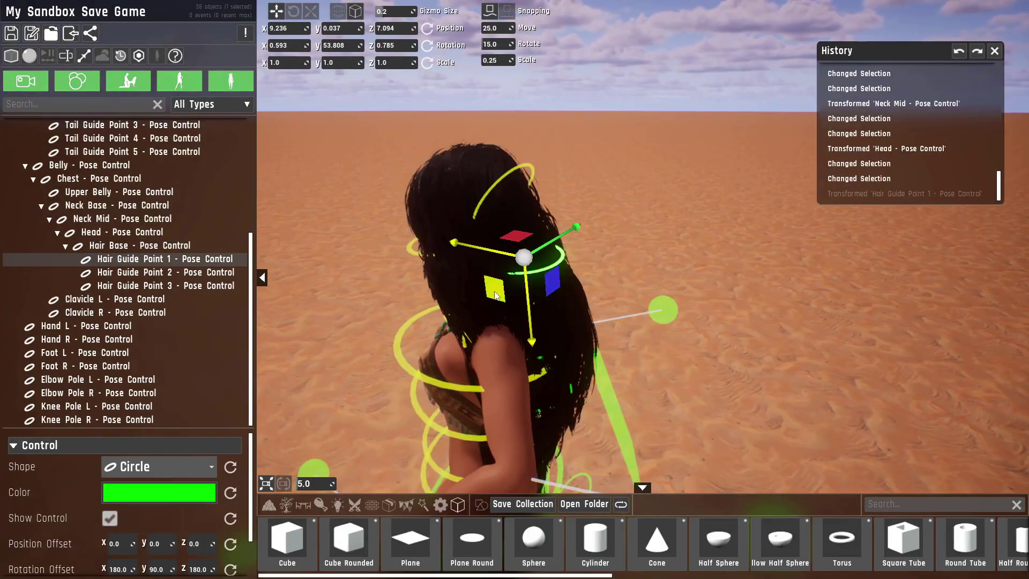
Step: Raise the Hair Guide Point 1 pose control at the back of Maya's head
left_click_drag(497, 295, 498, 264)
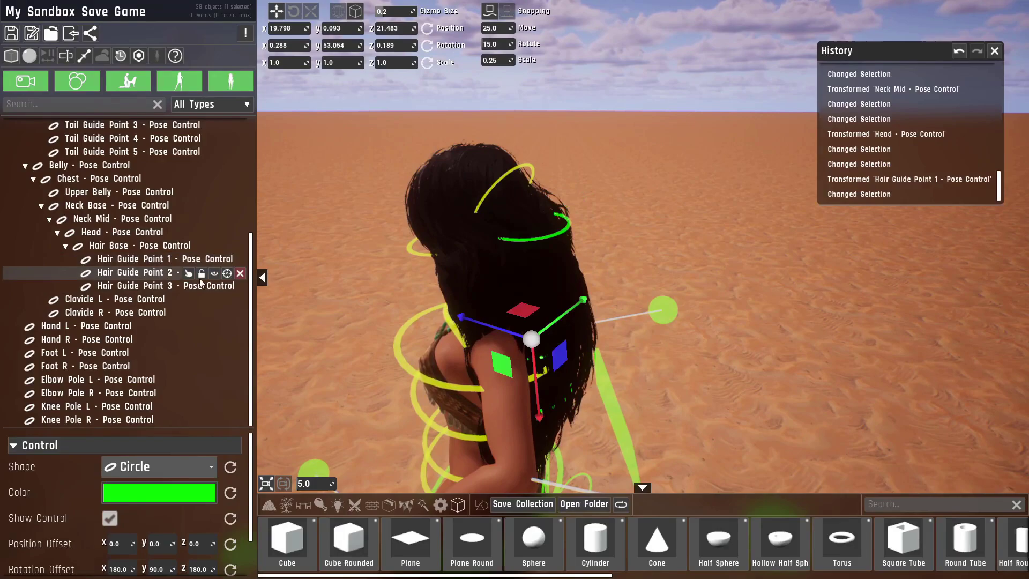
Step: Move Hair Guide Points 2 and 3 away from Maya's back and rotate Hair Guide Point 3 so the hair ends flare outward
left_click_drag(491, 374, 548, 345)
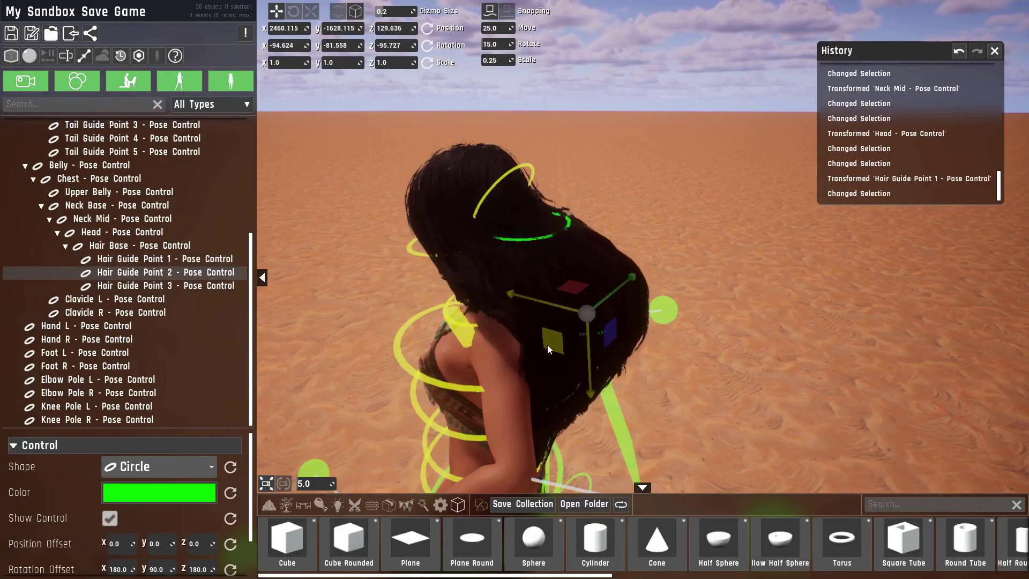
left_click(143, 293)
left_click_drag(498, 413, 697, 413)
key("e")
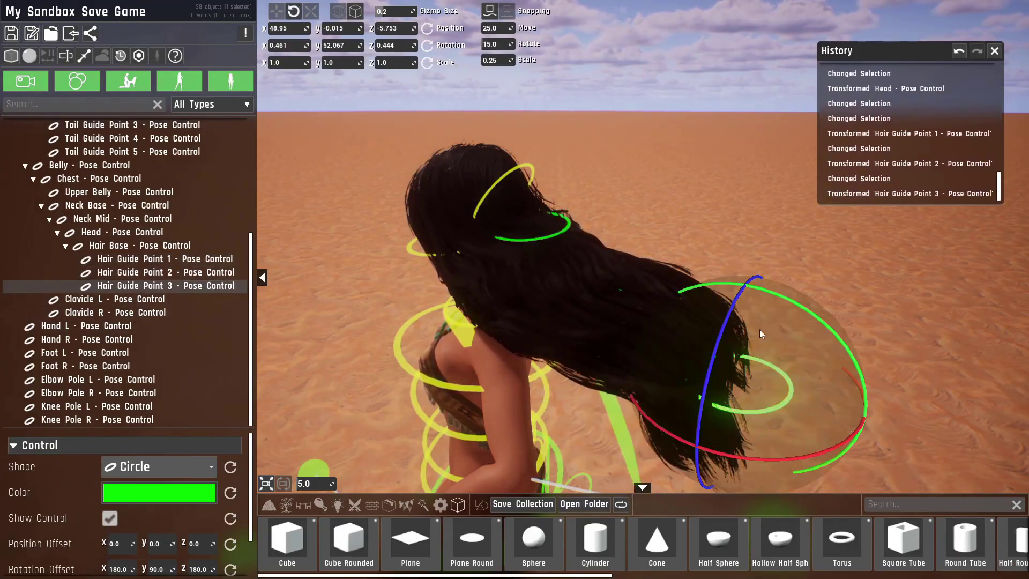
left_click_drag(760, 330, 683, 256)
key("w")
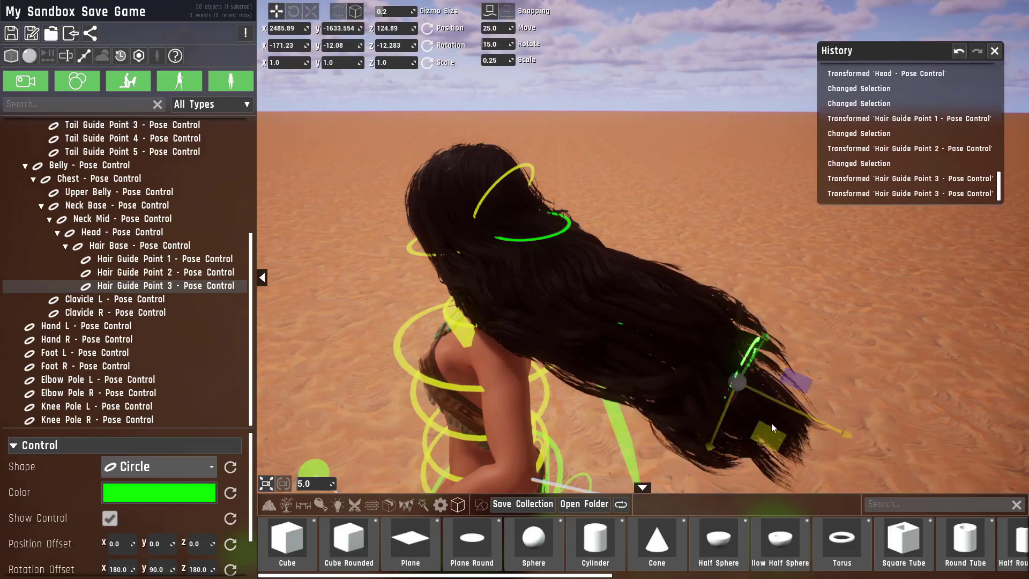
left_click_drag(771, 428, 785, 390)
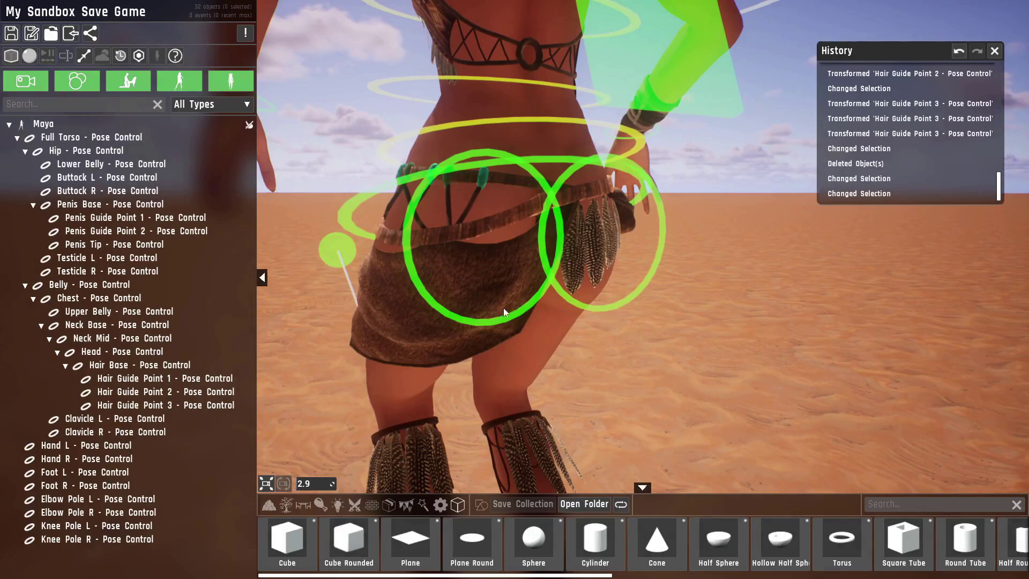
Step: Try to move the Buttock R pose control downward and undo the move
left_click(604, 311)
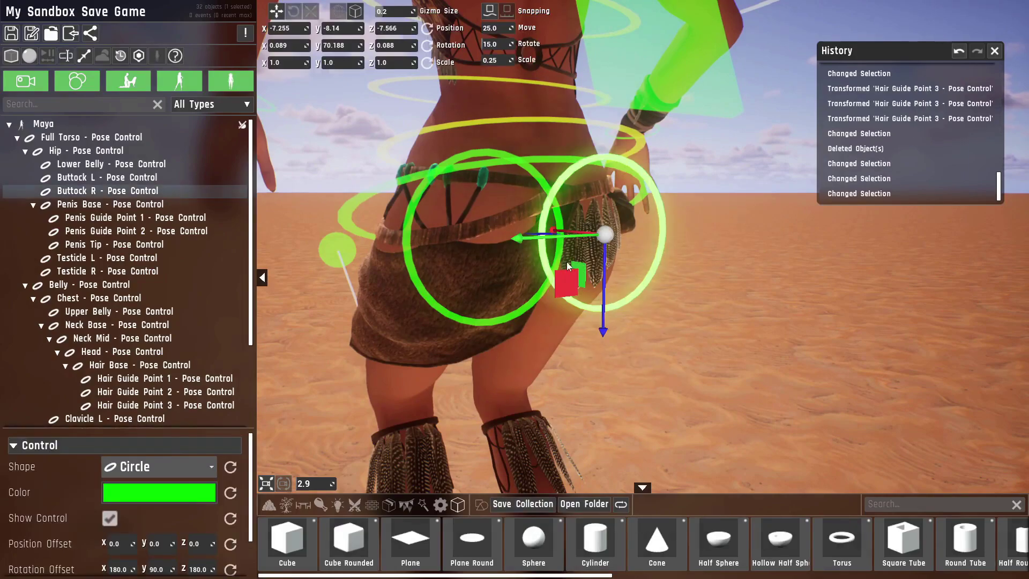
left_click_drag(565, 278, 589, 324)
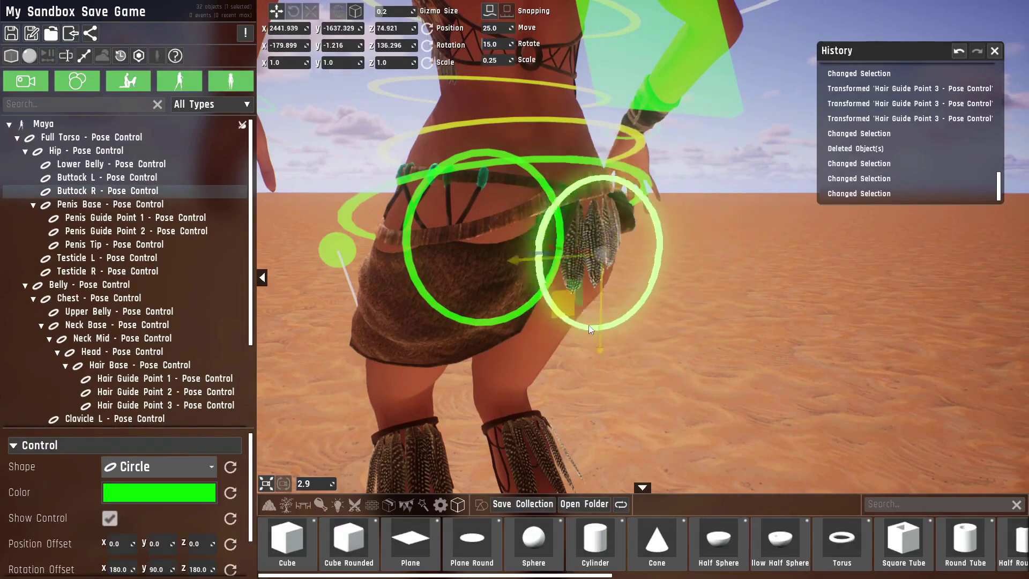
key("ctrl+z")
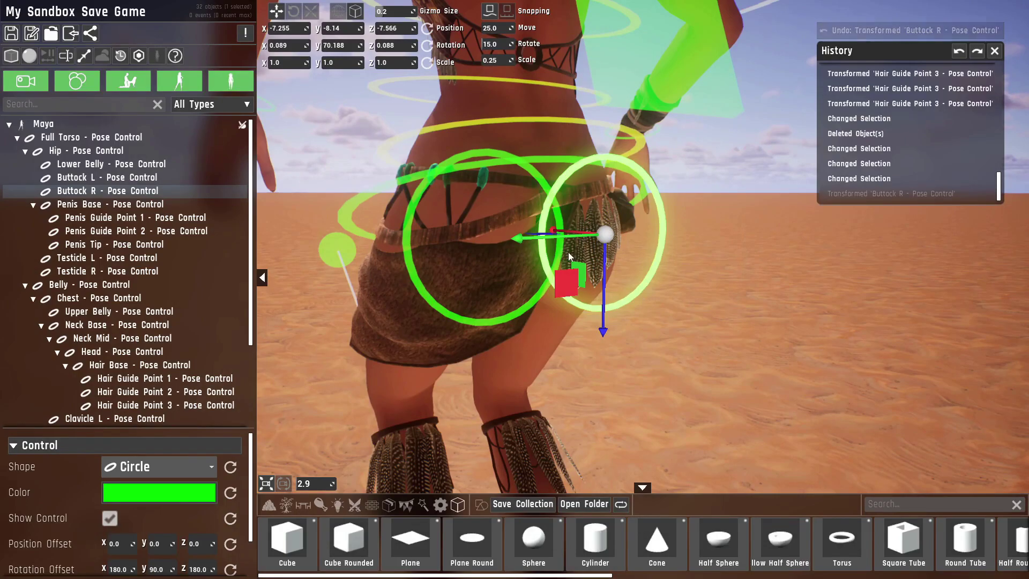
Step: Turn off Enable Butt Physics in Maya's settings
left_click(72, 122)
scroll(83, 471, "up", 5)
scroll(93, 499, "down", 3)
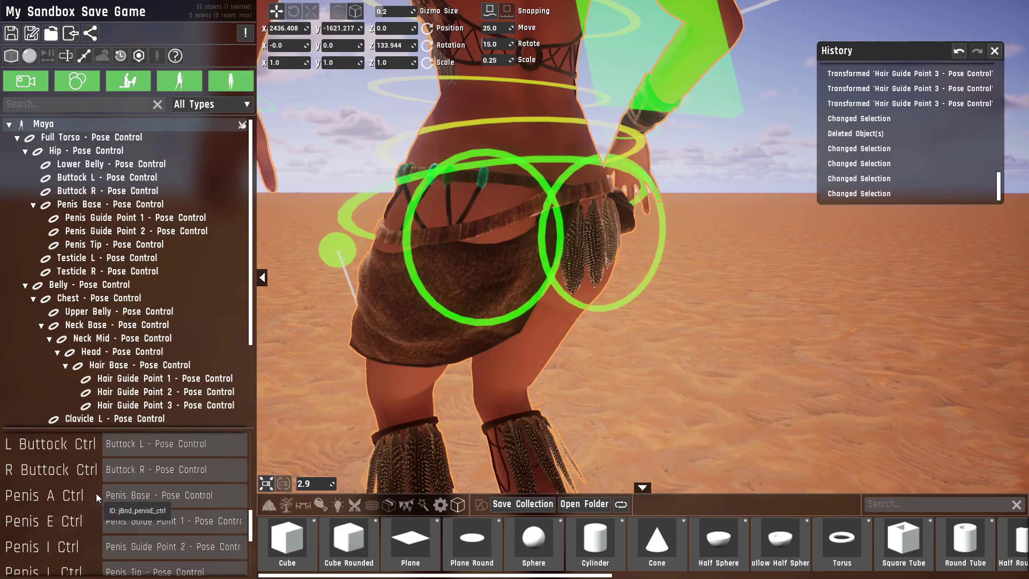
scroll(53, 497, "up", 8)
scroll(90, 501, "down", 10)
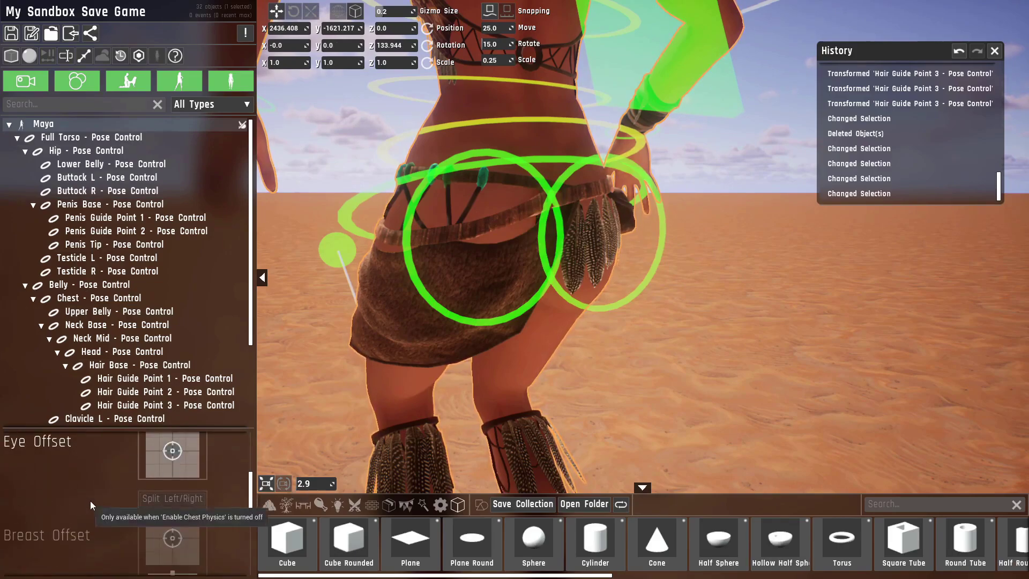
scroll(124, 491, "down", 3)
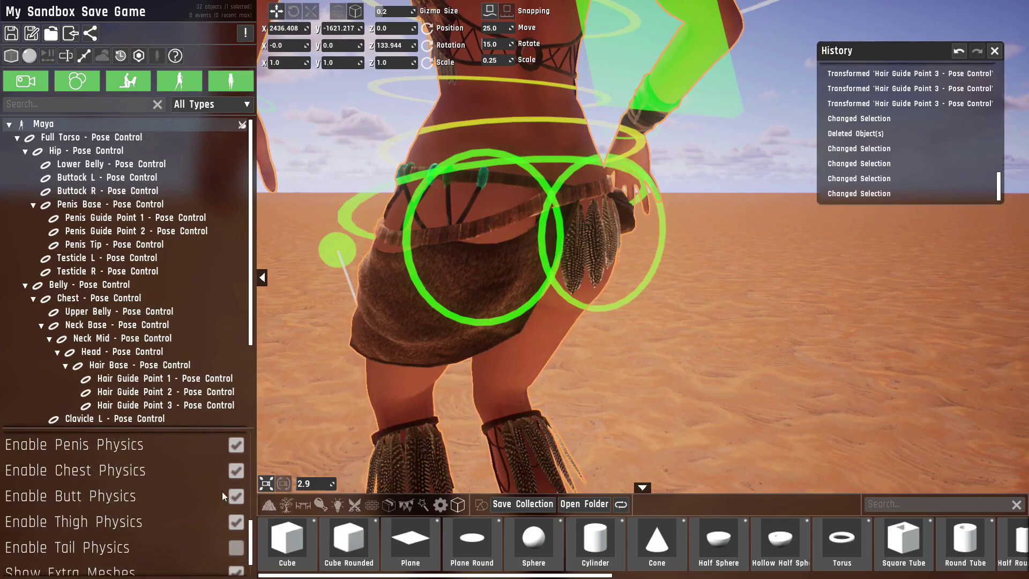
left_click(236, 497)
Step: Test moving the Buttock R pose control and undo it, and shift the Buttock L pose control slightly
left_click(636, 294)
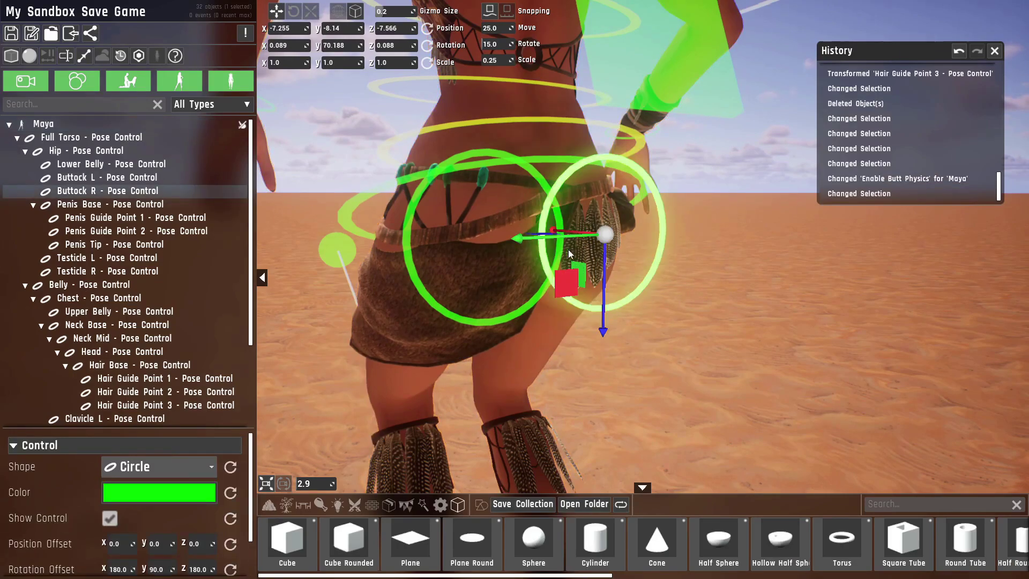
mouse_move(567, 285)
left_mouse_down()
mouse_move(561, 295)
mouse_move(565, 274)
left_mouse_up()
key("ctrl+z")
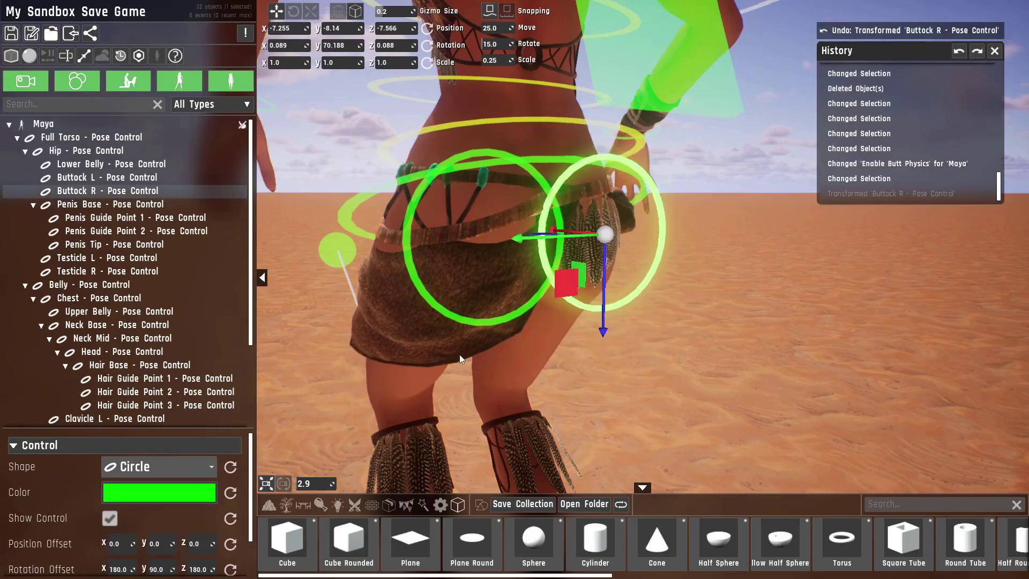
left_click(477, 323)
mouse_move(461, 236)
left_mouse_down()
mouse_move(440, 213)
mouse_move(468, 226)
left_mouse_up()
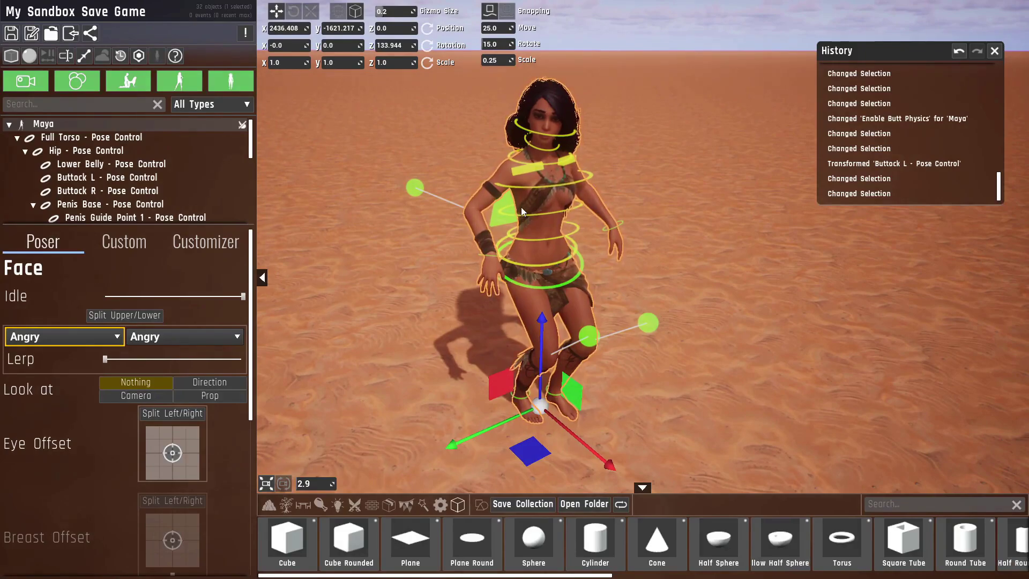
Step: Convert Maya's custom pose back to the default pose without controls
left_click(113, 244)
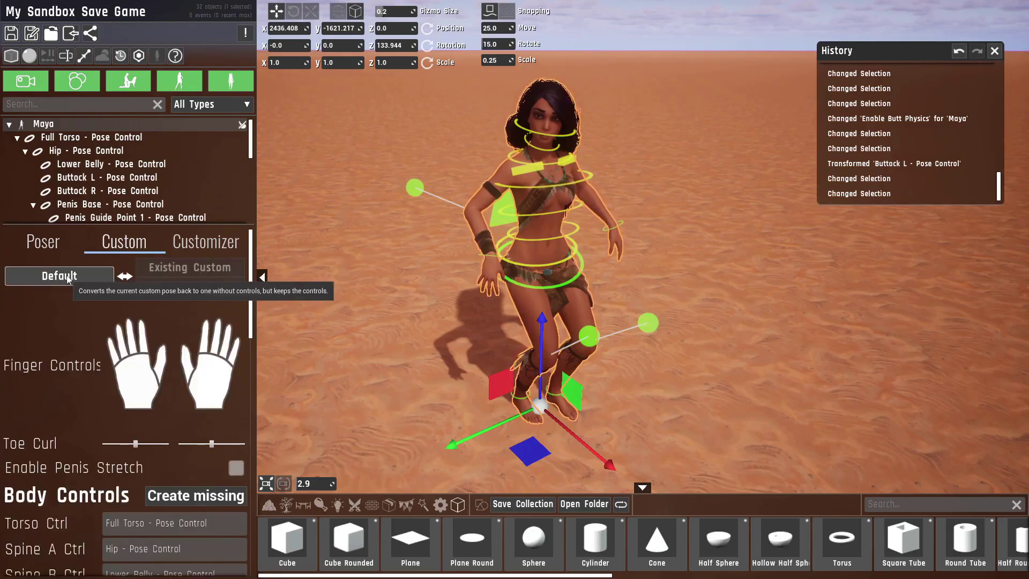
left_click(68, 277)
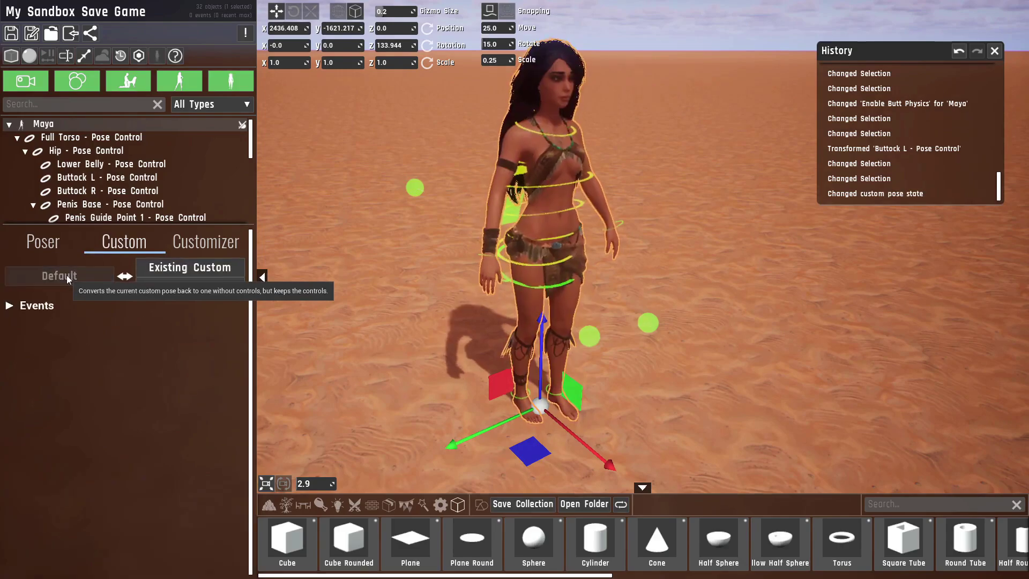
left_click(155, 262)
Step: Delete all of Maya's pose controls, from Full Torso through the last one in the object list
left_click(102, 137)
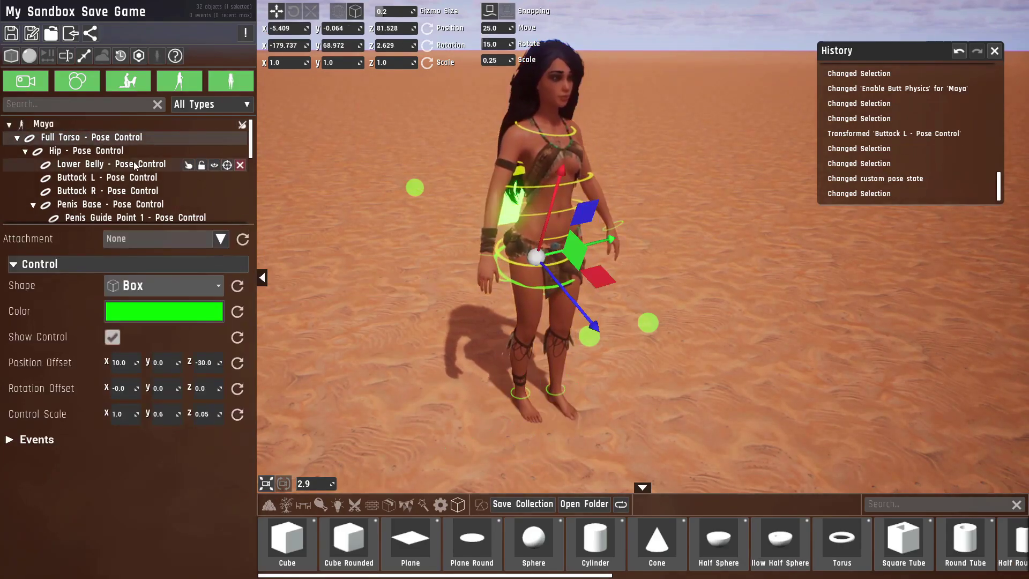
scroll(163, 179, "down", 5)
key("Delete")
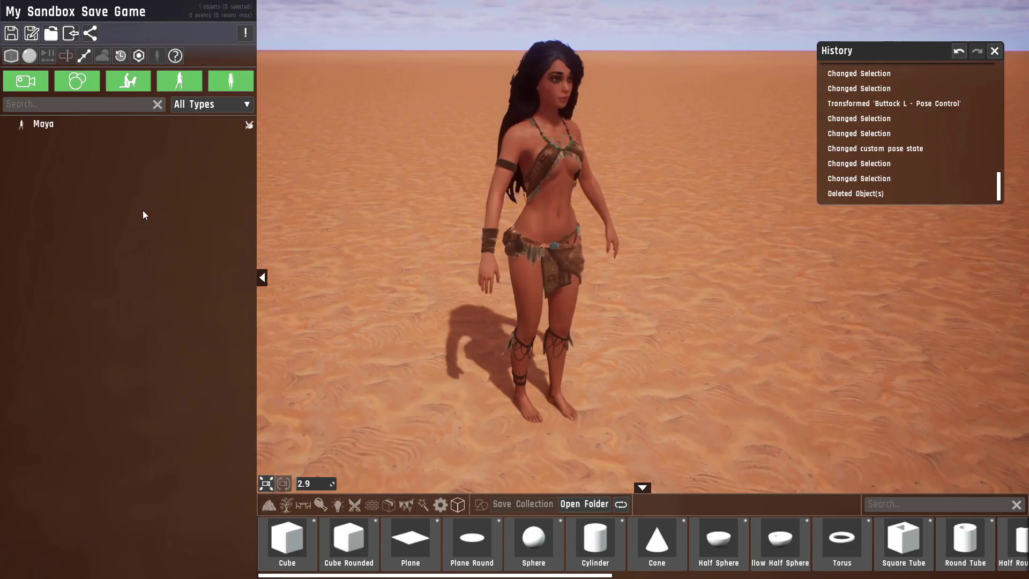
Step: Set the body Idle blend in Maya's pose settings to its maximum
left_click(53, 126)
left_click(48, 245)
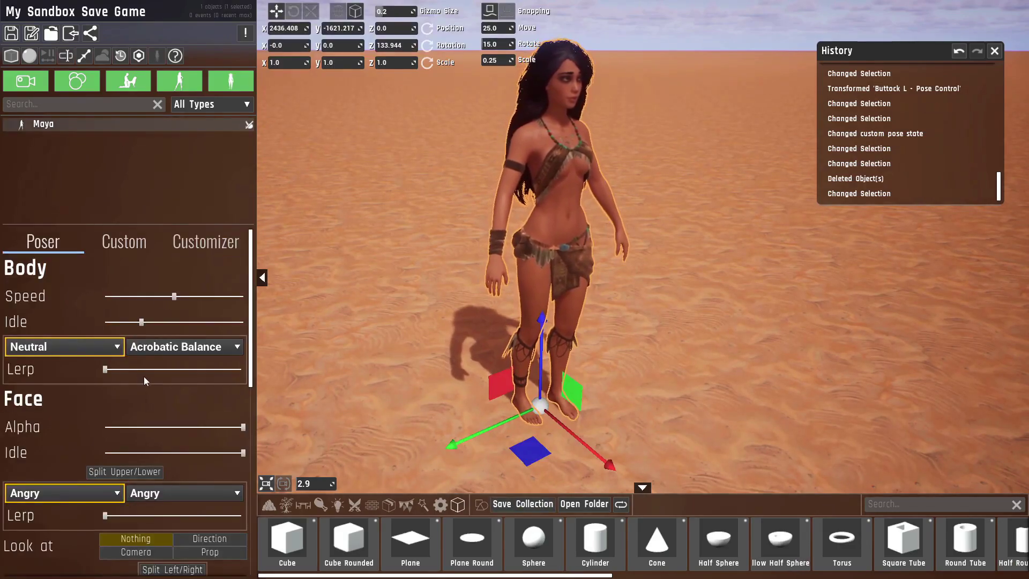
left_click_drag(142, 323, 67, 318)
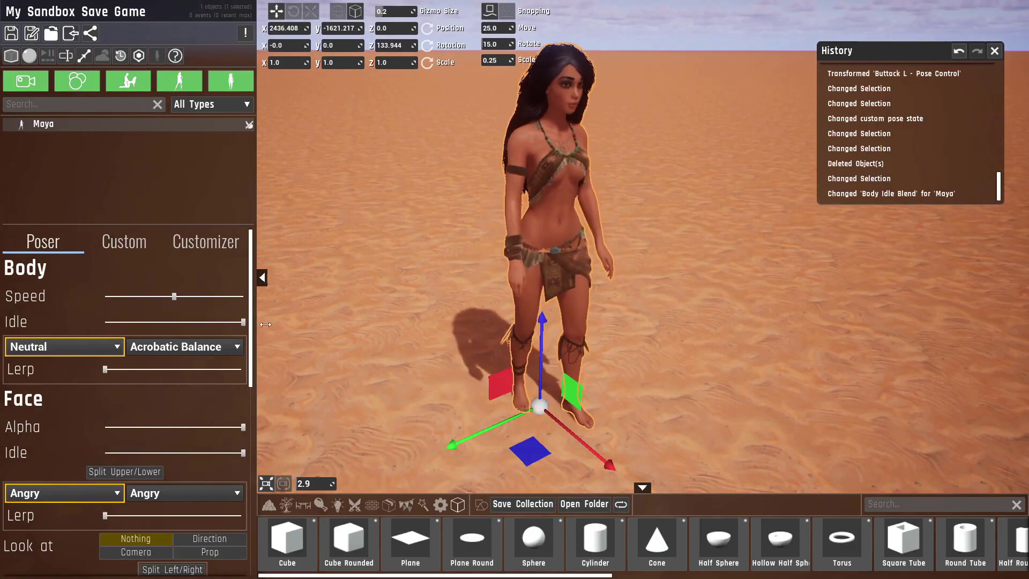
left_click_drag(109, 323, 246, 322)
Step: Split Maya's face animation into separate upper and lower expressions
right_click_drag(495, 253, 503, 263)
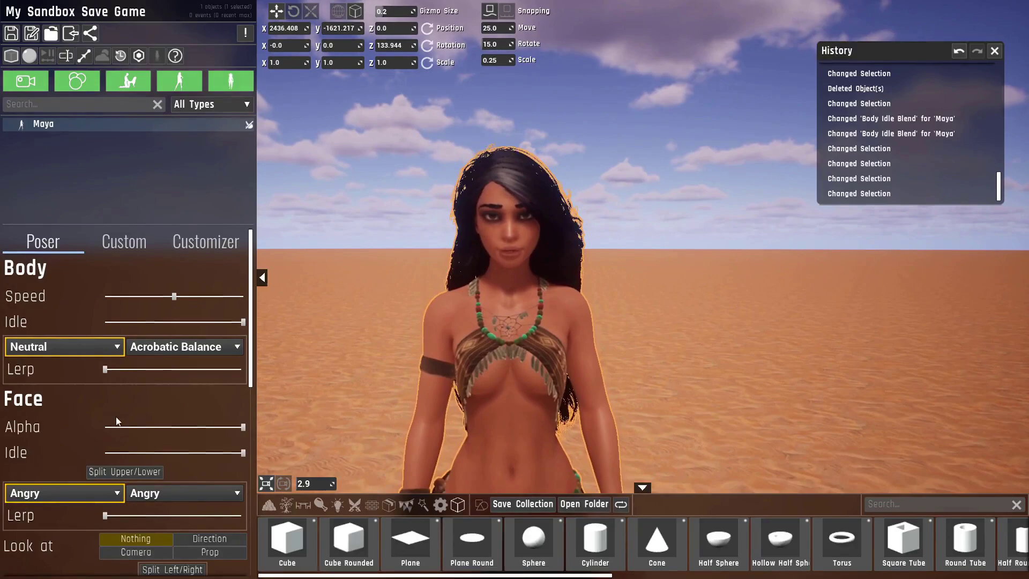
scroll(146, 435, "down", 1)
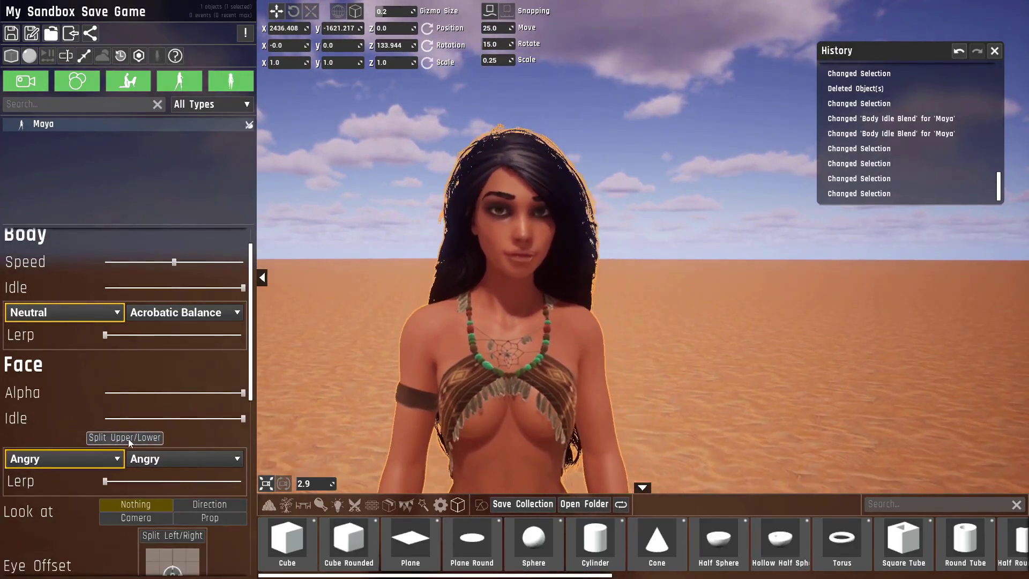
left_click(128, 439)
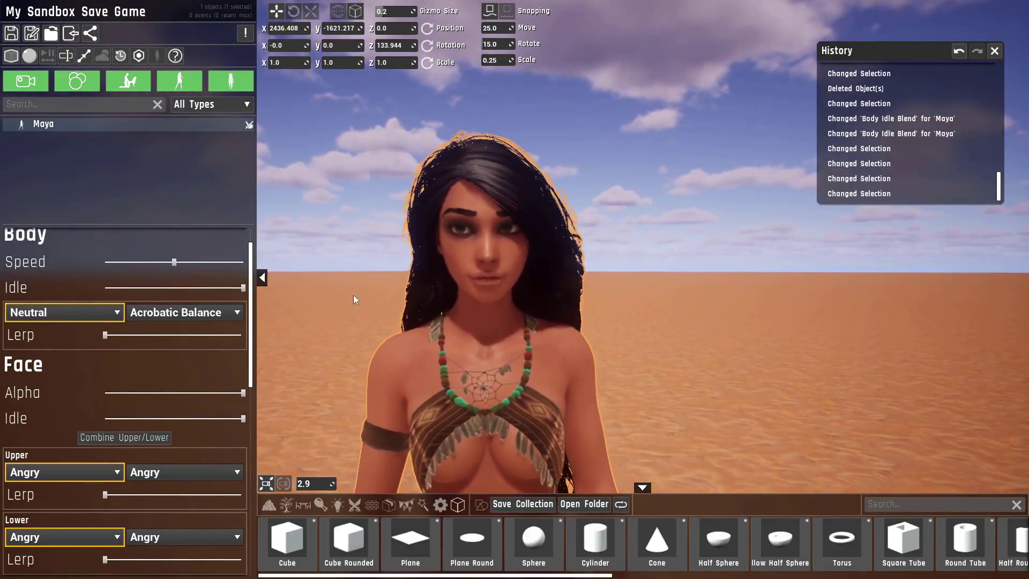
Step: Reduce Maya's face Idle blend to its minimum and set the first upper-face expression to Eyes Closed
scroll(194, 416, "down", 2)
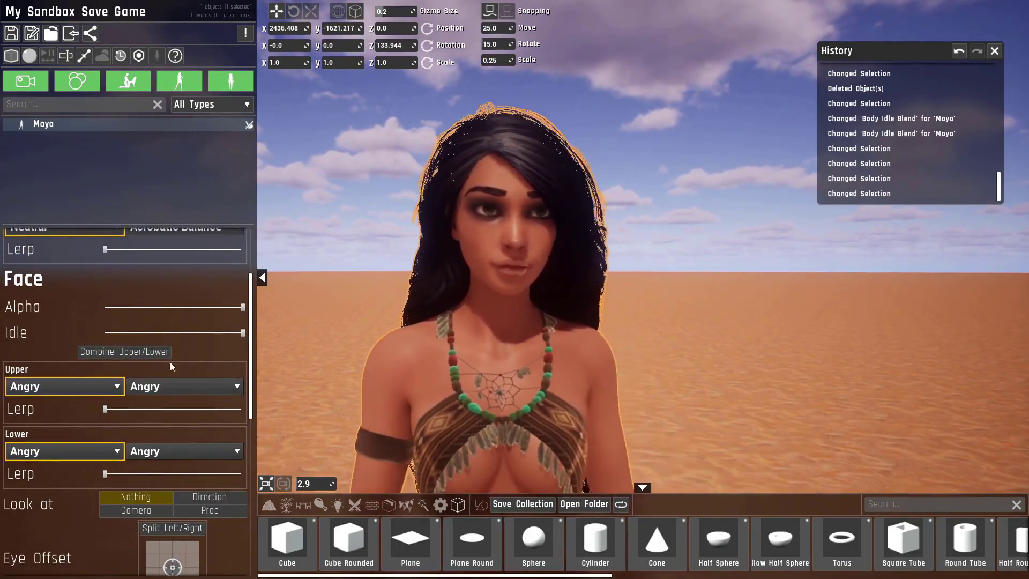
left_click_drag(241, 333, 86, 337)
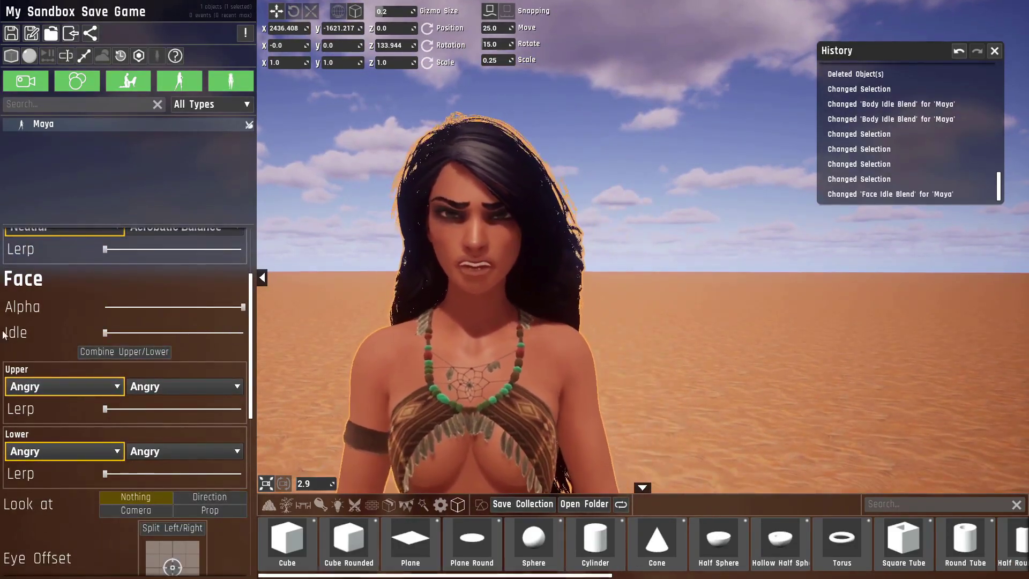
left_click(80, 387)
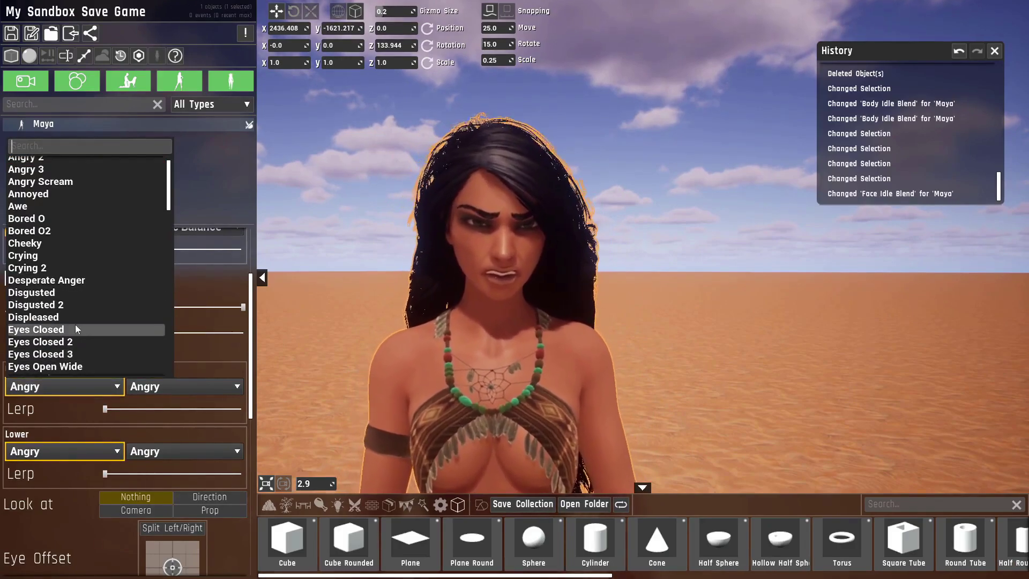
left_click(36, 329)
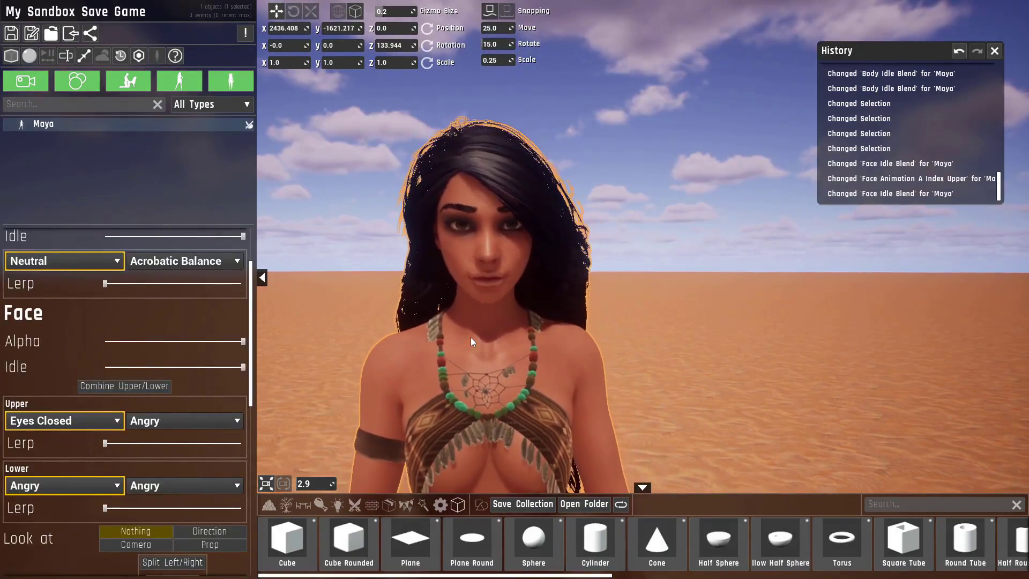
Step: Shift Maya's Eye Offset sideways, split it into left and right, and offset the second eye in the opposite direction
scroll(155, 322, "down", 4)
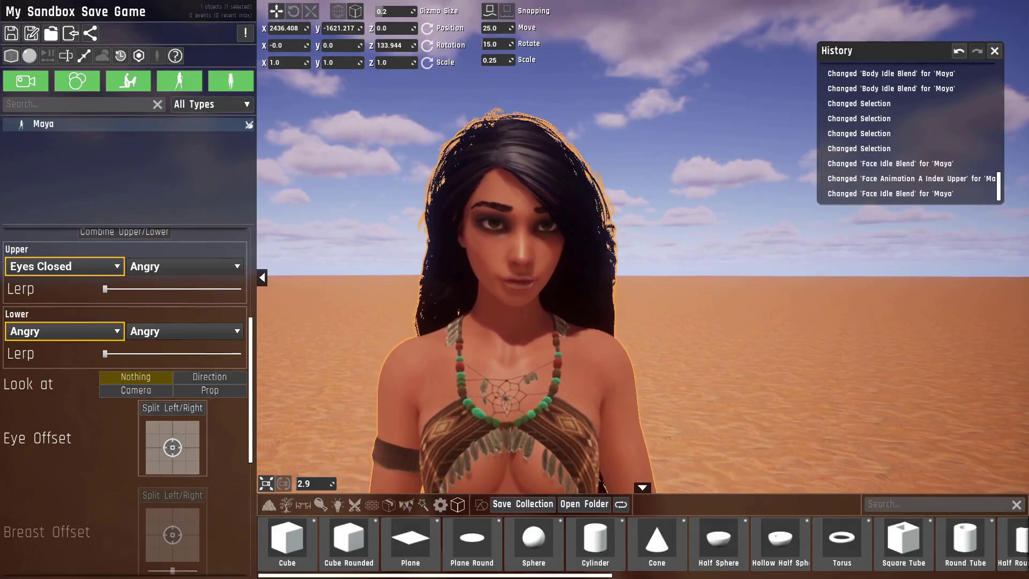
key("w")
right_click_drag(338, 421, 338, 375)
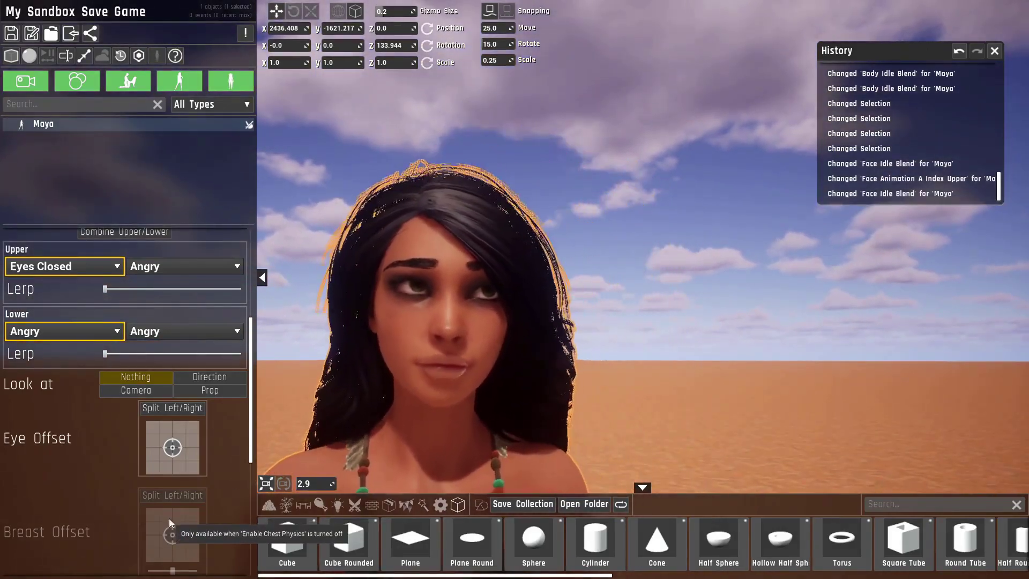
left_click_drag(172, 448, 126, 446)
left_click(172, 410)
left_click_drag(202, 455, 213, 451)
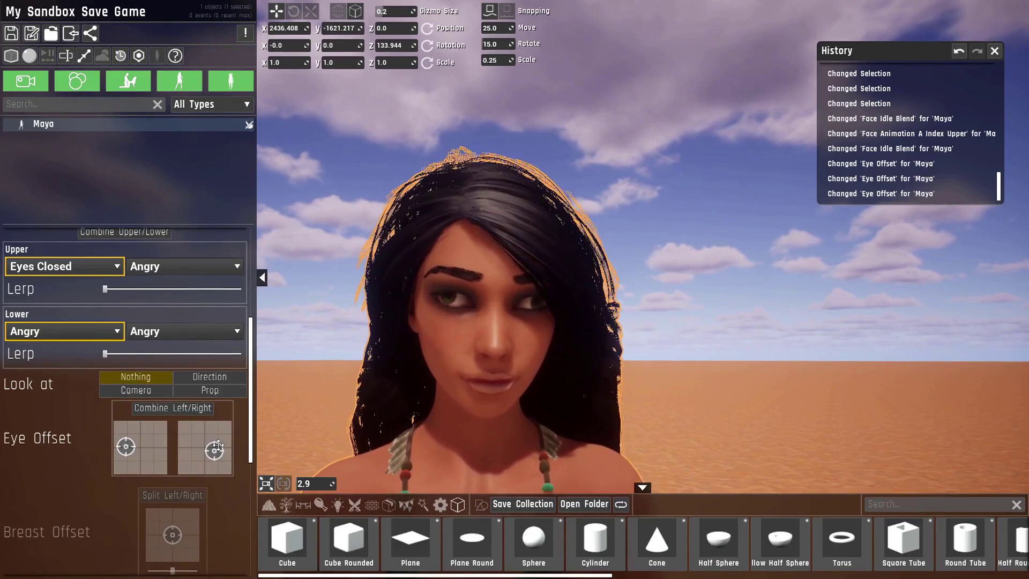
Step: Recombine the left and right eye offsets and bring the shared Eye Offset back near the centre
left_click(173, 408)
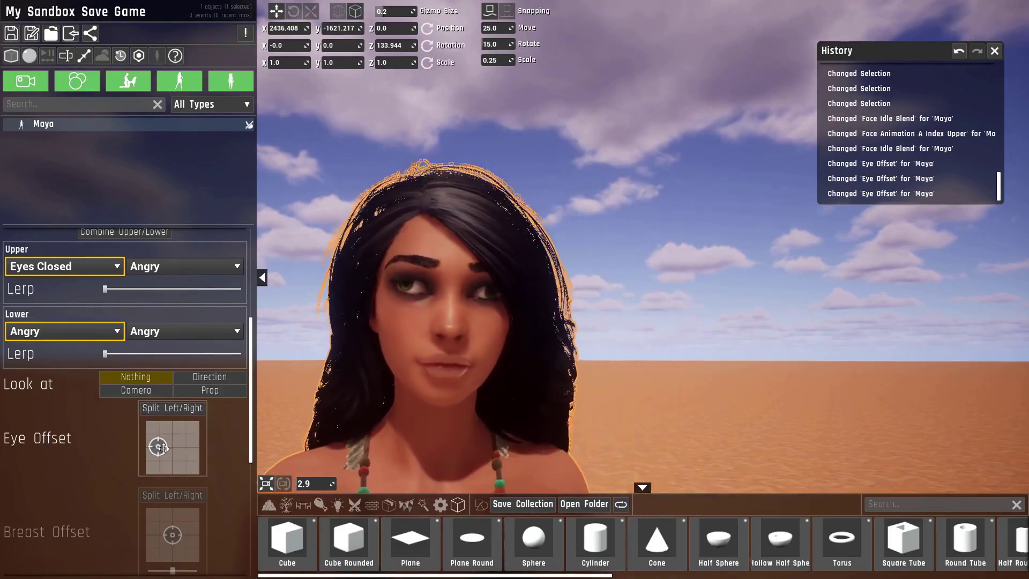
left_click_drag(159, 447, 175, 452)
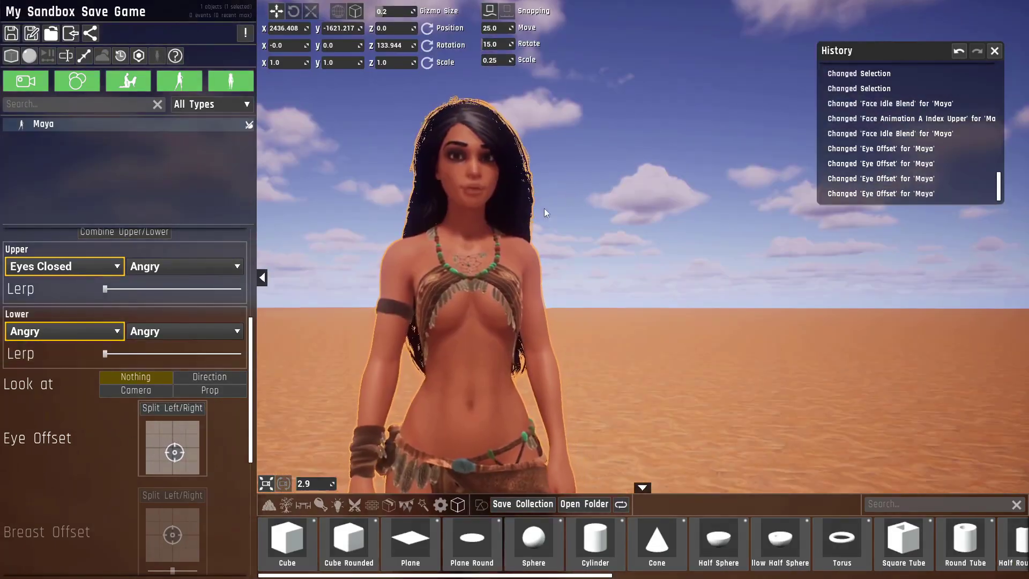
Step: Turn off Enable Chest Physics for Maya to unlock the Breast Offset control
scroll(223, 434, "down", 2)
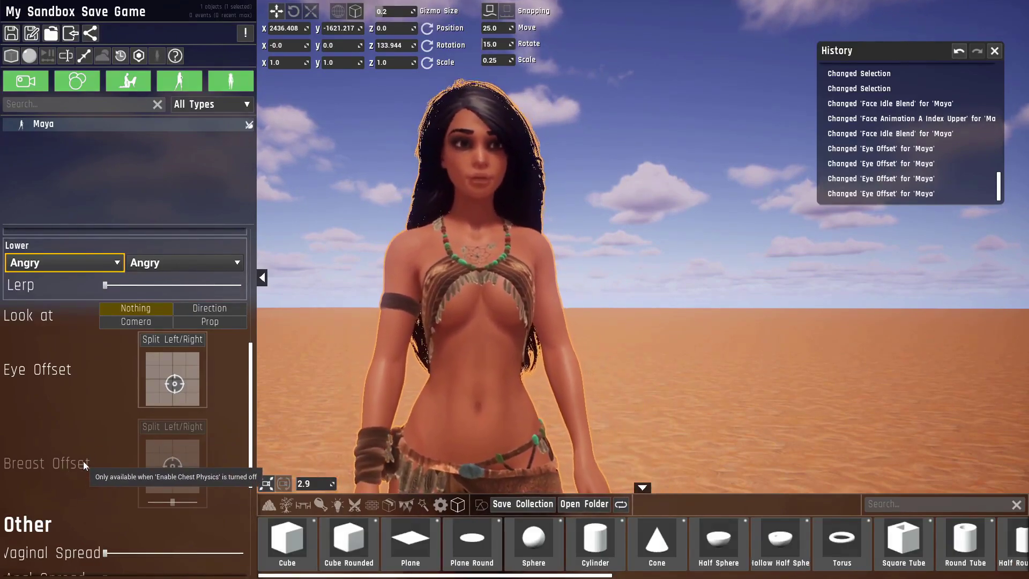
scroll(91, 457, "down", 7)
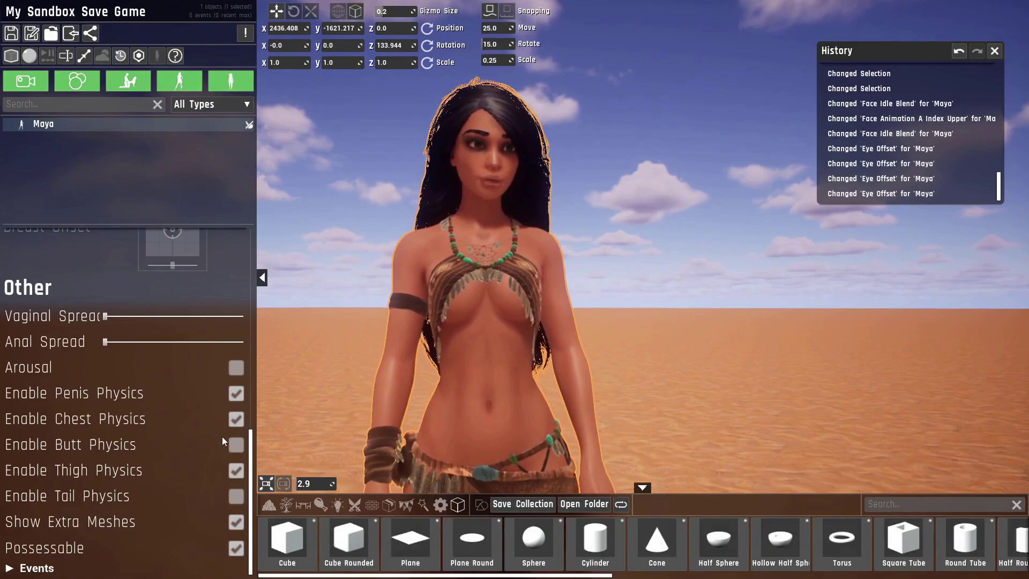
left_click(236, 419)
scroll(239, 426, "up", 5)
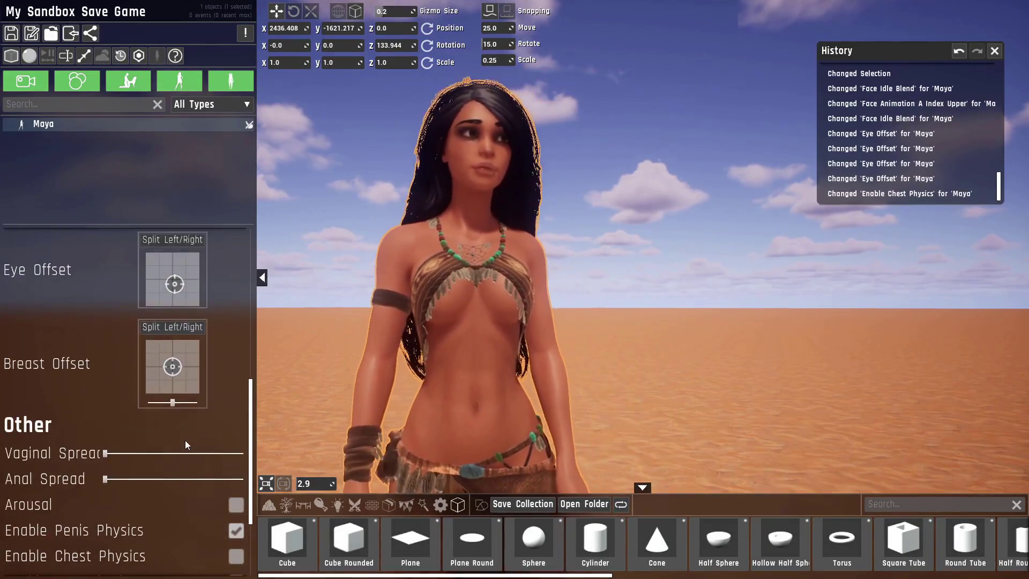
right_click_drag(643, 290, 686, 317)
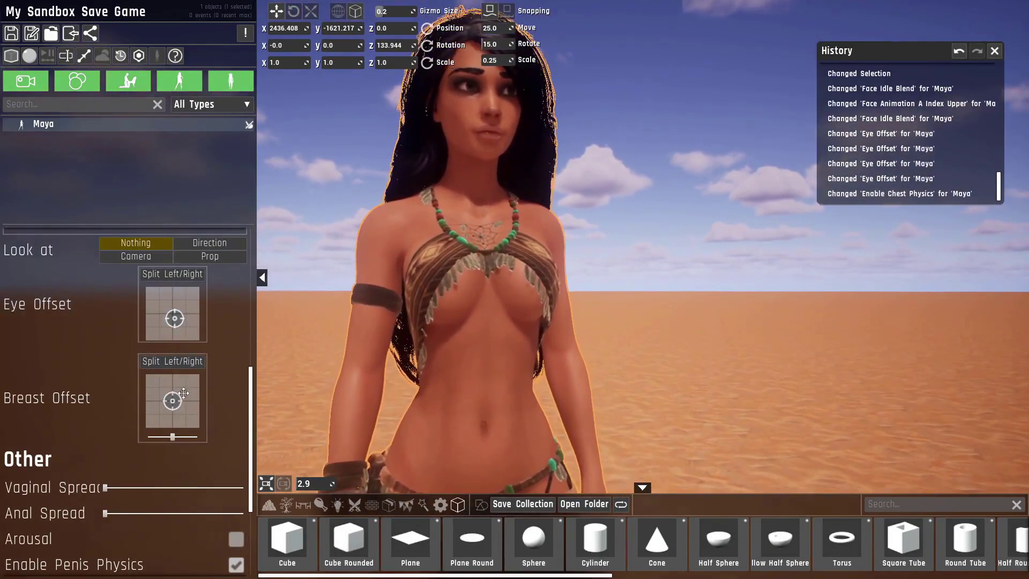
Step: Shift Maya's Breast Offset slightly upward and set the slider beneath its pad to the maximum
left_click_drag(199, 410, 161, 398)
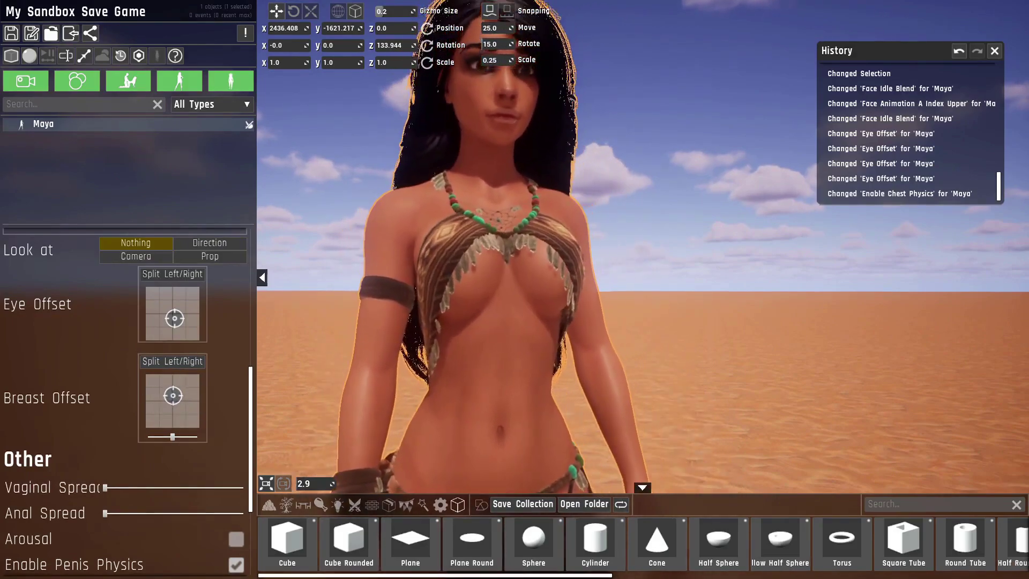
key("a")
right_click_drag(321, 375, 429, 357)
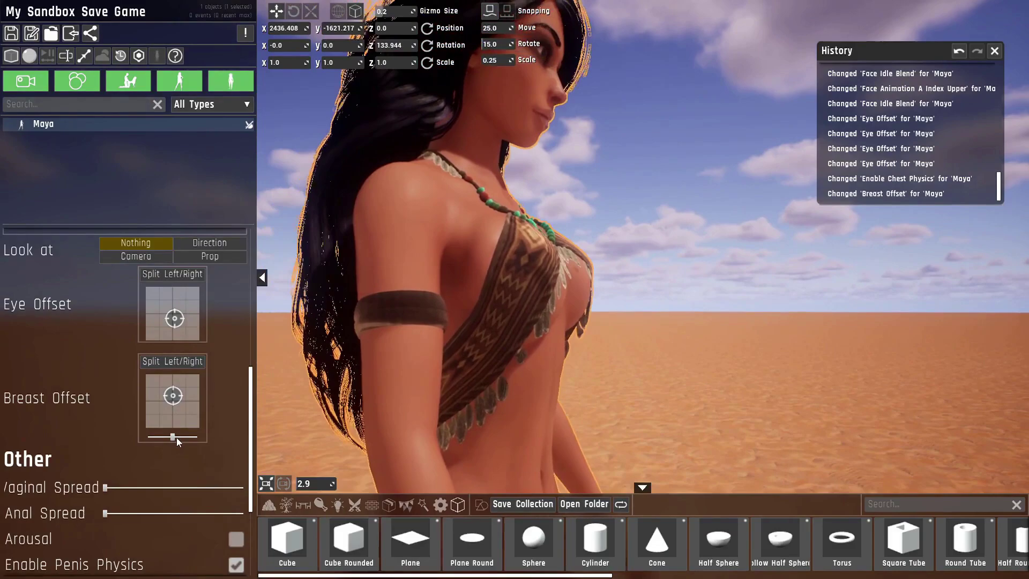
left_click_drag(179, 442, 211, 435)
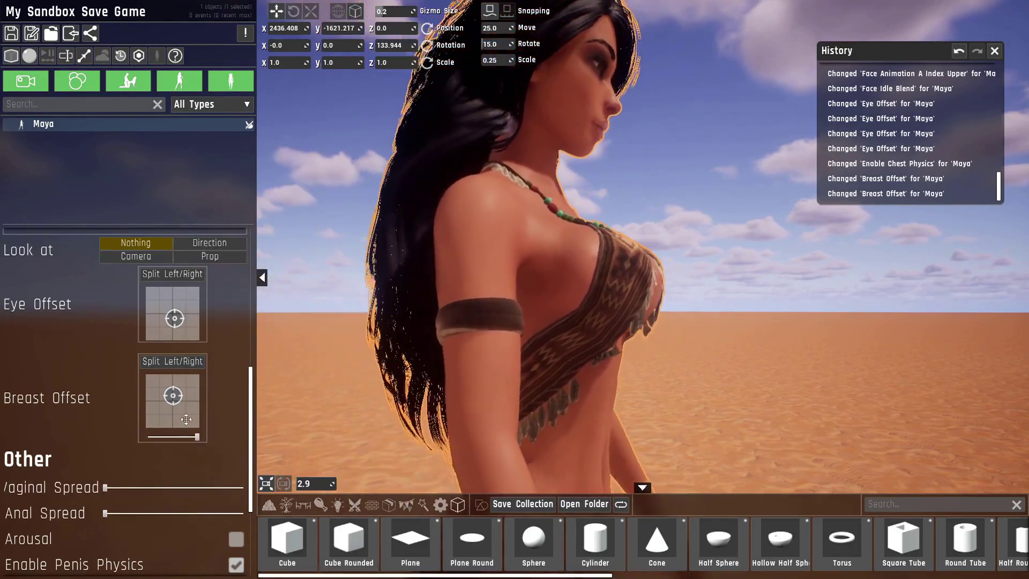
Step: Split Maya's Breast Offset into left and right and adjust the first side on its own
left_click(181, 363)
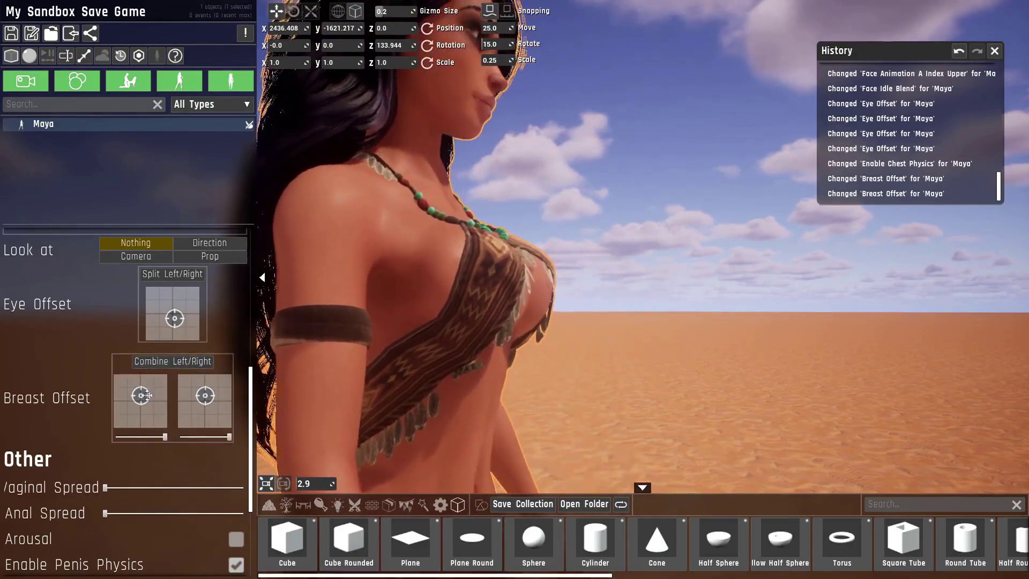
left_click_drag(147, 395, 145, 398)
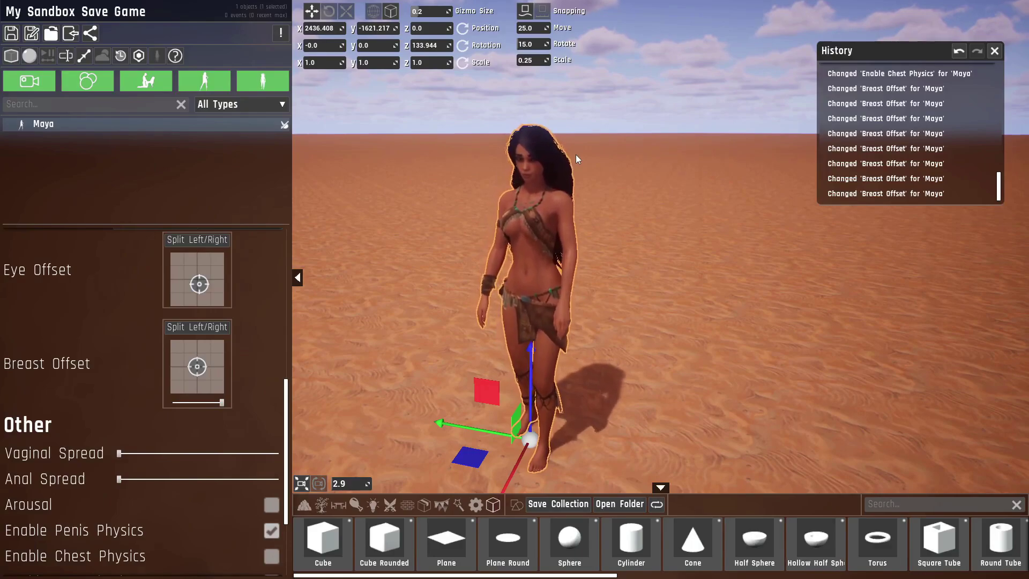
Step: Switch Maya from the default pose to a custom pose with editable pose controls
scroll(102, 400, "up", 10)
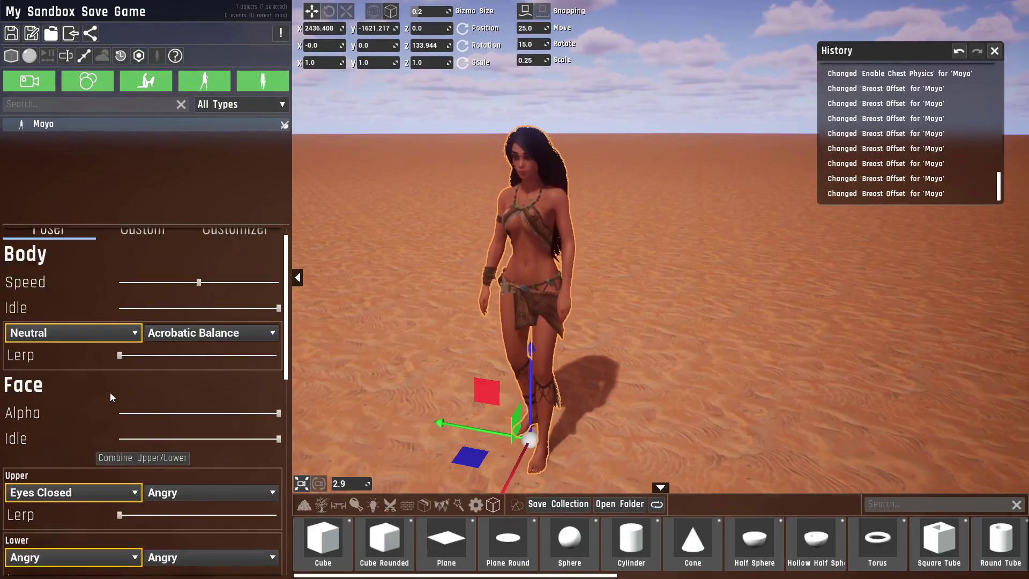
left_click(140, 242)
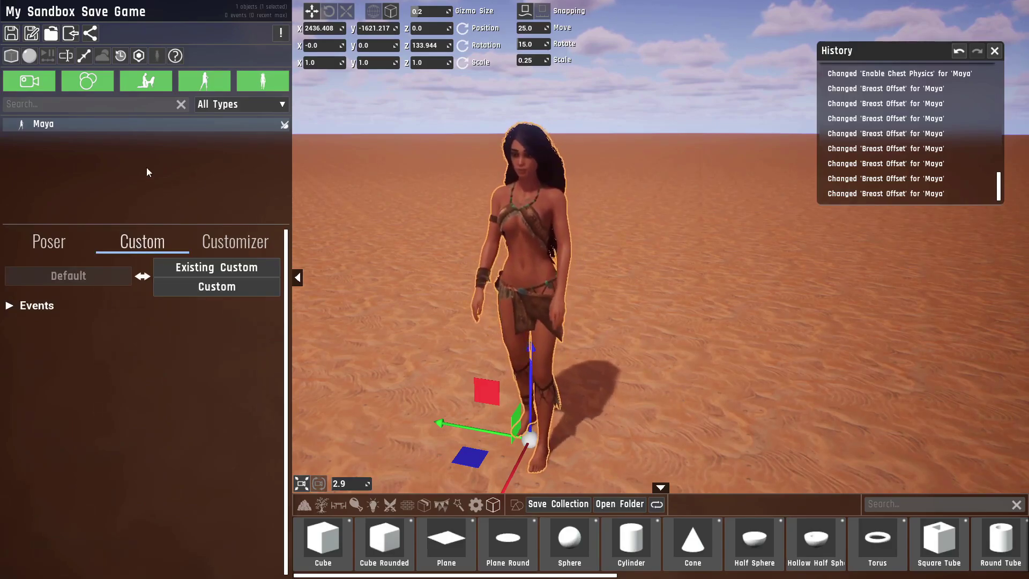
left_click(221, 290)
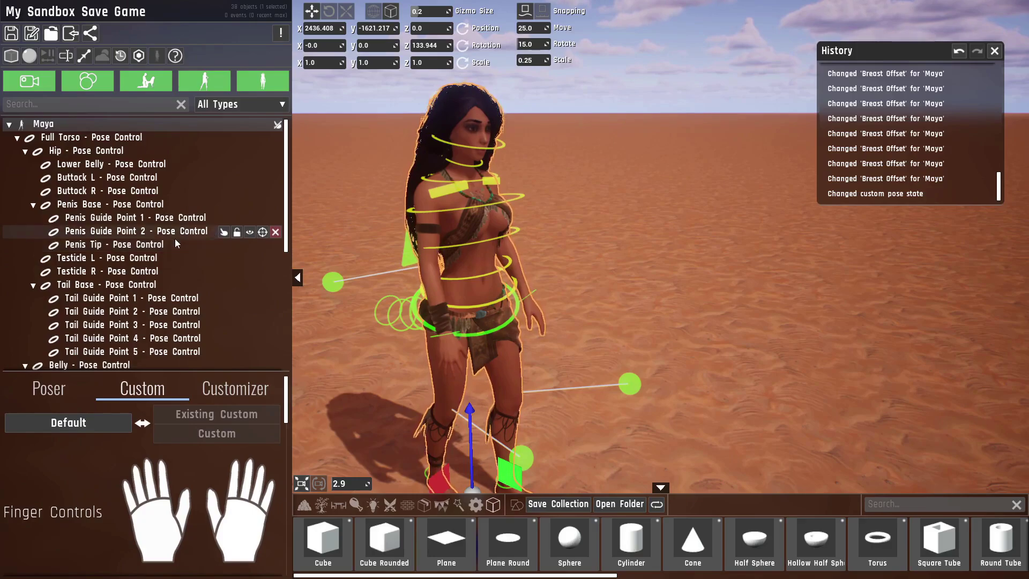
Step: Select all of Maya's pose controls and move them directly under Maya, flattening the control hierarchy
left_click(97, 141)
scroll(114, 198, "down", 6)
left_click(88, 360, "shift")
scroll(107, 311, "up", 4)
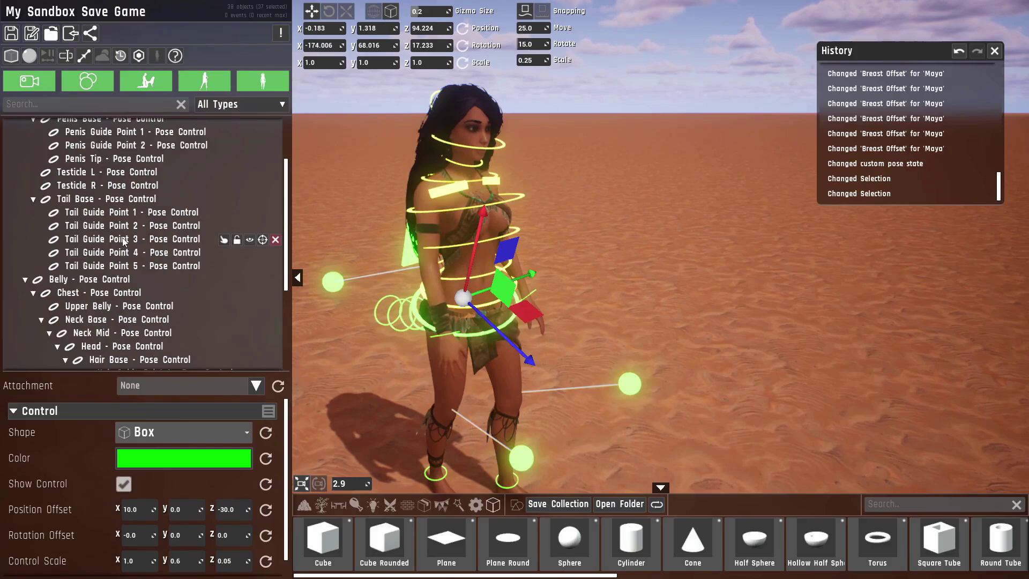
scroll(123, 242, "up", 2)
left_click_drag(81, 141, 83, 131)
left_click(82, 143)
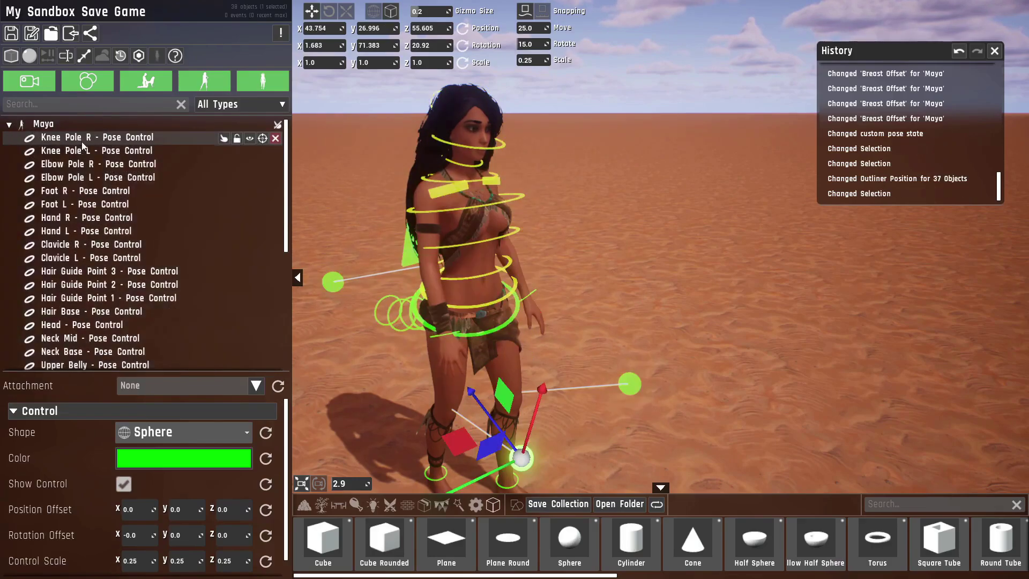
Step: Move Maya's Elbow Pole L control, and try moving the Upper Belly control before undoing that second move
left_click(467, 246)
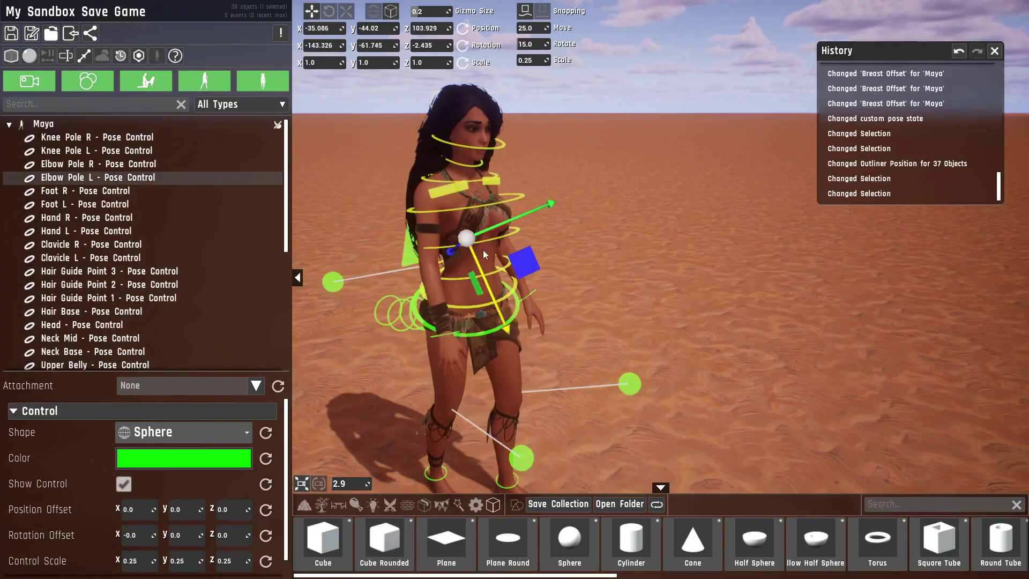
left_click_drag(520, 261, 515, 185)
left_click(500, 238)
left_click(503, 241)
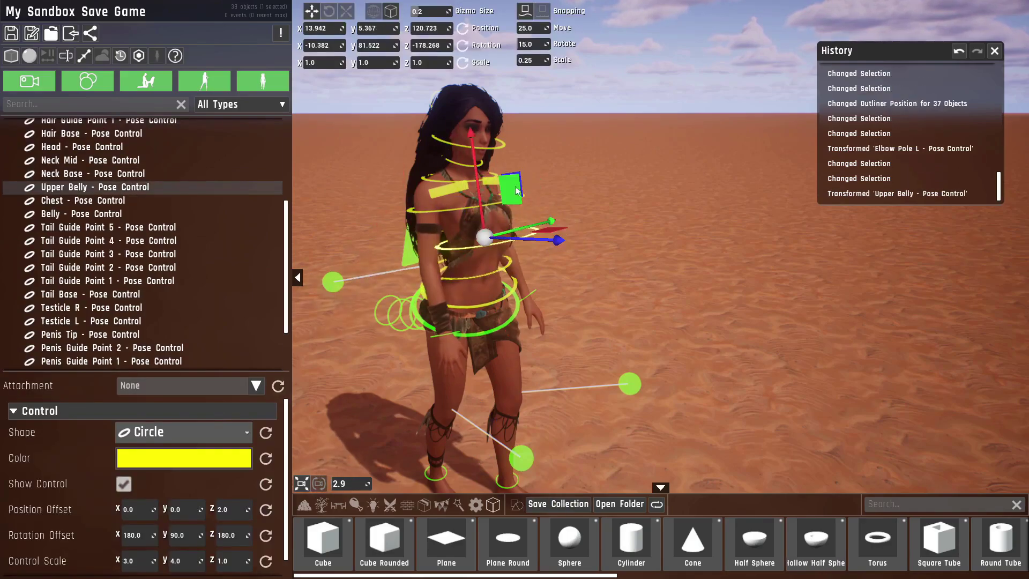
key("ctrl+z")
right_click_drag(519, 303, 421, 334)
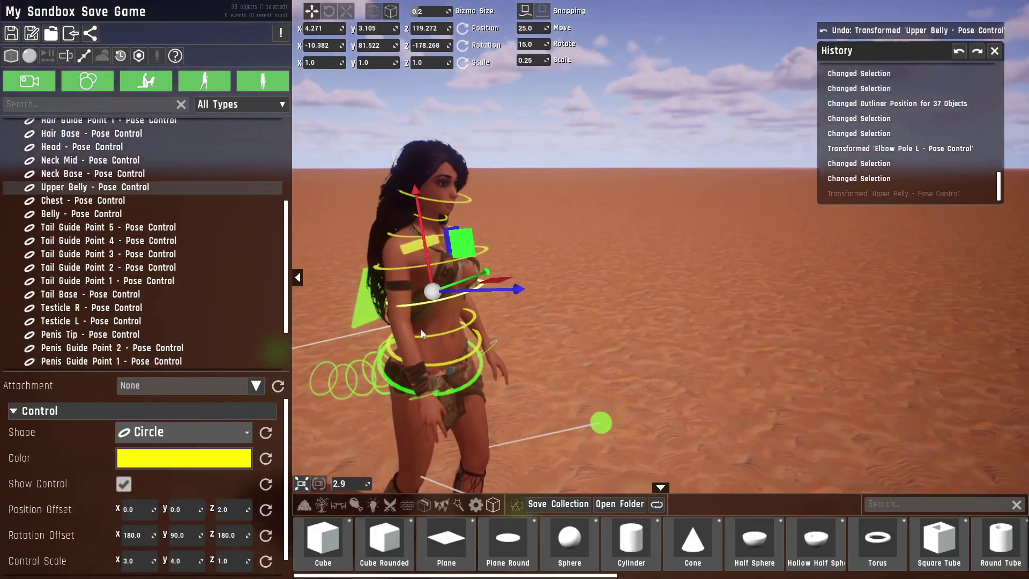
Step: Try moving the Full Torso control upward and sideways, and undo both moves
left_click(360, 315)
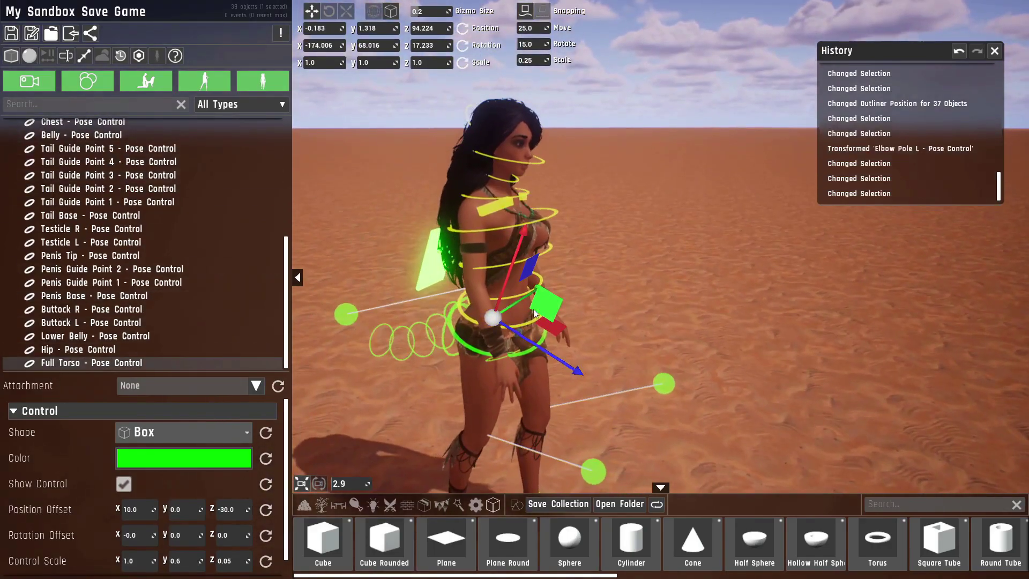
left_click_drag(551, 308, 588, 167)
left_click_drag(639, 204, 450, 252)
key("ctrl+z")
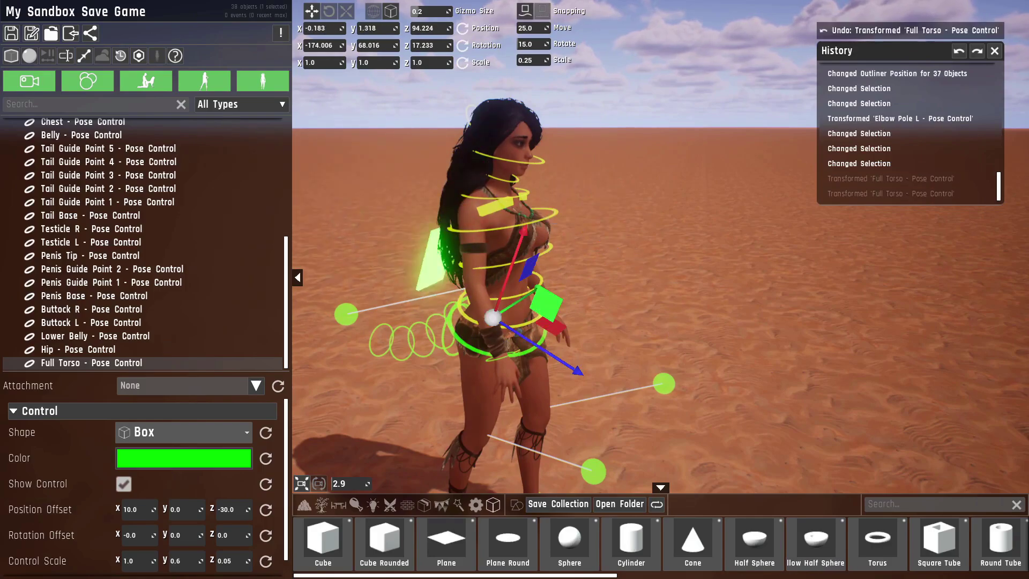
key("ctrl+z")
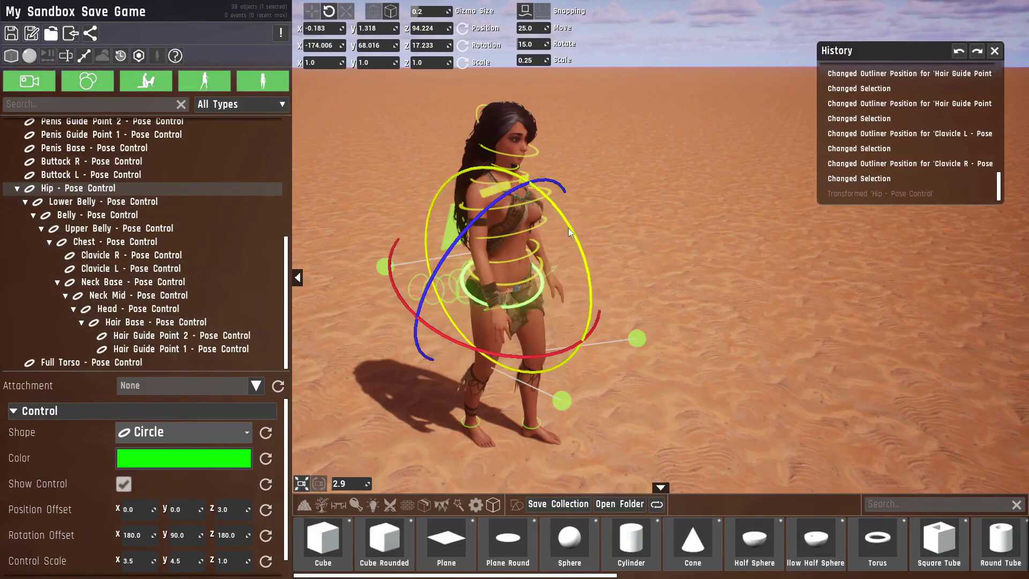
Step: Rotate the Hip, Lower Belly and Belly controls one after another to test bending the nested torso chain
left_click_drag(571, 232, 596, 279)
left_click(63, 202)
left_click(113, 215)
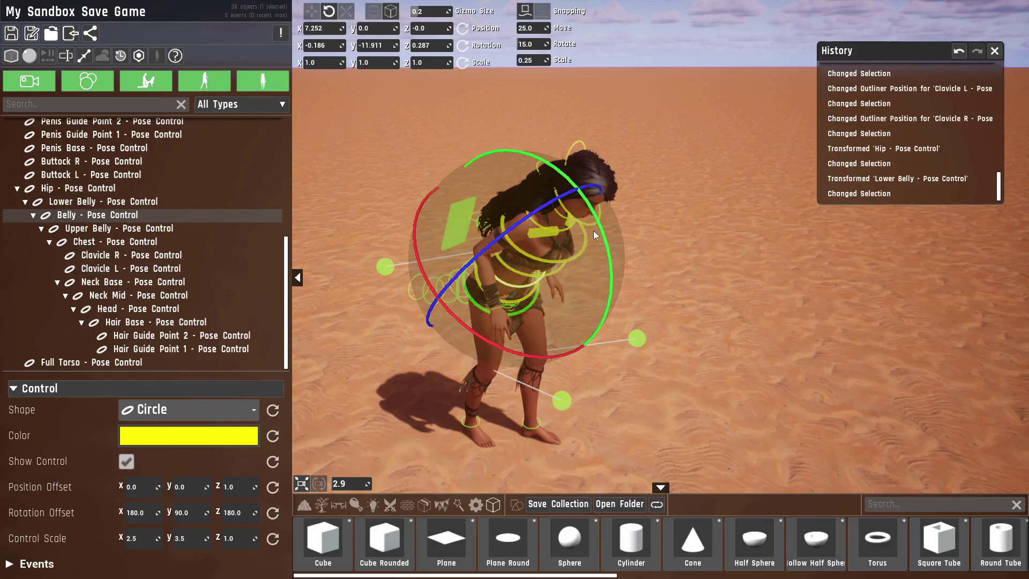
left_click_drag(593, 230, 428, 242)
left_click(148, 230)
left_click(83, 240)
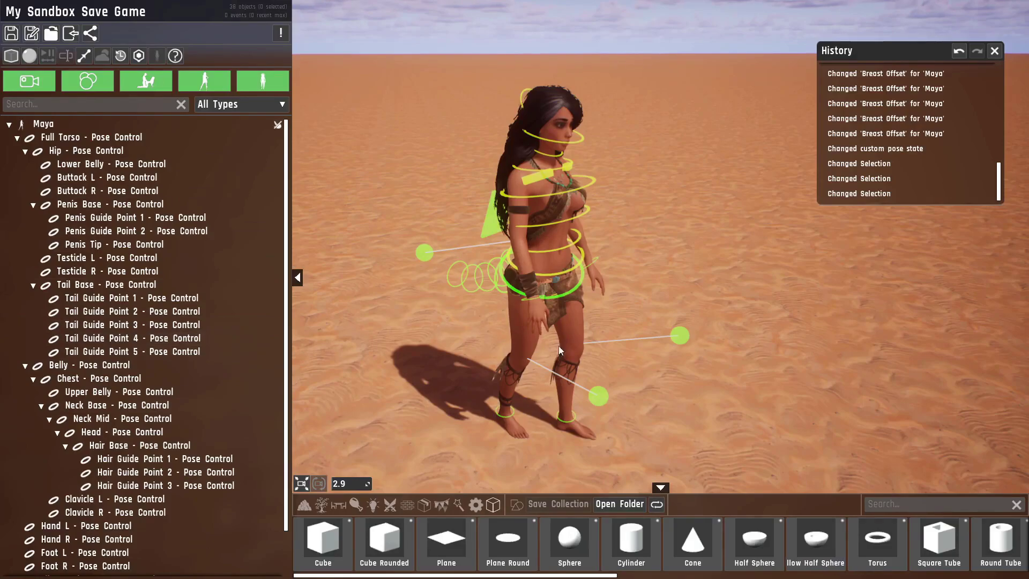
Step: Place a Sine Movement object on the ground beside Maya
key("d")
right_click_drag(683, 268, 450, 279)
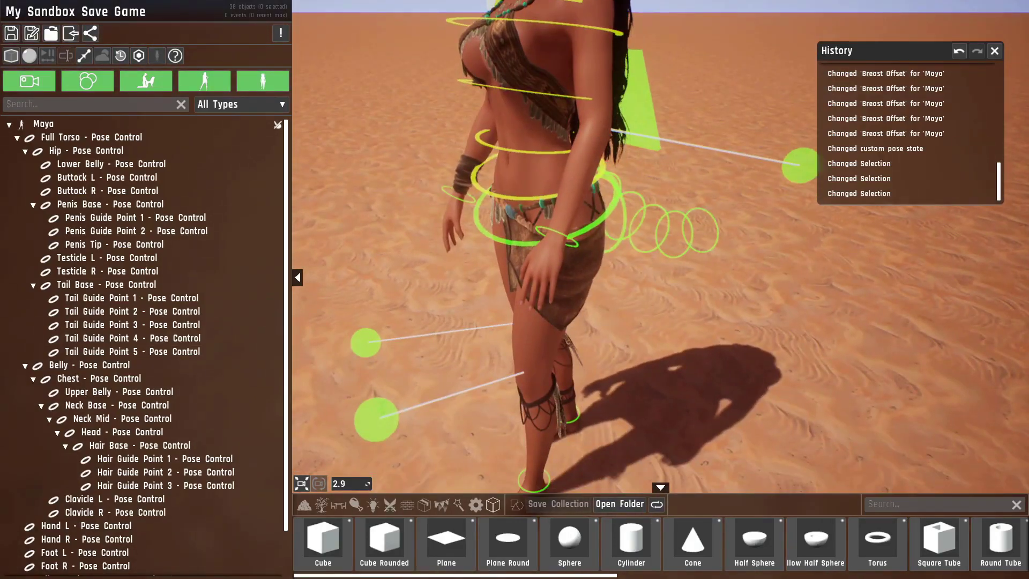
left_click(479, 505)
scroll(538, 547, "down", 5)
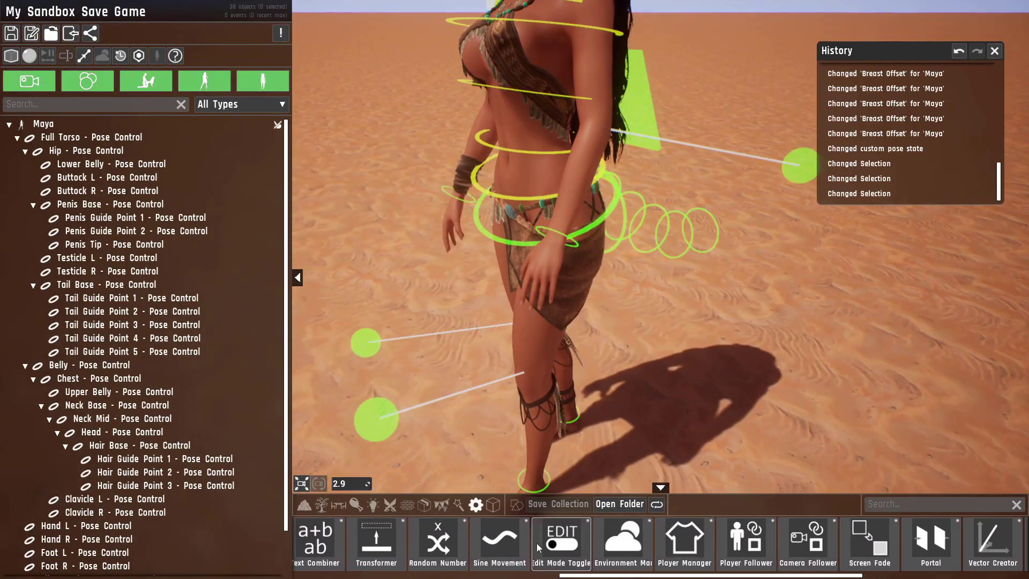
left_click_drag(571, 484, 571, 482)
right_click_drag(638, 426, 641, 443)
key("s")
key("w")
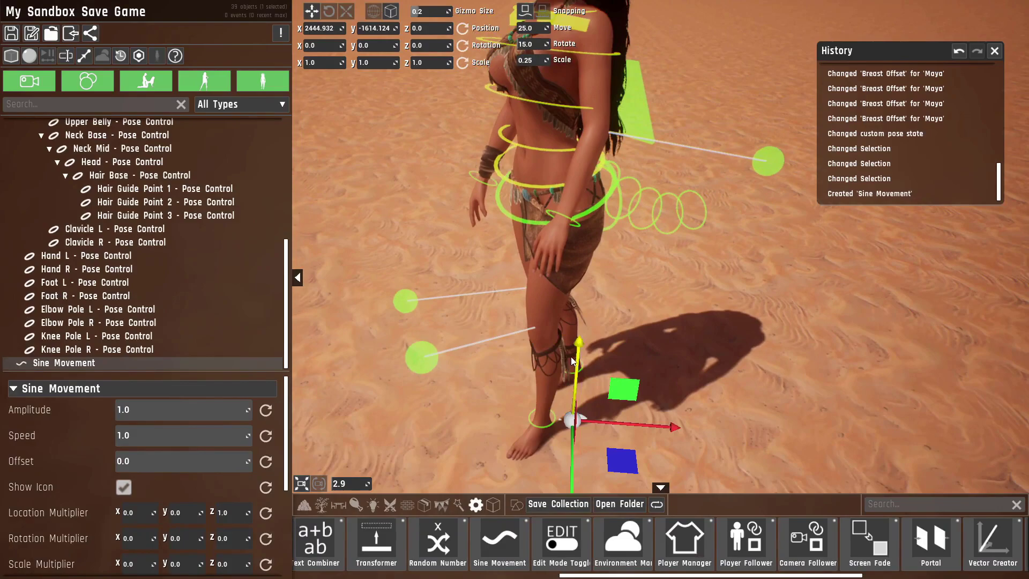
Step: Raise the Sine Movement object to a height of about 95 and move it horizontally closer to Maya's left hand
left_click_drag(577, 359, 593, 164)
left_click_drag(641, 251, 628, 289)
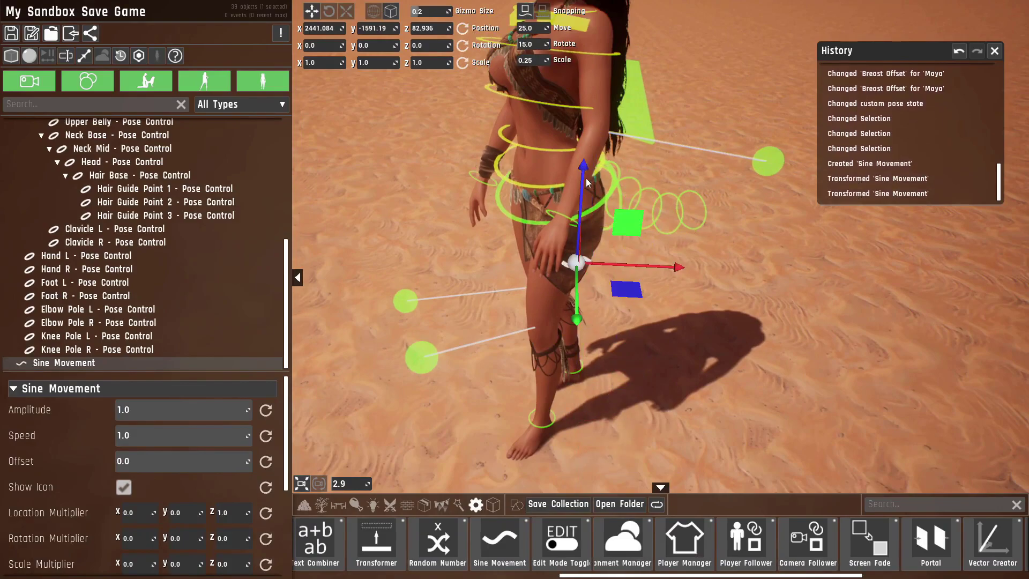
left_click_drag(584, 180, 585, 146)
right_click_drag(586, 146, 504, 143)
key("d")
right_click_drag(611, 243, 687, 253)
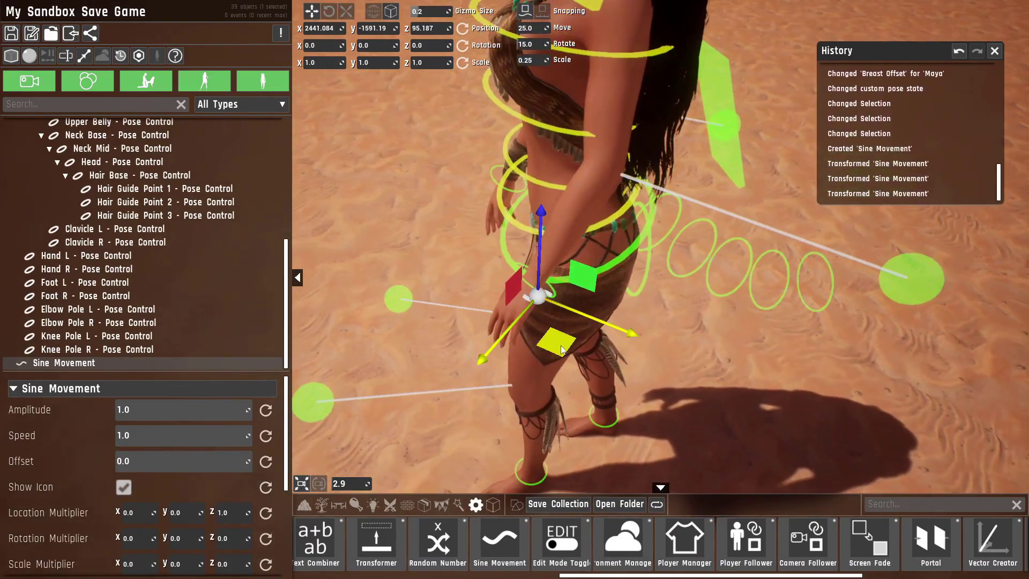
Step: Shift the Sine Movement object horizontally beside Maya's left hand and rotate it about -33 degrees around Z
left_click_drag(562, 348, 555, 383)
key("e")
left_click_drag(566, 419, 636, 404)
key("w")
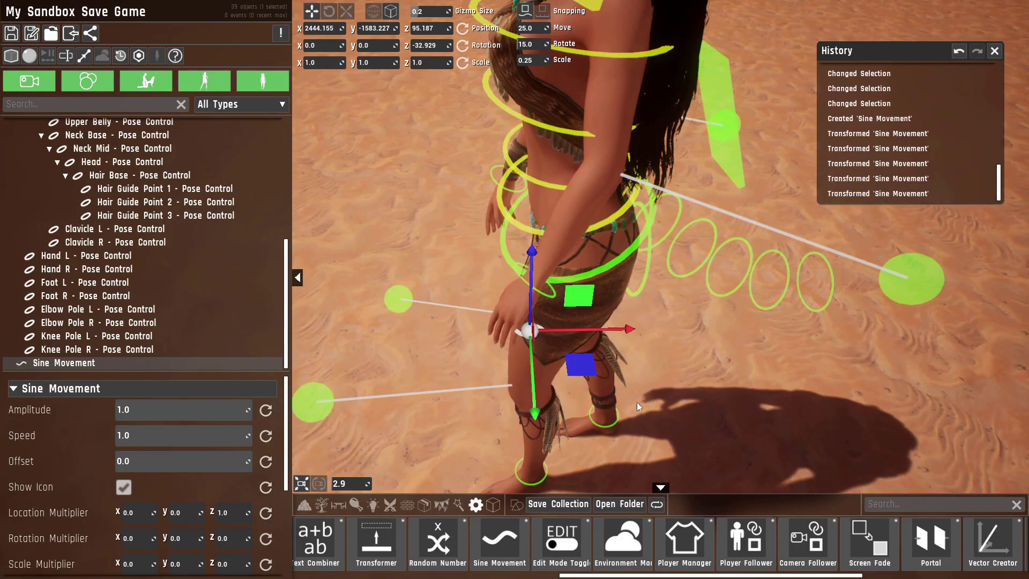
Step: Set the Sine Movement's X Location Multiplier to 50 and parent the Hand L pose control to it
scroll(66, 465, "down", 1)
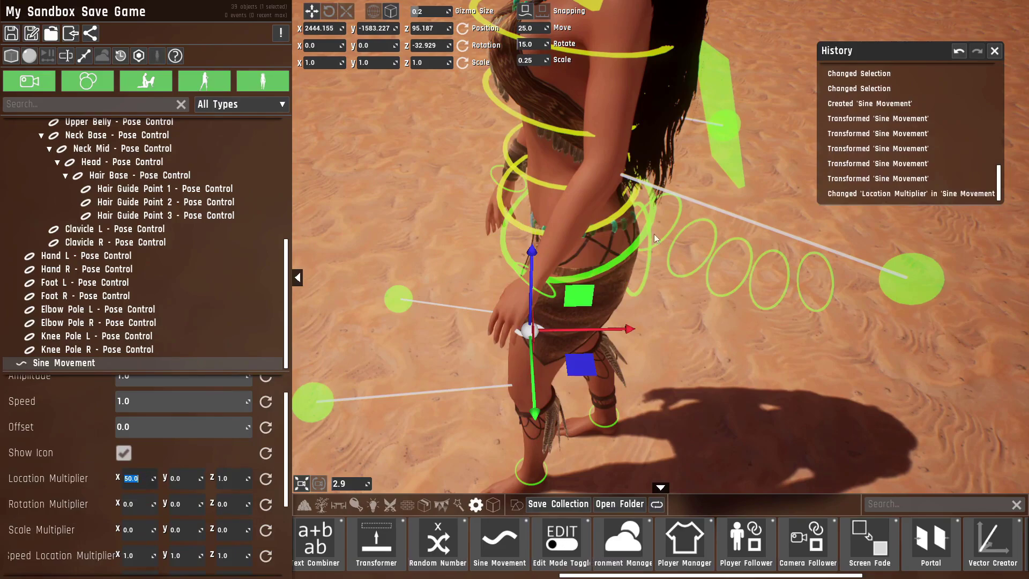
right_click_drag(656, 239, 548, 266)
left_click(532, 263)
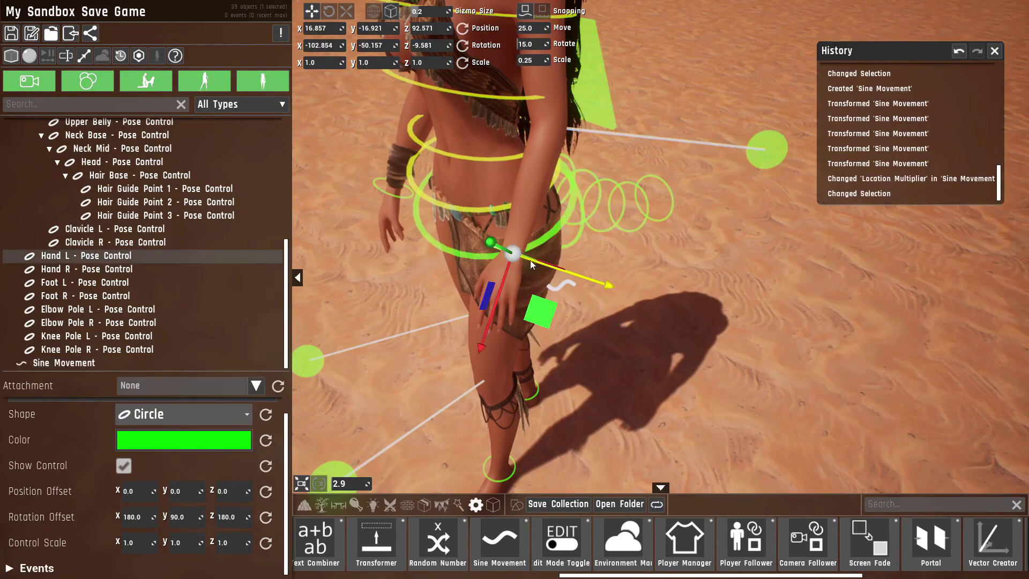
left_click_drag(107, 256, 107, 363)
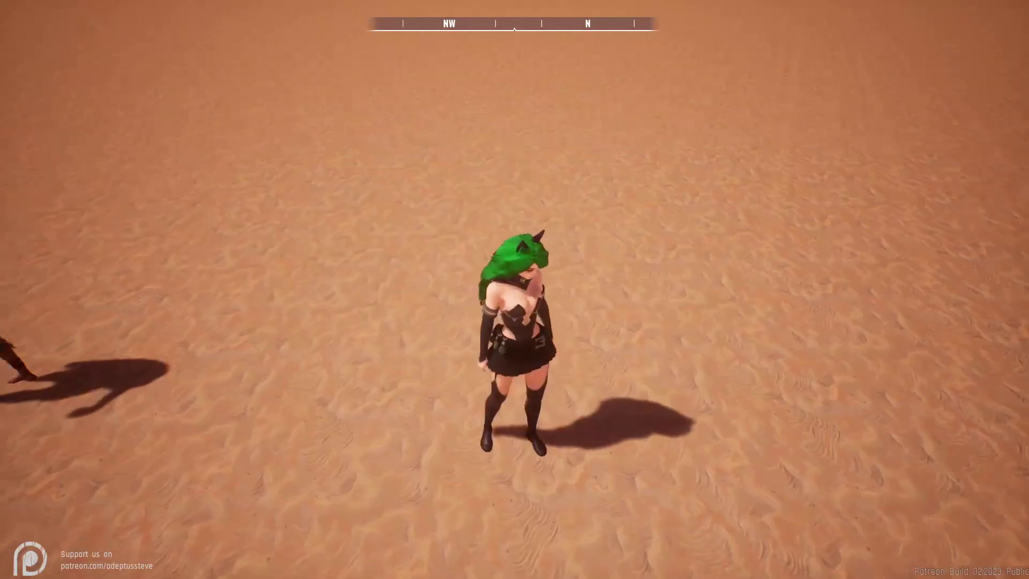
Step: Run the player character towards Maya in play mode to examine her sine-driven hand movement
key("w")
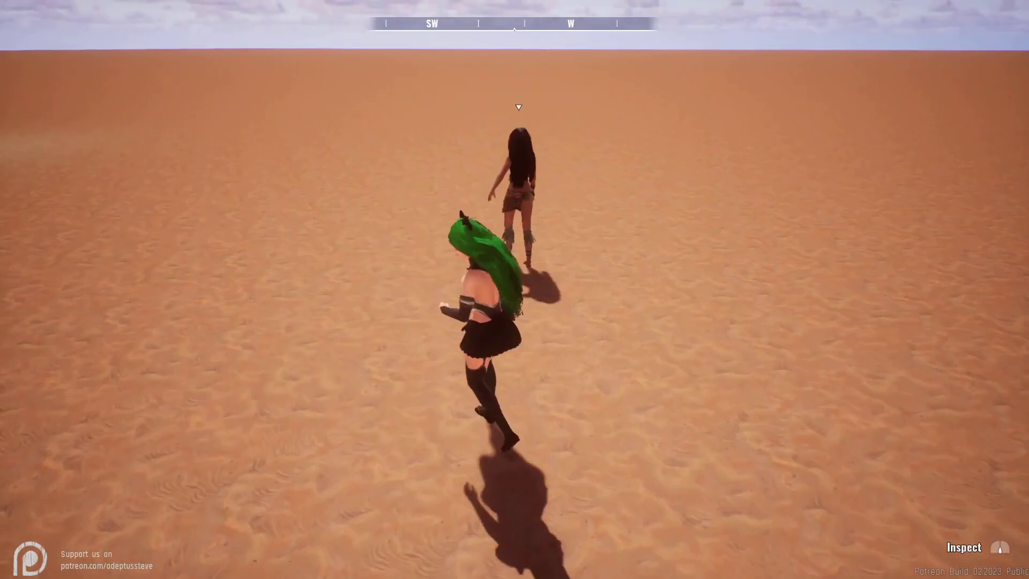
key("a")
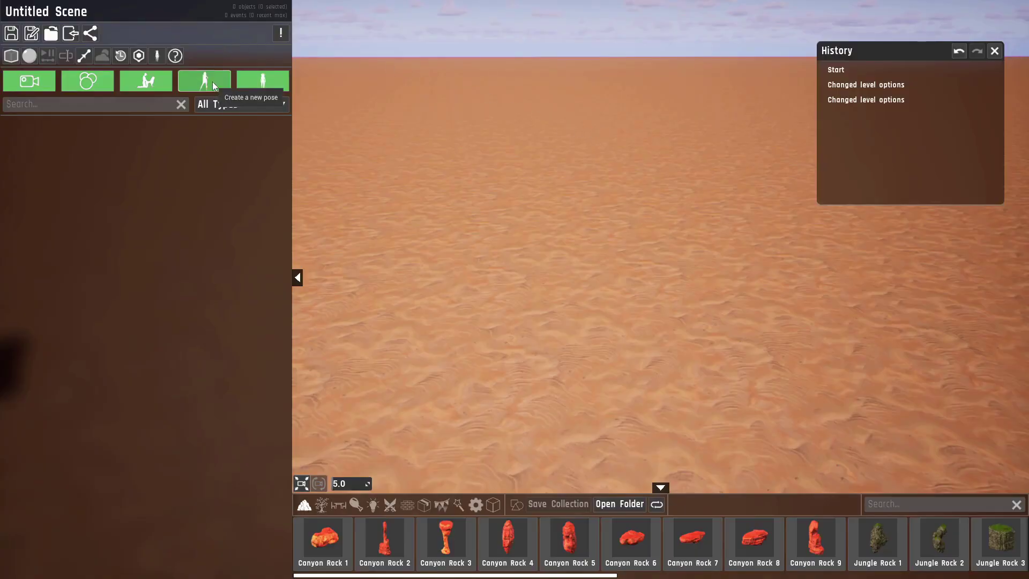
Step: Place a new pose with the Salivarius skeleton in the untitled scene and switch it to a custom pose
left_click(212, 81)
left_click(614, 290)
left_click(760, 506)
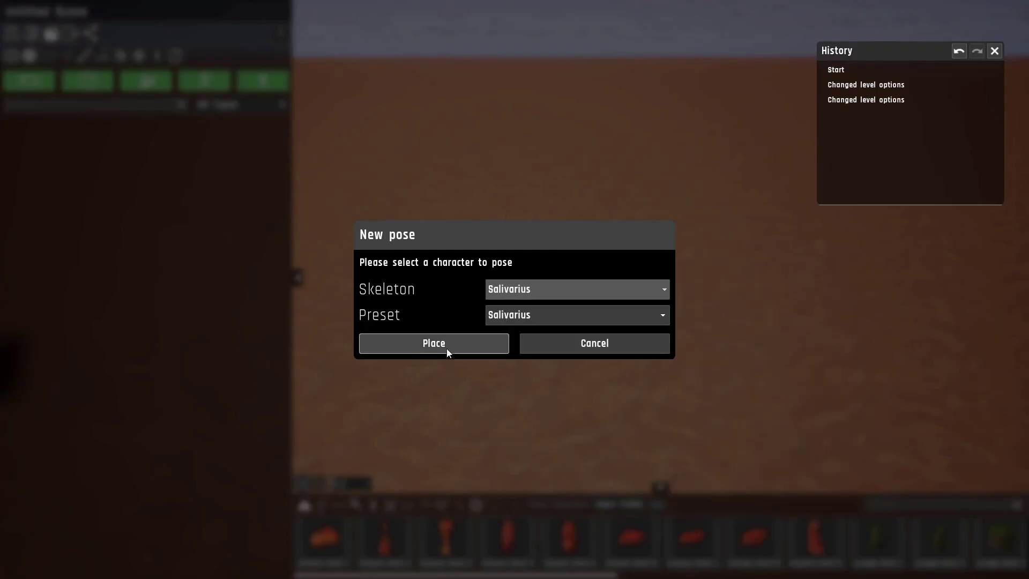
left_click(446, 344)
left_click(142, 363)
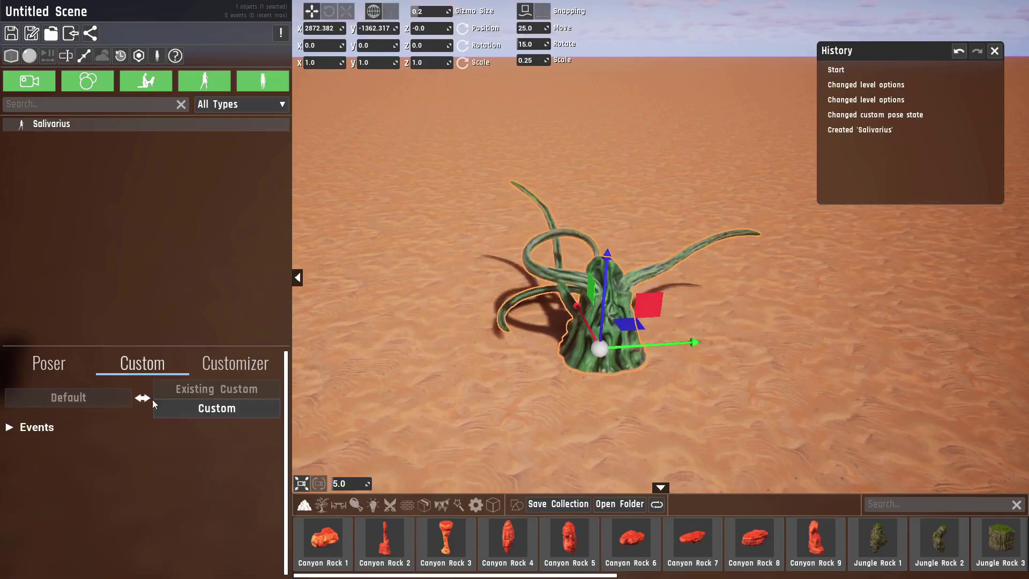
left_click(208, 410)
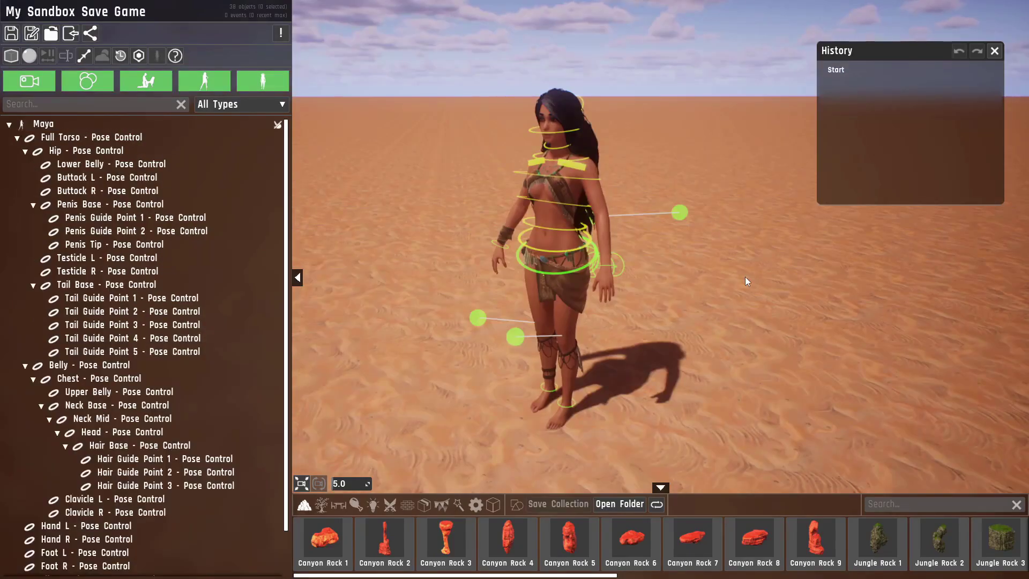